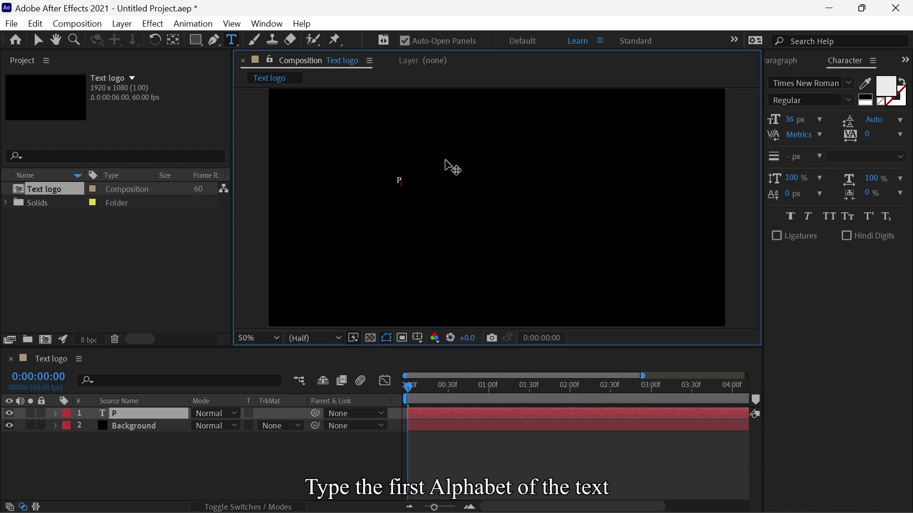
- Set the letter P's font size to 179 px and change its font to Schweiz
{"action": "key", "text": "ctrl+a"}
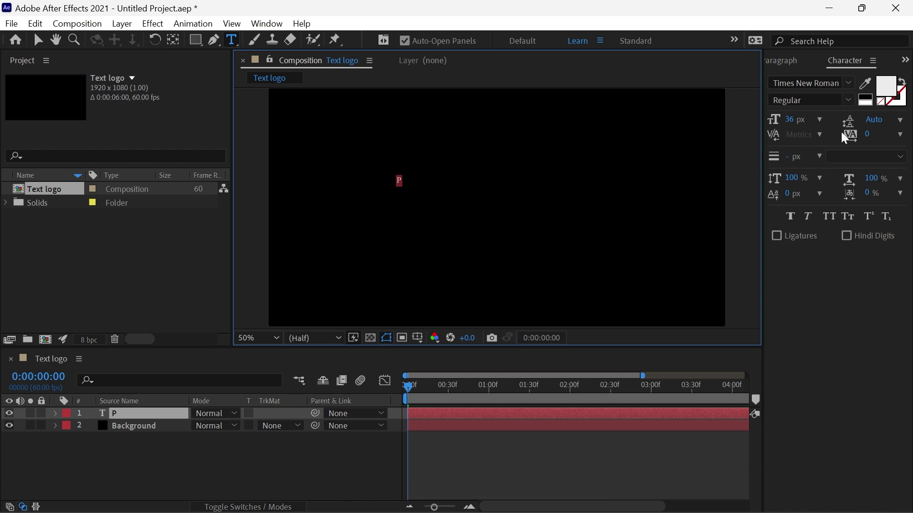
{"action": "left_click_drag", "start_coordinate": [791, 120], "coordinate": [889, 113]}
{"action": "left_click", "coordinate": [835, 79]}
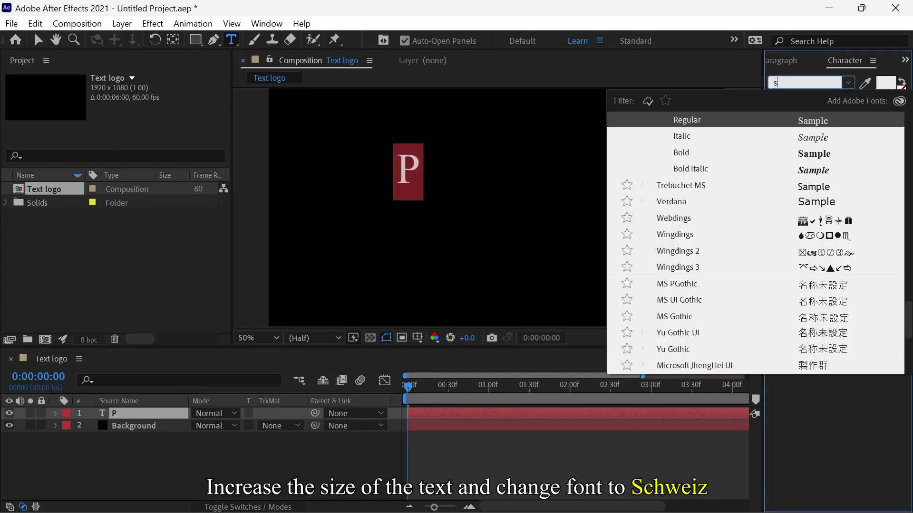
{"action": "type", "text": "sc"}
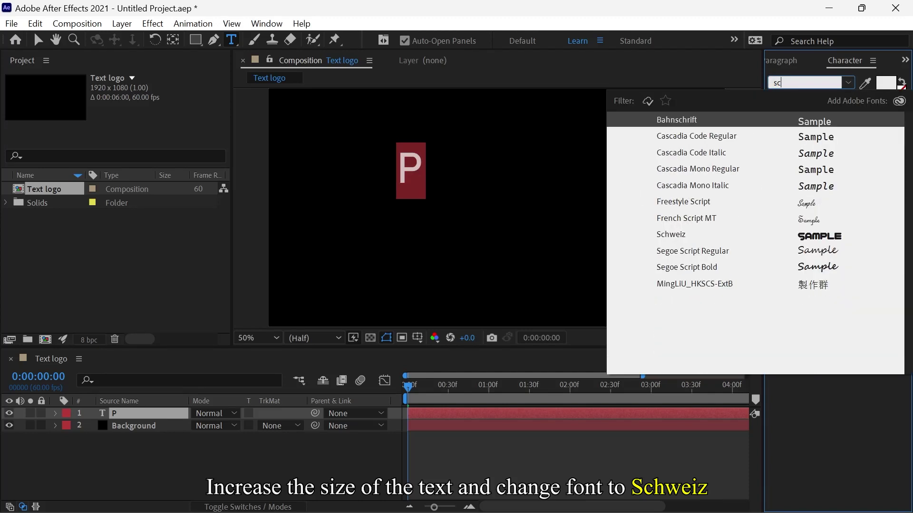
{"action": "type", "text": "h"}
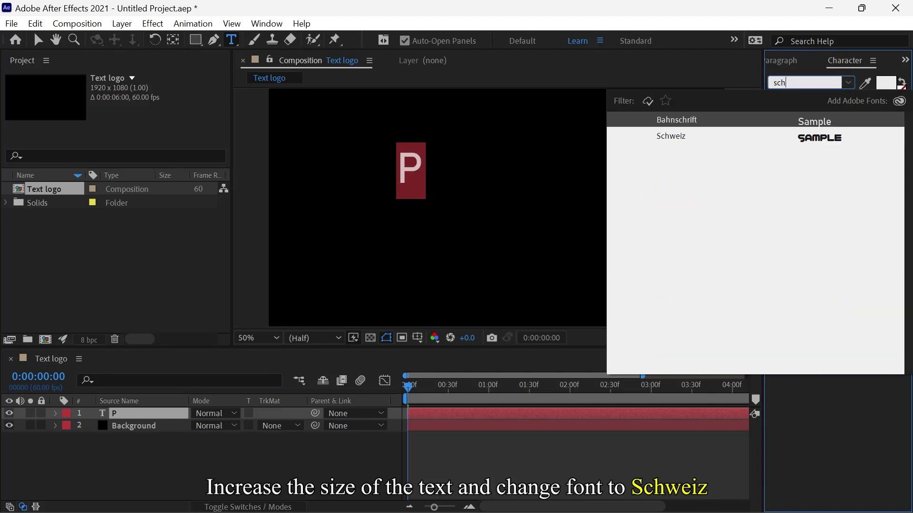
{"action": "left_click", "coordinate": [740, 135]}
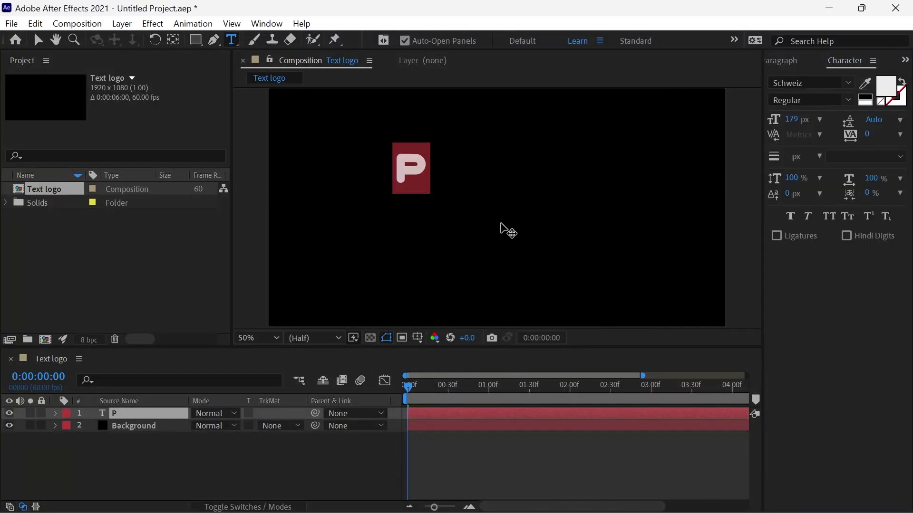
{"action": "scroll", "coordinate": [465, 242], "scroll_direction": "down", "scroll_amount": 1}
{"action": "scroll", "coordinate": [464, 218], "scroll_direction": "up", "scroll_amount": 1}
{"action": "scroll", "coordinate": [462, 212], "scroll_direction": "down", "scroll_amount": 1}
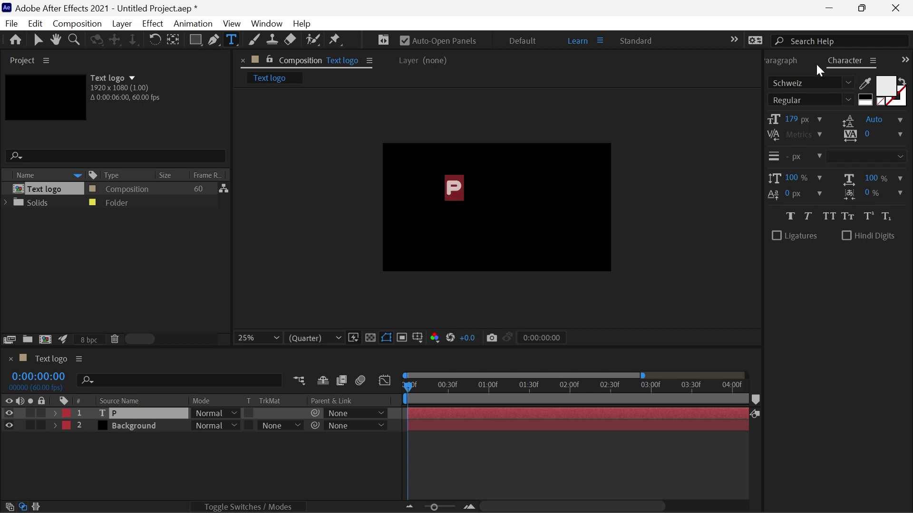
{"action": "left_click", "coordinate": [793, 61]}
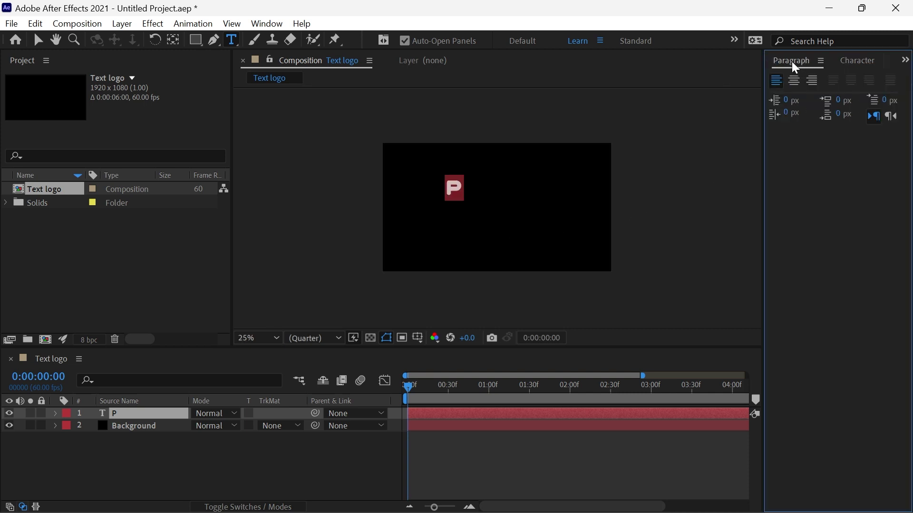
{"action": "left_click", "coordinate": [903, 60]}
{"action": "left_click", "coordinate": [903, 60]}
{"action": "left_click", "coordinate": [903, 61]}
{"action": "left_click", "coordinate": [903, 61]}
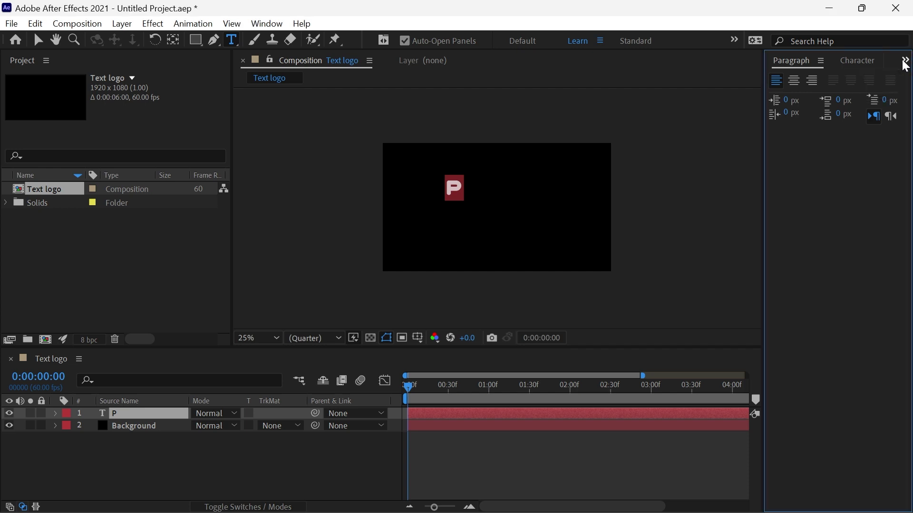
- Set the letter's font size to 196 px and pre-compose its layer into a composition named P
{"action": "left_click", "coordinate": [864, 67]}
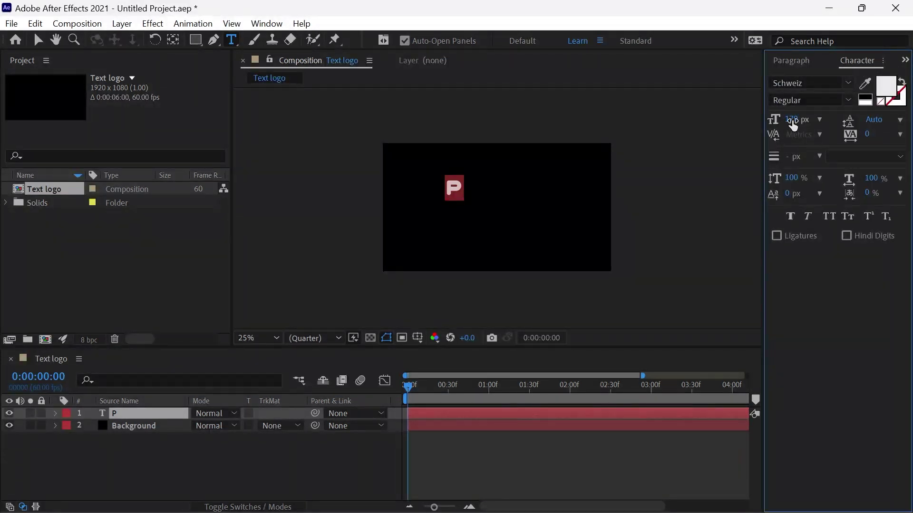
{"action": "left_click_drag", "start_coordinate": [792, 125], "coordinate": [805, 120]}
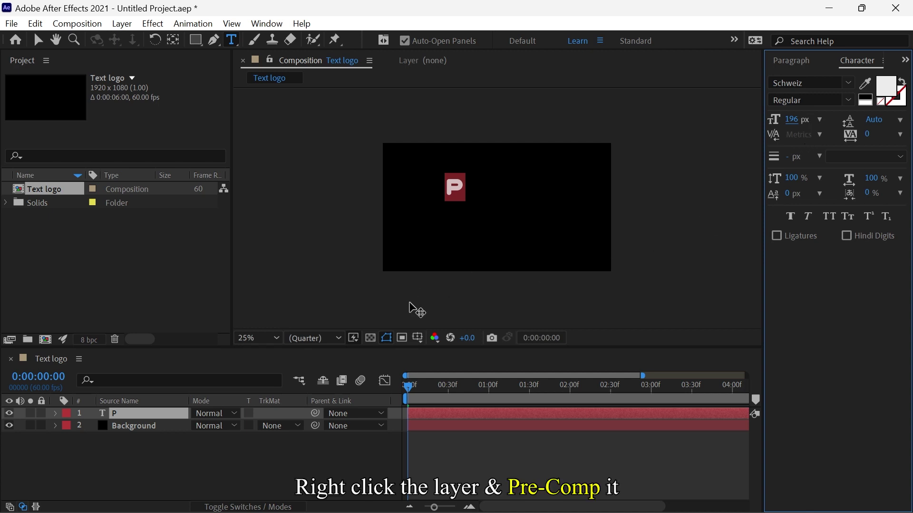
{"action": "right_click", "coordinate": [168, 414]}
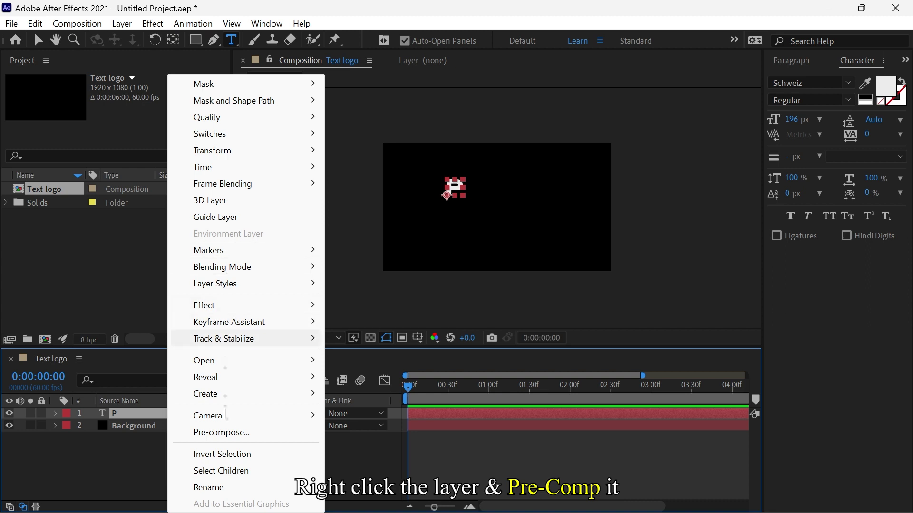
{"action": "left_click", "coordinate": [233, 433]}
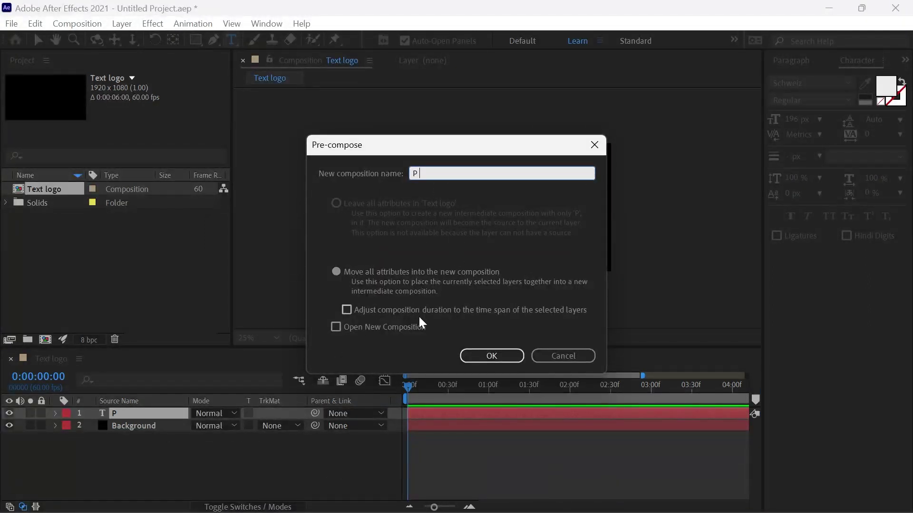
{"action": "left_click", "coordinate": [491, 356]}
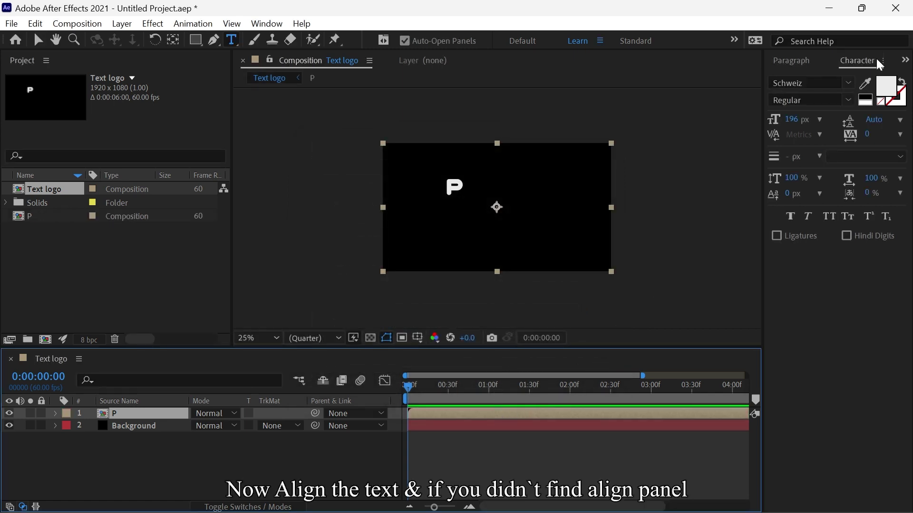
- Open the P composition and align its text layer to the composition's horizontal and vertical centre
{"action": "left_click", "coordinate": [903, 61]}
{"action": "left_click", "coordinate": [879, 77]}
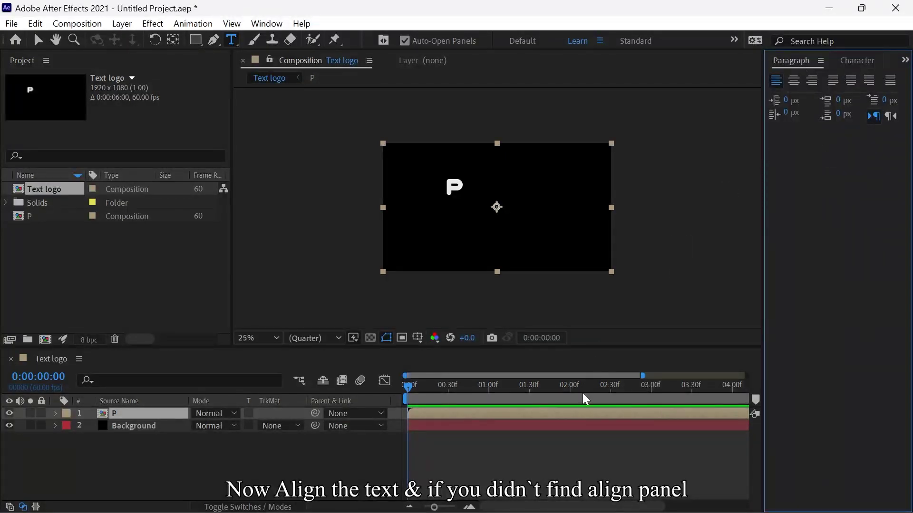
{"action": "left_click", "coordinate": [266, 23]}
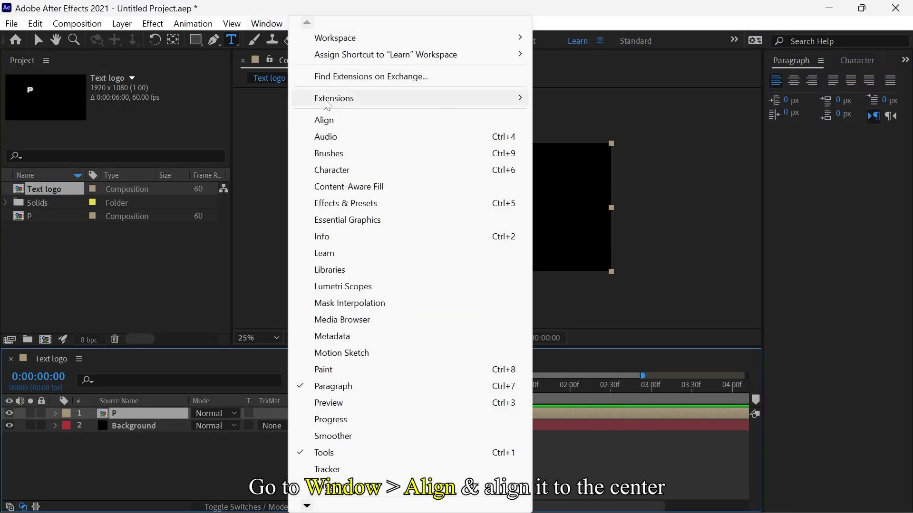
{"action": "left_click", "coordinate": [328, 119]}
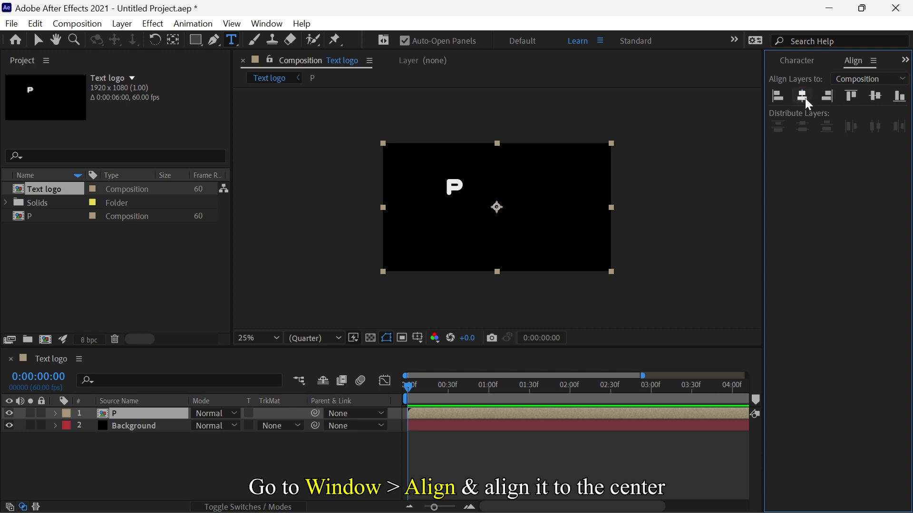
{"action": "double_click", "coordinate": [466, 417]}
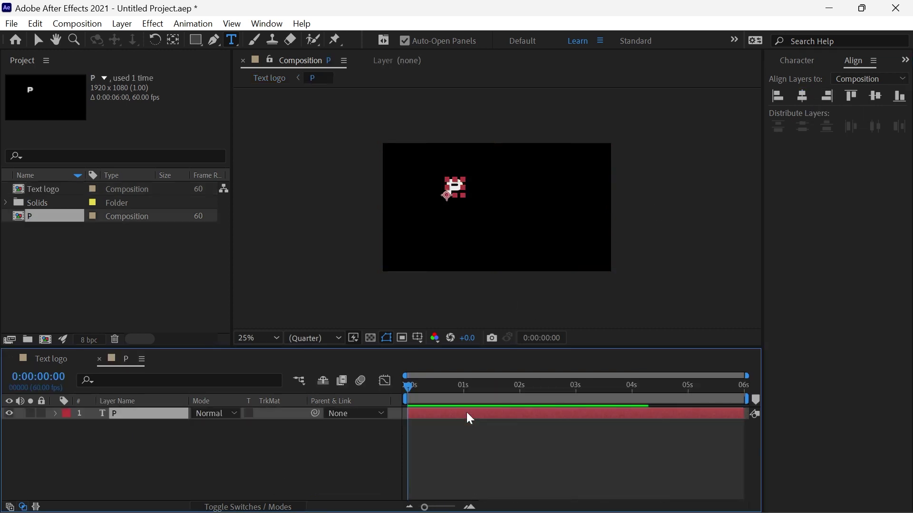
{"action": "left_click", "coordinate": [802, 99]}
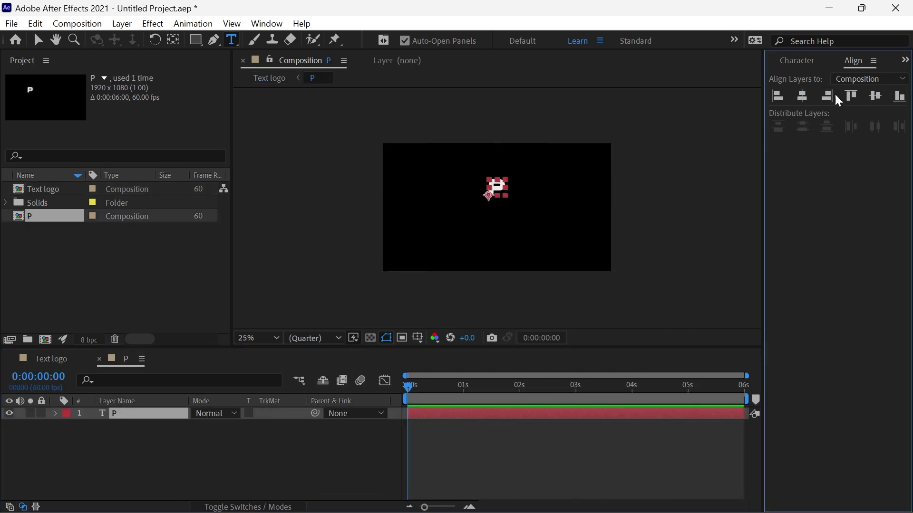
{"action": "left_click", "coordinate": [875, 96]}
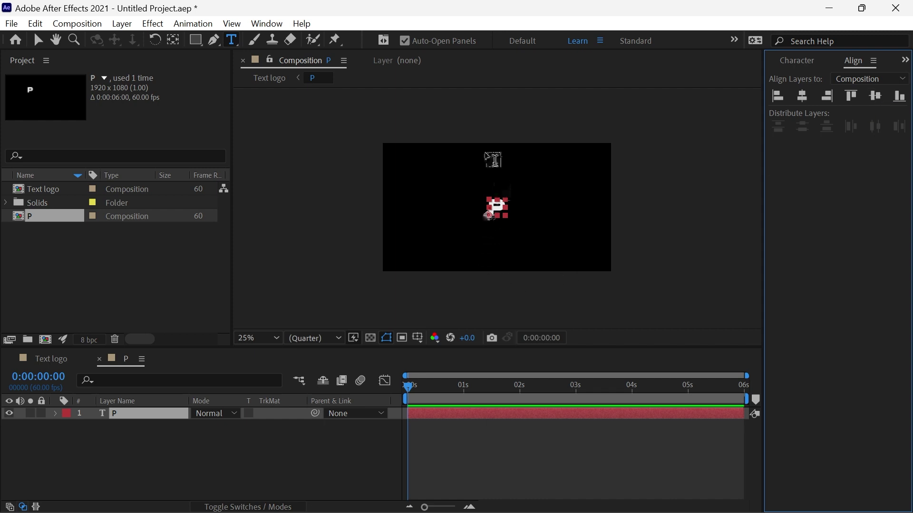
- Centre the anchor point on the letter P and return to the Text logo composition
{"action": "scroll", "coordinate": [486, 219], "scroll_direction": "up", "scroll_amount": 4}
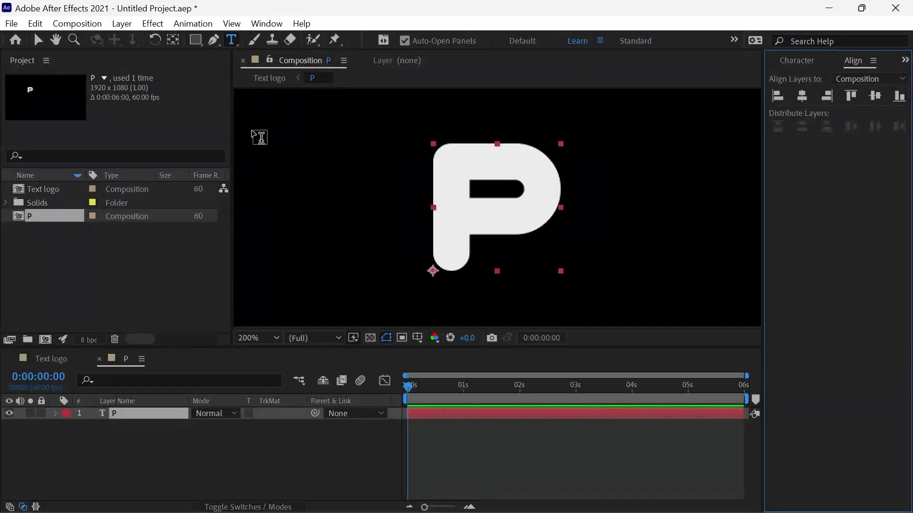
{"action": "left_click", "coordinate": [174, 41]}
{"action": "key", "text": "ctrl+alt+Home"}
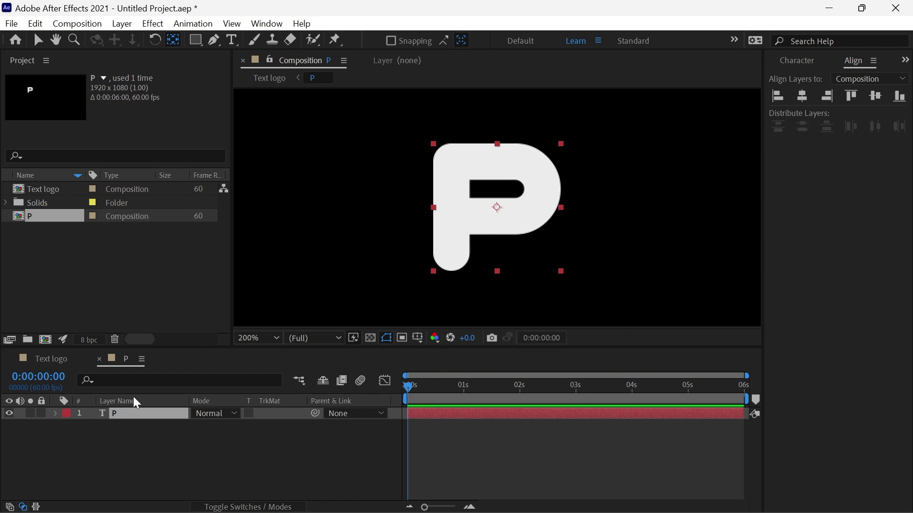
{"action": "left_click", "coordinate": [42, 361]}
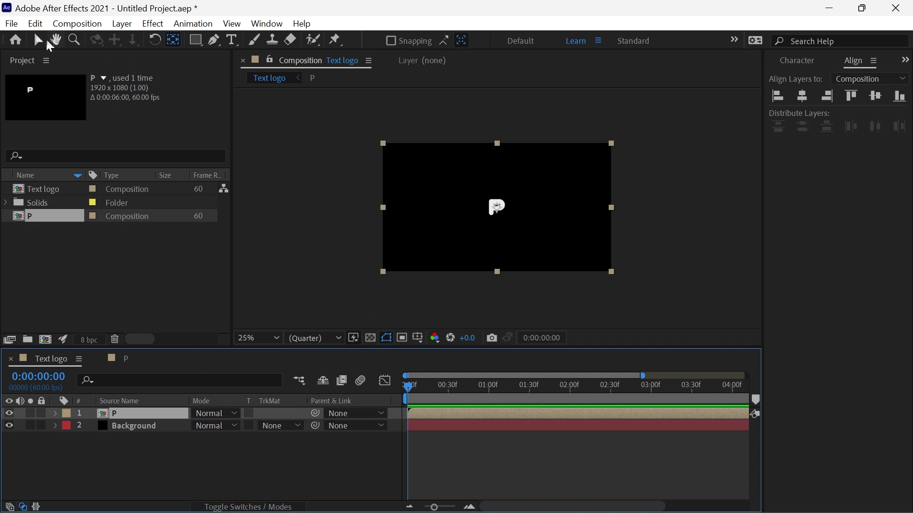
- Inside the P composition, move the letter to the left part of the frame and align it to the vertical centre
{"action": "left_click", "coordinate": [38, 40]}
{"action": "left_click", "coordinate": [528, 215]}
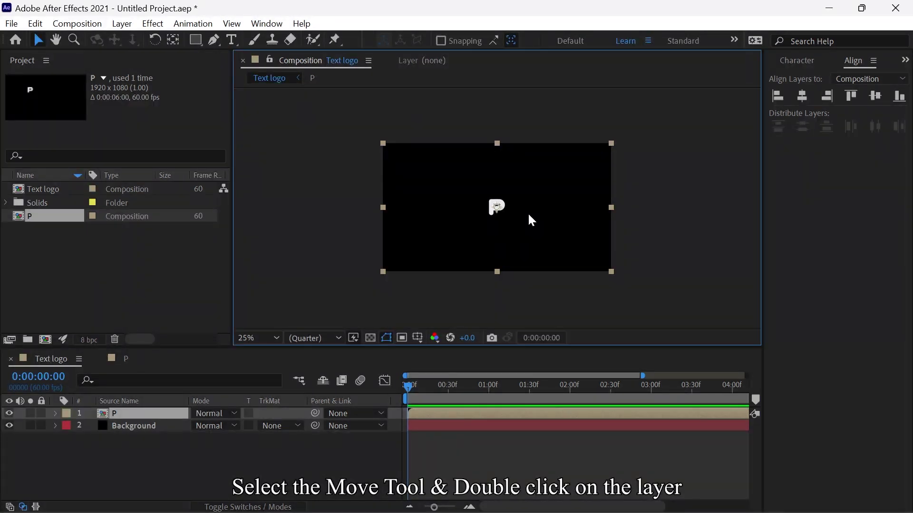
{"action": "left_click", "coordinate": [518, 407]}
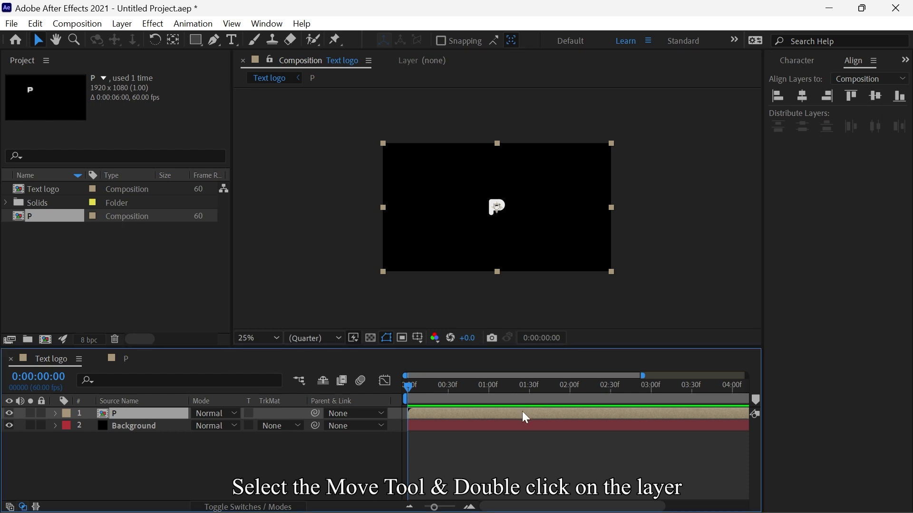
{"action": "double_click", "coordinate": [522, 411]}
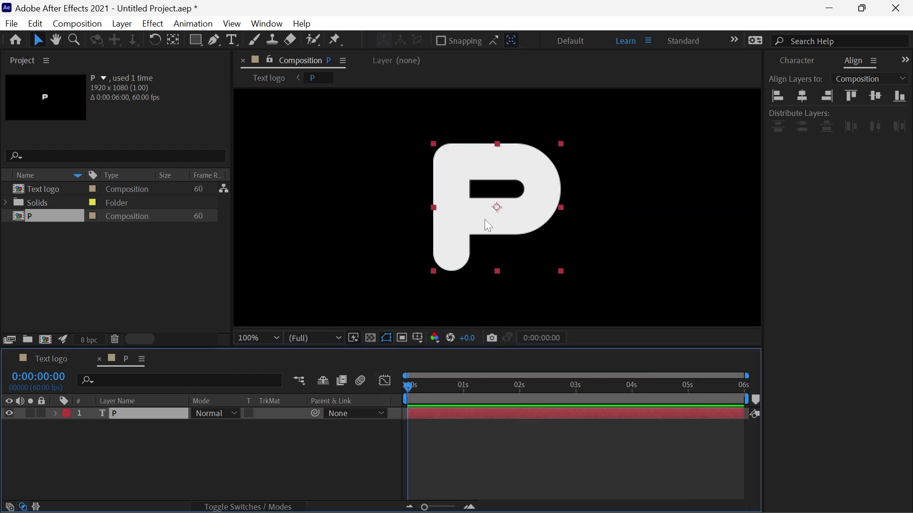
{"action": "scroll", "coordinate": [485, 220], "scroll_direction": "down", "scroll_amount": 4}
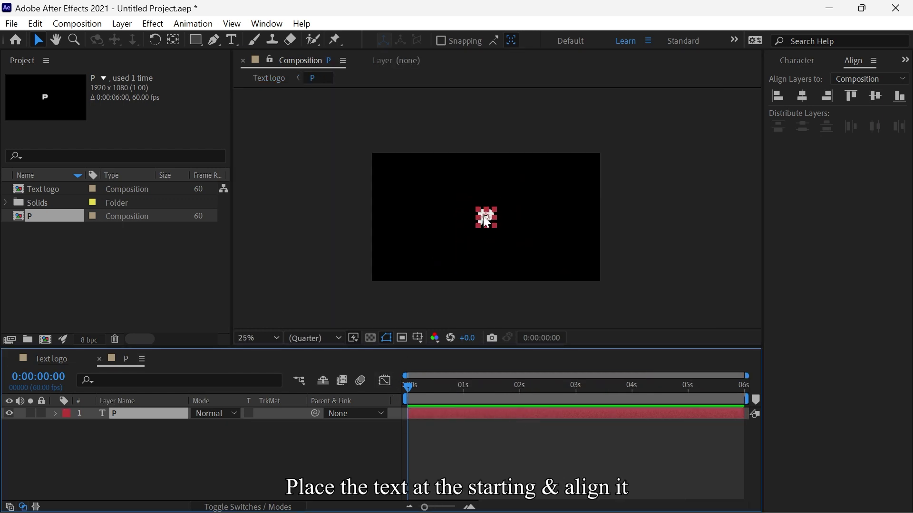
{"action": "left_click_drag", "start_coordinate": [483, 216], "coordinate": [426, 220]}
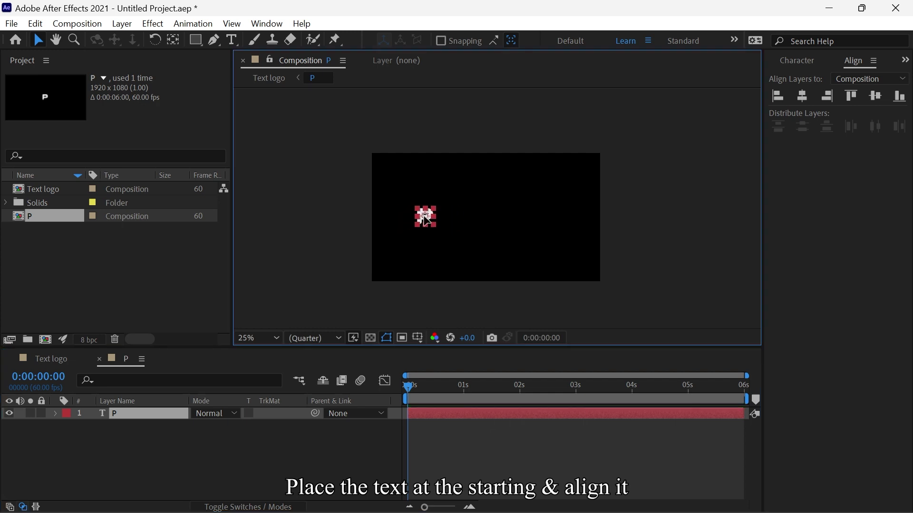
{"action": "left_click", "coordinate": [874, 96]}
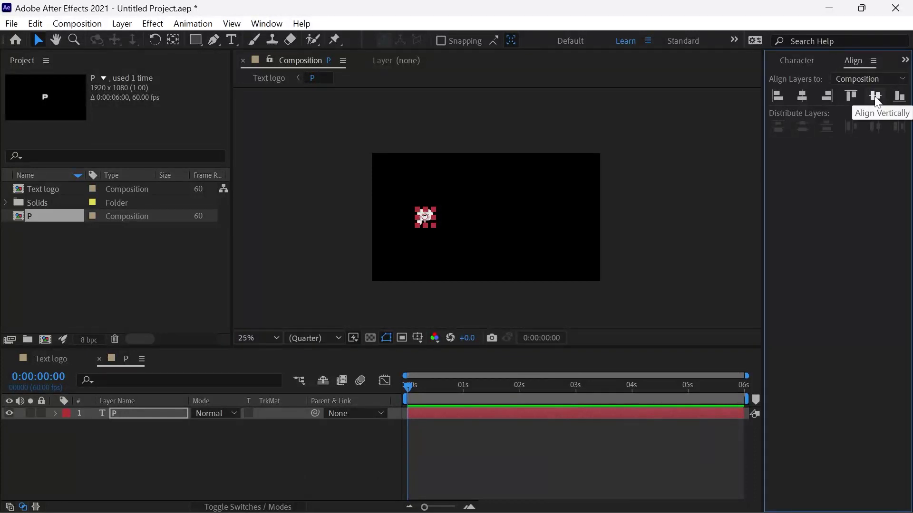
{"action": "left_click", "coordinate": [64, 359]}
{"action": "left_click", "coordinate": [106, 359]}
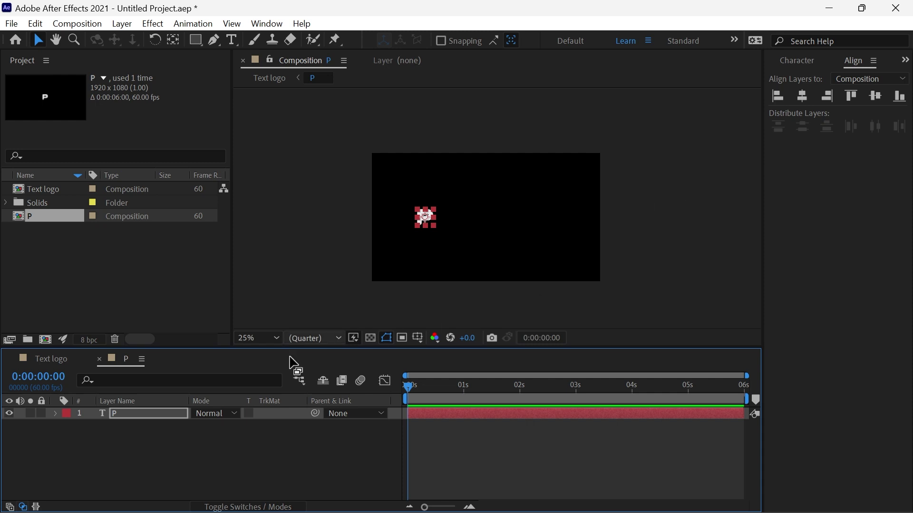
- Set the letter P's font size to 261 px and realign it to the composition's vertical centre
{"action": "left_click", "coordinate": [798, 61]}
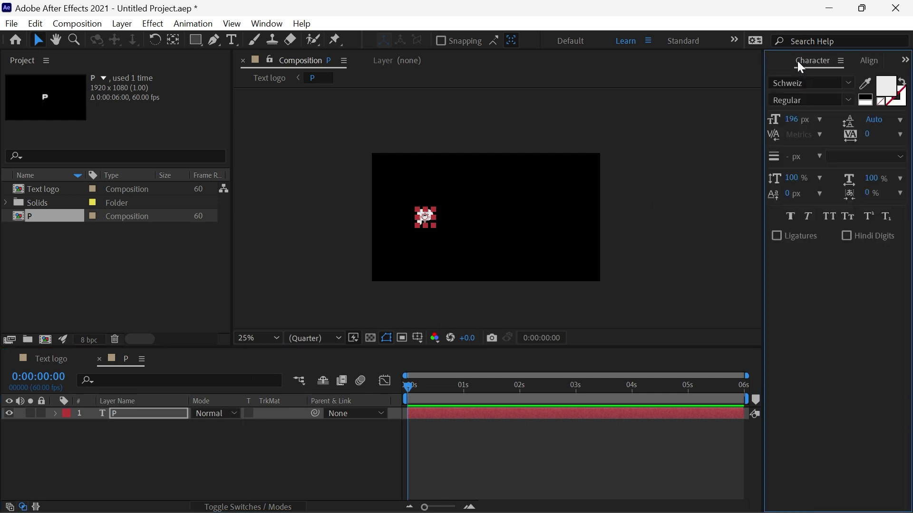
{"action": "left_click_drag", "start_coordinate": [808, 118], "coordinate": [848, 121]}
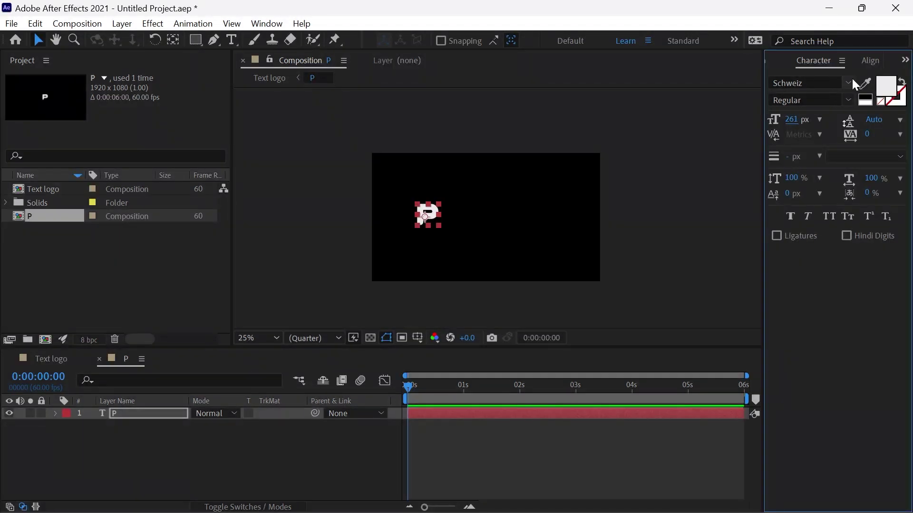
{"action": "left_click", "coordinate": [870, 60]}
{"action": "left_click", "coordinate": [876, 96]}
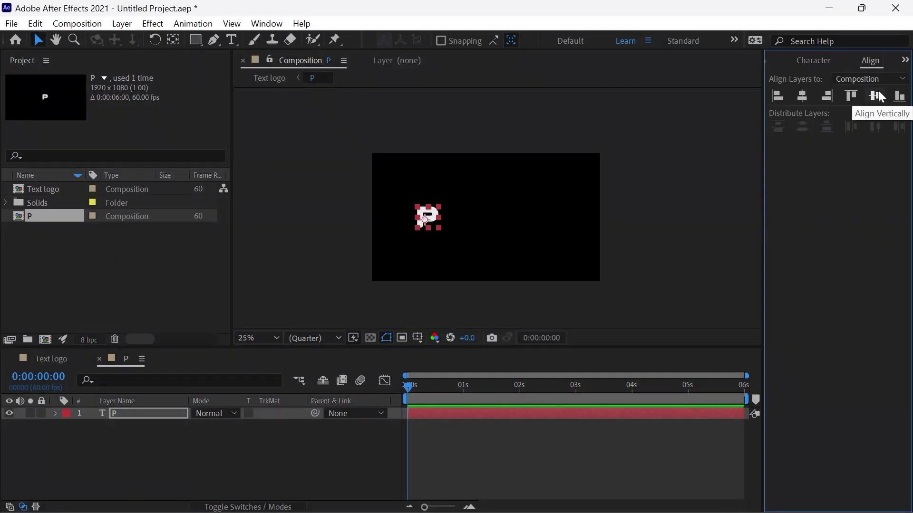
- Return to the Text logo composition and bring up the Effects & Presets list
{"action": "left_click", "coordinate": [53, 359]}
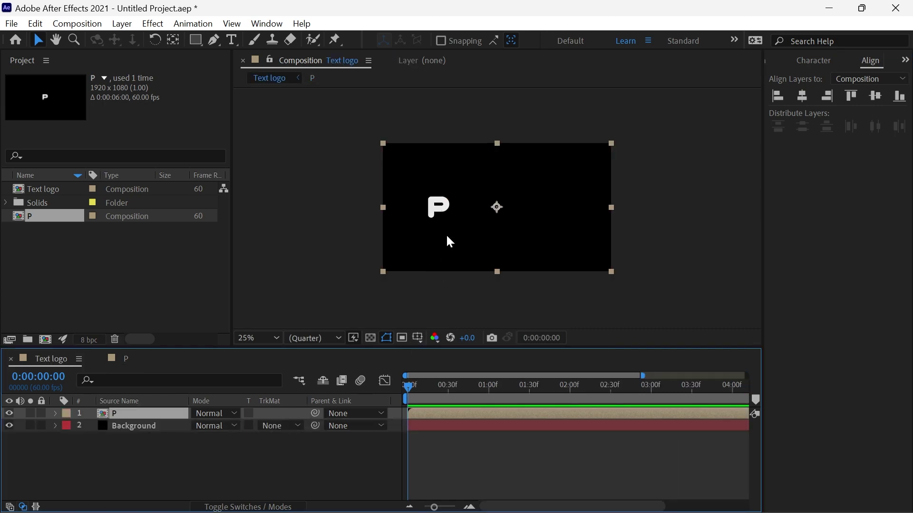
{"action": "left_click", "coordinate": [278, 26]}
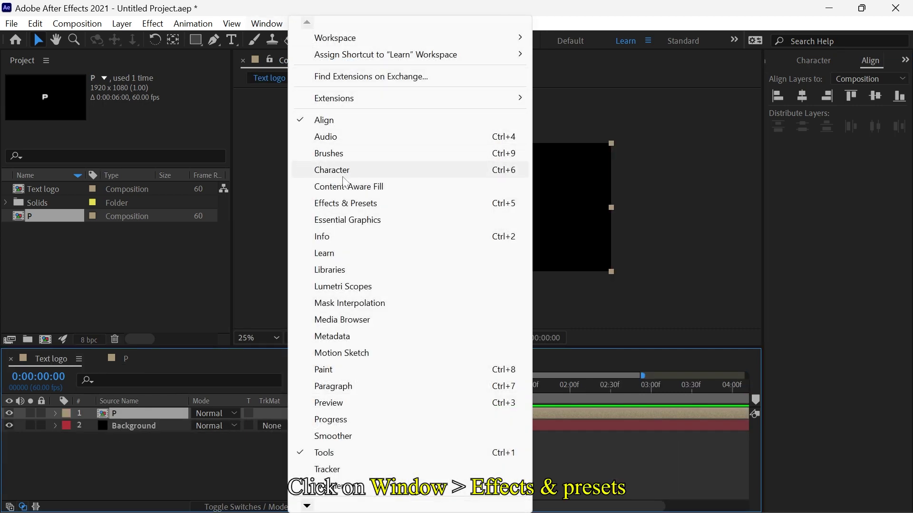
{"action": "left_click", "coordinate": [338, 204]}
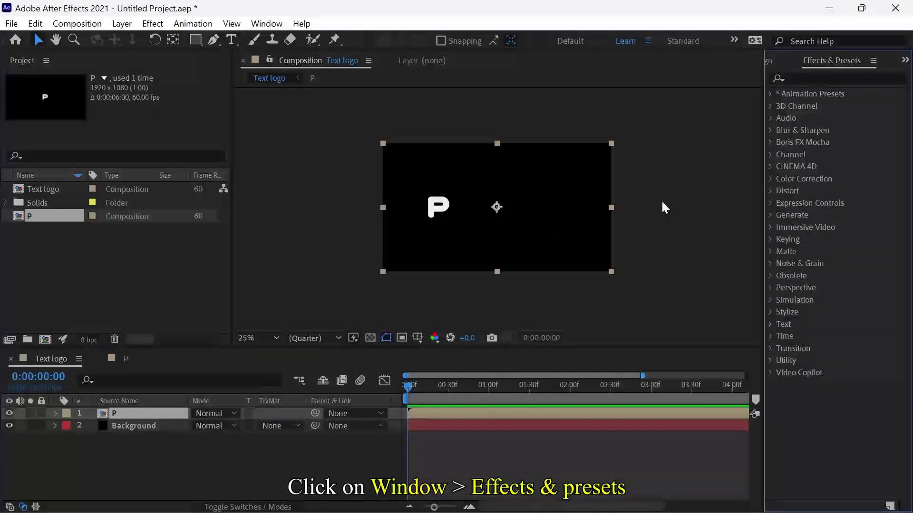
- Search the effects for "radial" and apply Radial Wipe to the P layer
{"action": "left_click", "coordinate": [798, 78]}
{"action": "type", "text": "r"}
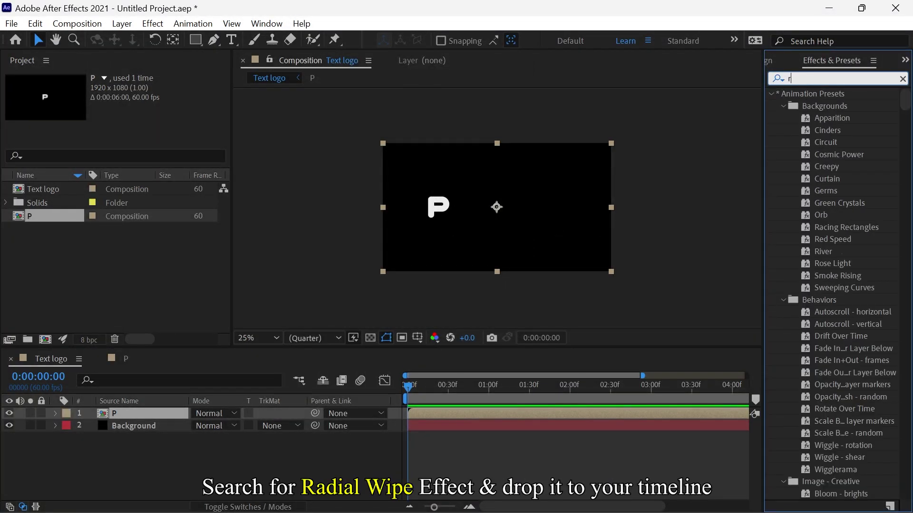
{"action": "type", "text": "adi"}
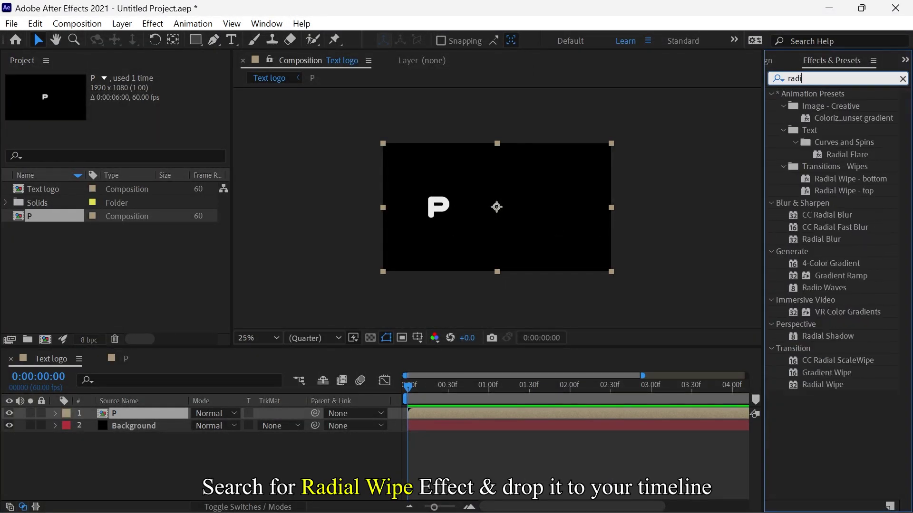
{"action": "type", "text": "al"}
{"action": "left_click_drag", "start_coordinate": [838, 272], "coordinate": [552, 412]}
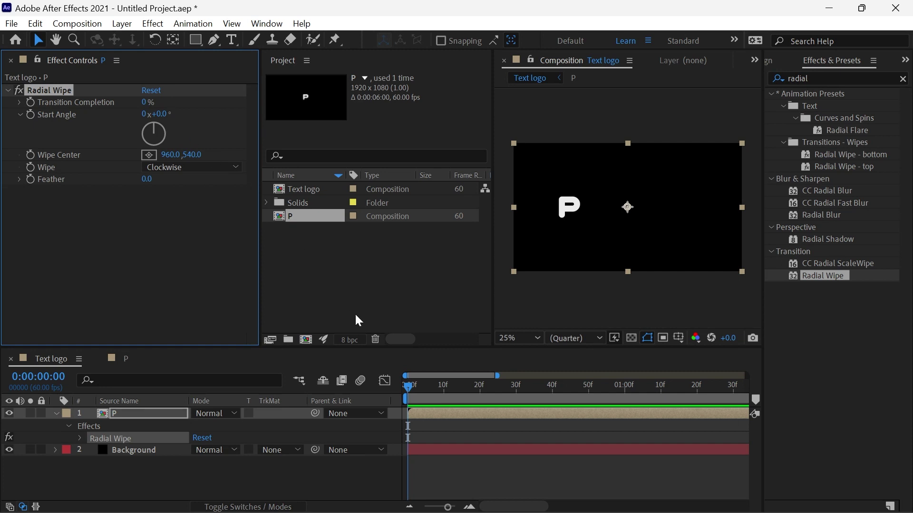
- Keyframe the Radial Wipe's Transition Completion at 100% on the first frame and 0% at 1 second
{"action": "left_click", "coordinate": [27, 102]}
{"action": "left_click_drag", "start_coordinate": [145, 103], "coordinate": [278, 128]}
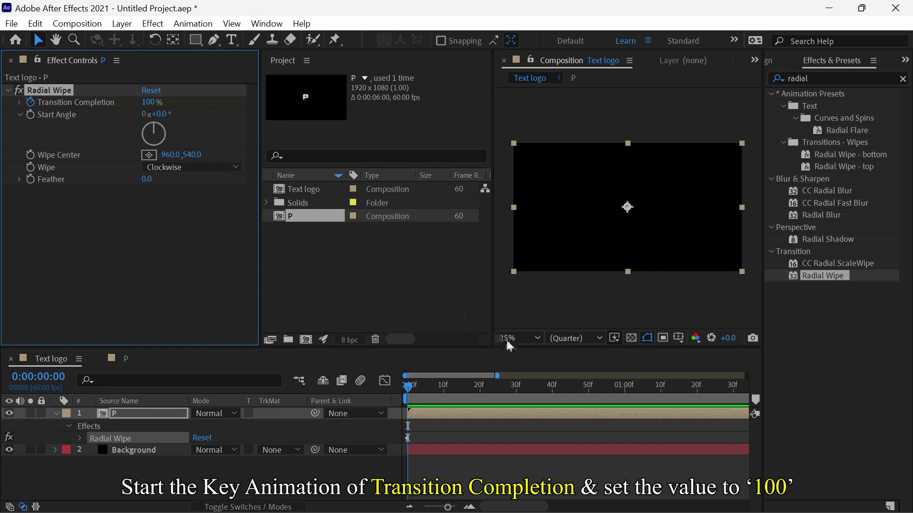
{"action": "left_click", "coordinate": [624, 386]}
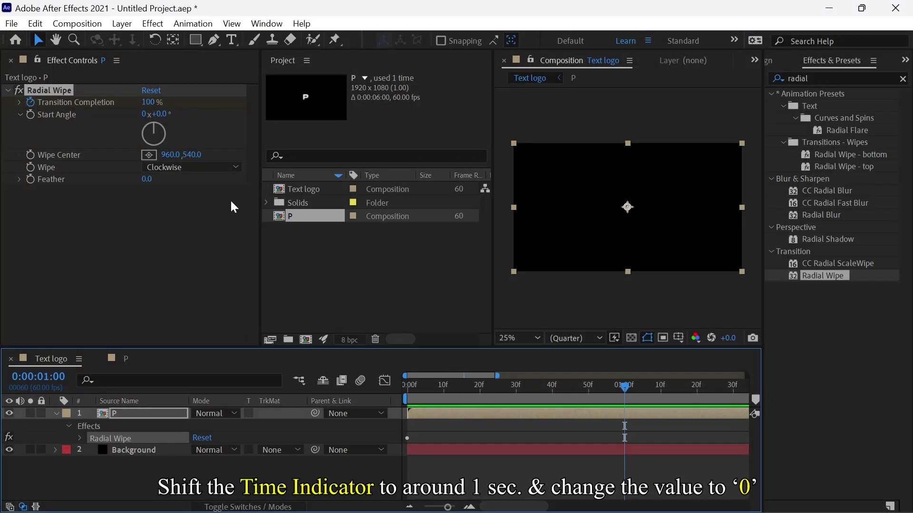
{"action": "left_click_drag", "start_coordinate": [149, 102], "coordinate": [3, 97]}
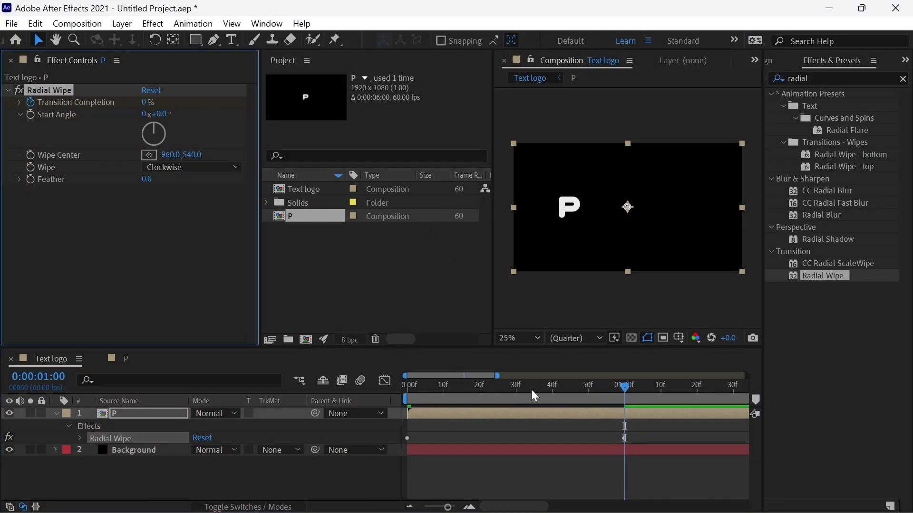
- Place the Wipe Center on the upper part of the letter P at about 464, 468 and scrub through the wipe
{"action": "left_click_drag", "start_coordinate": [520, 389], "coordinate": [469, 382]}
{"action": "left_click", "coordinate": [149, 155]}
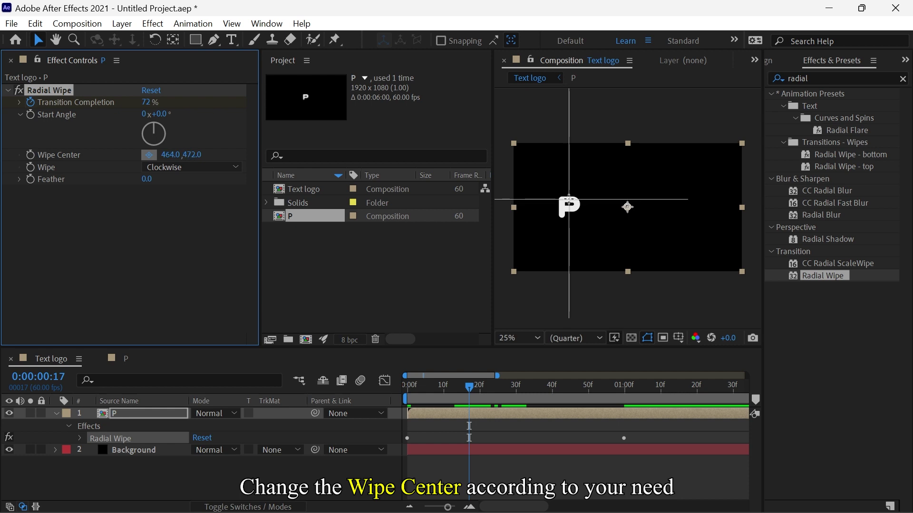
{"action": "left_click", "coordinate": [569, 199]}
{"action": "left_click", "coordinate": [422, 386]}
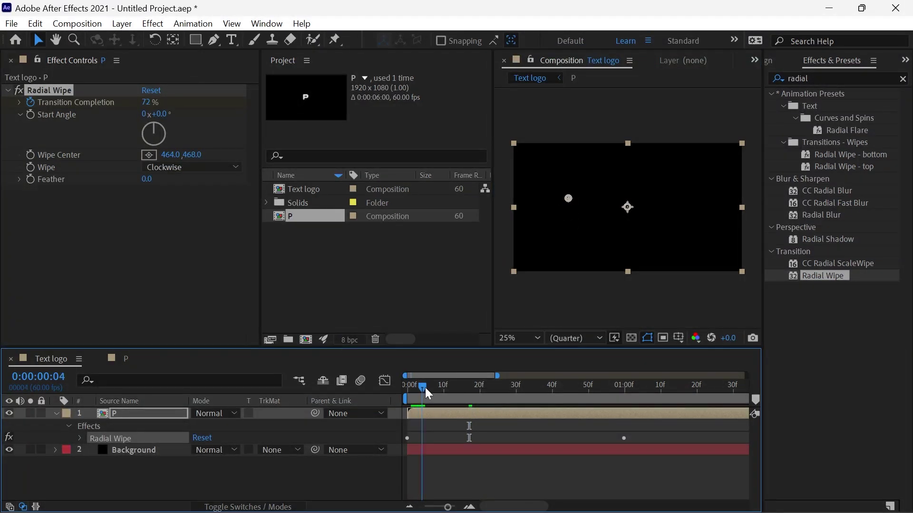
{"action": "left_click_drag", "start_coordinate": [425, 387], "coordinate": [622, 388]}
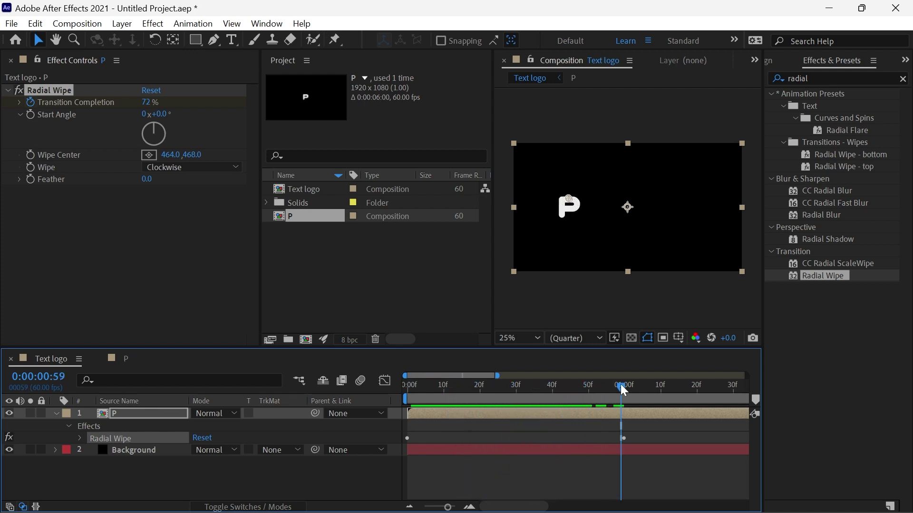
- Reveal the P layer's Transition Completion keyframes and apply Easy Ease to both of them
{"action": "left_click", "coordinate": [146, 409]}
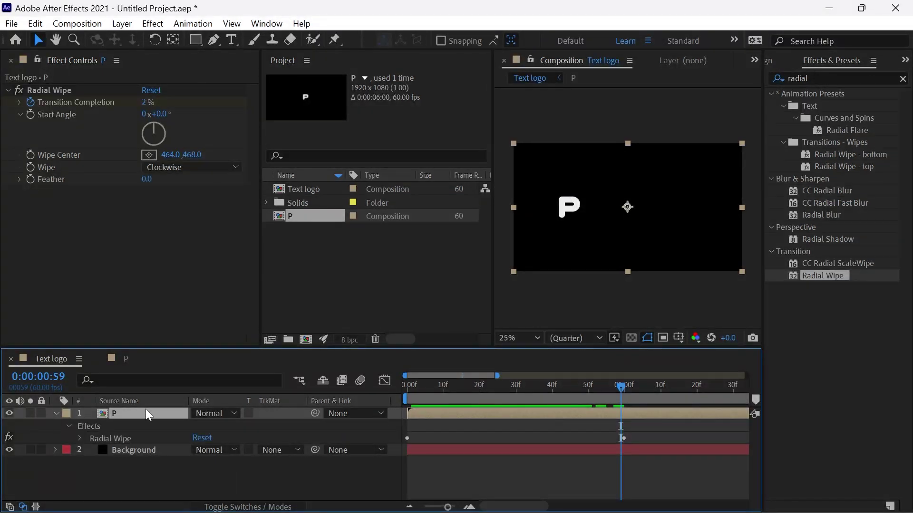
{"action": "left_click_drag", "start_coordinate": [646, 433], "coordinate": [398, 438]}
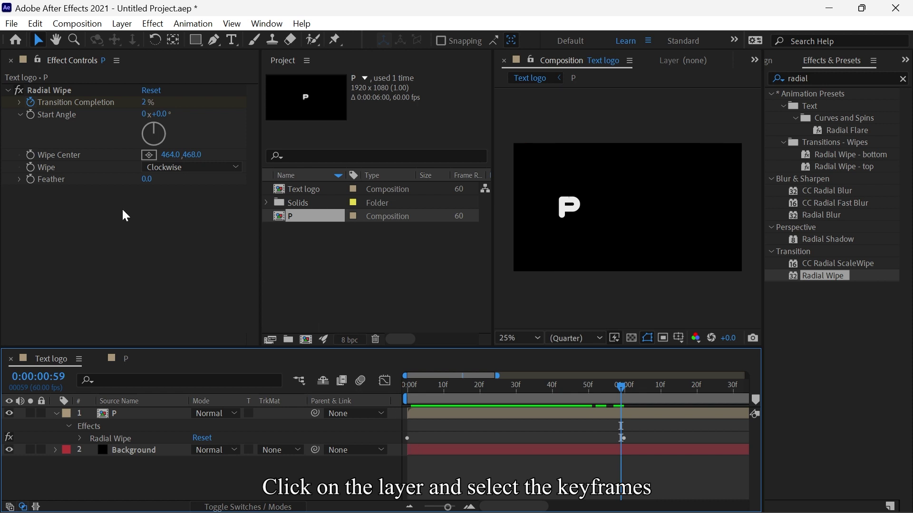
{"action": "left_click", "coordinate": [143, 233]}
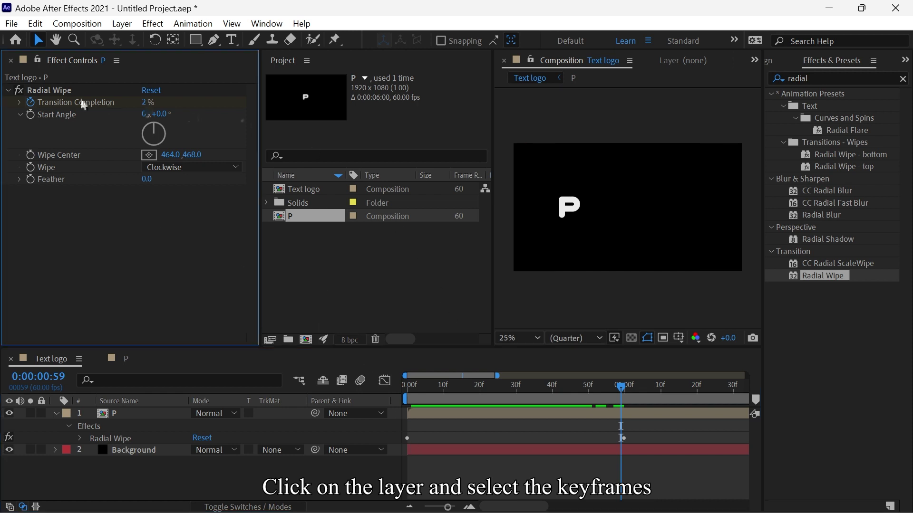
{"action": "left_click", "coordinate": [625, 385]}
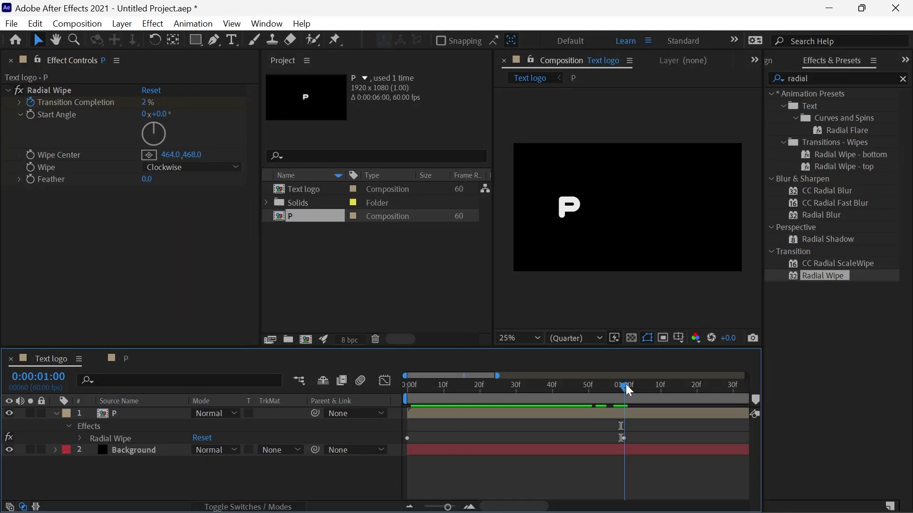
{"action": "left_click", "coordinate": [625, 385]}
{"action": "left_click", "coordinate": [120, 413]}
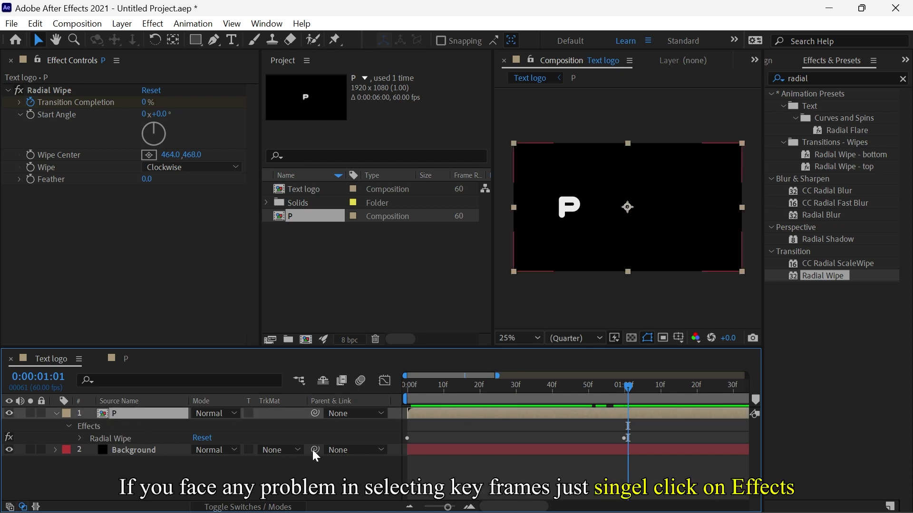
{"action": "key", "text": "u"}
{"action": "left_click_drag", "start_coordinate": [646, 441], "coordinate": [378, 423]}
{"action": "key", "text": "F9"}
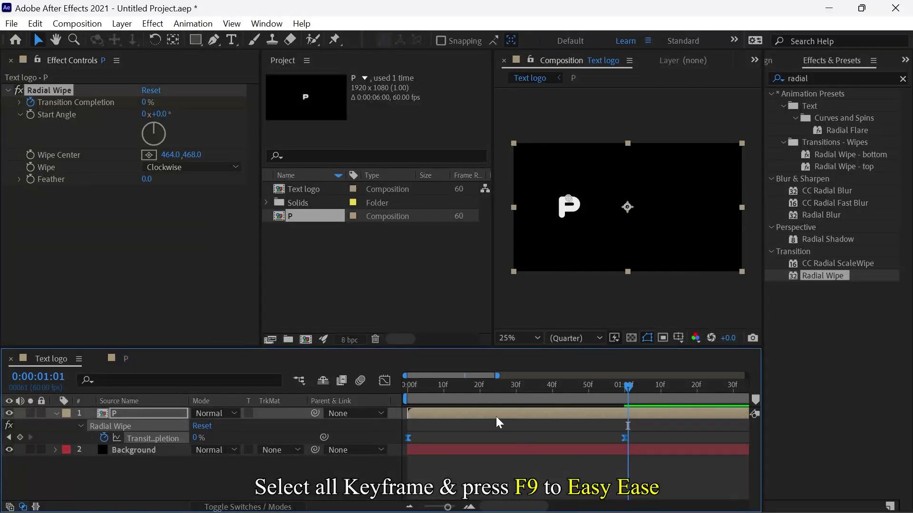
- Play back the eased radial wipe of the letter P from the start of the composition
{"action": "left_click", "coordinate": [418, 385]}
{"action": "left_click", "coordinate": [531, 434]}
{"action": "key", "text": "space"}
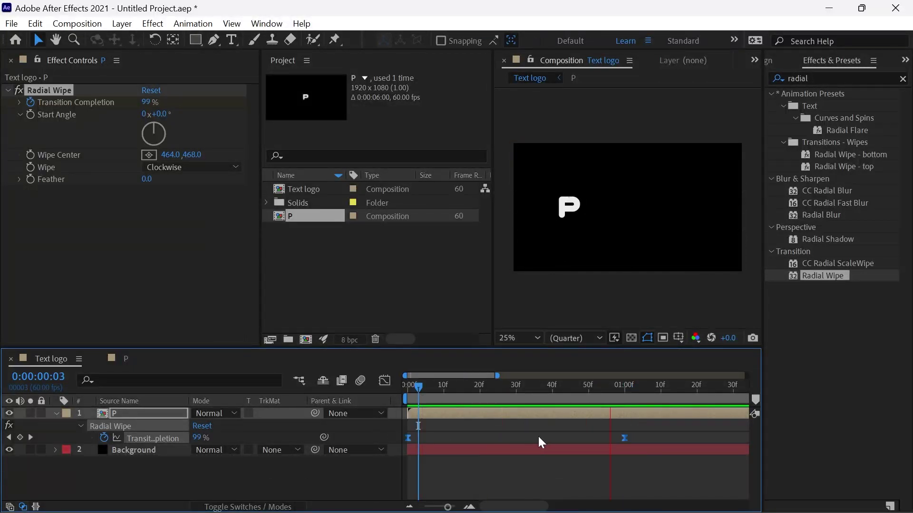
{"action": "left_click", "coordinate": [579, 412]}
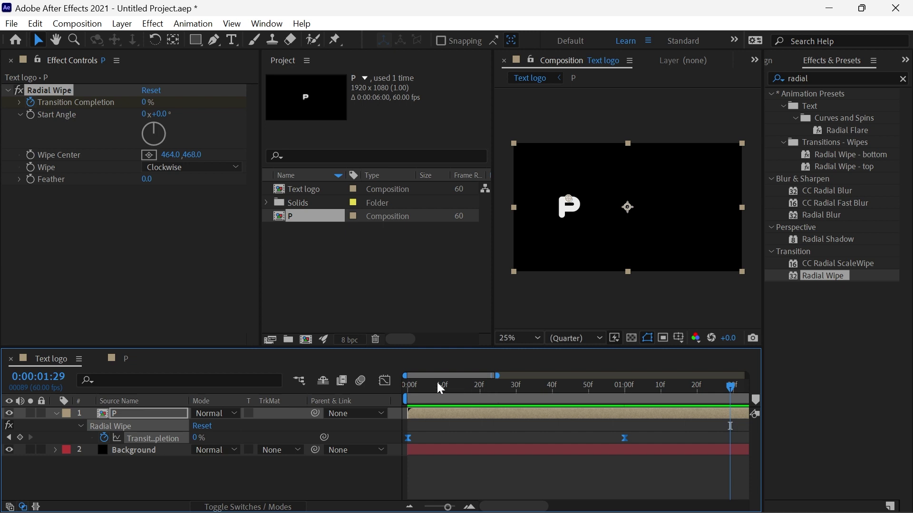
{"action": "left_click_drag", "start_coordinate": [440, 389], "coordinate": [366, 388]}
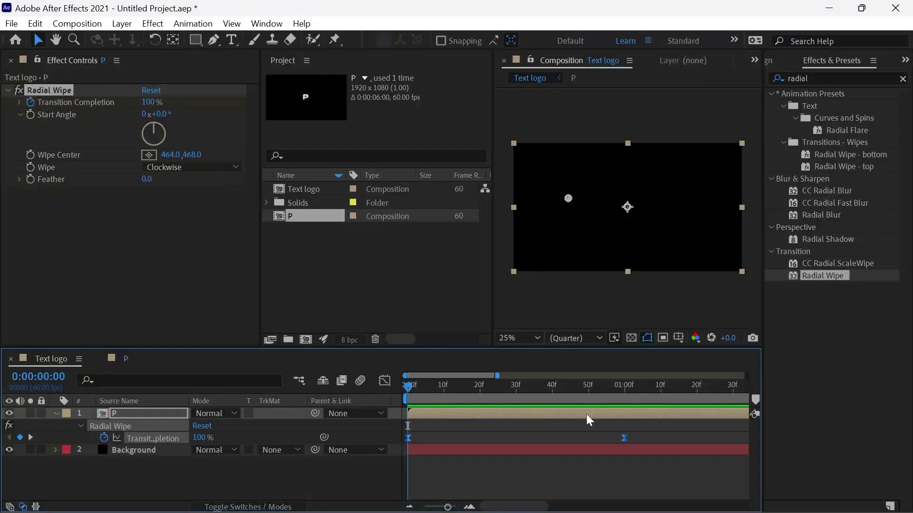
{"action": "key", "text": "minus"}
{"action": "key", "text": "minus"}
{"action": "key", "text": "minus"}
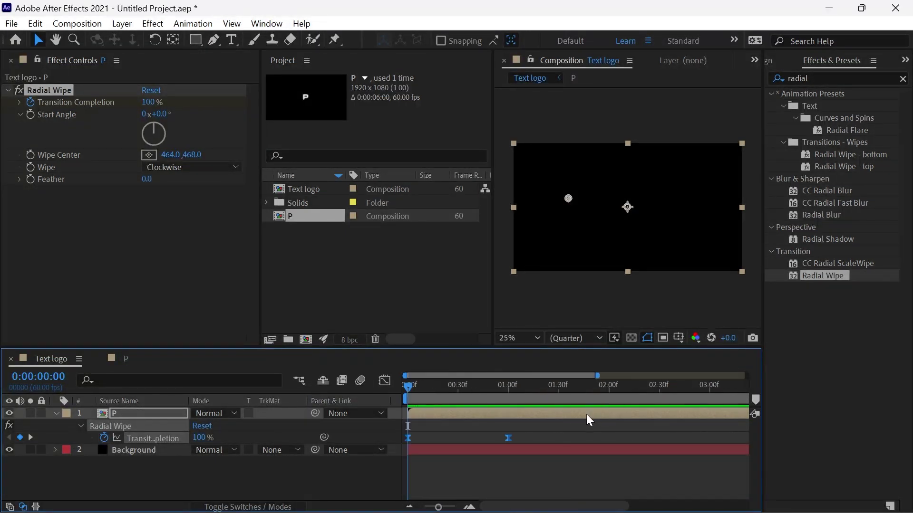
{"action": "key", "text": "minus"}
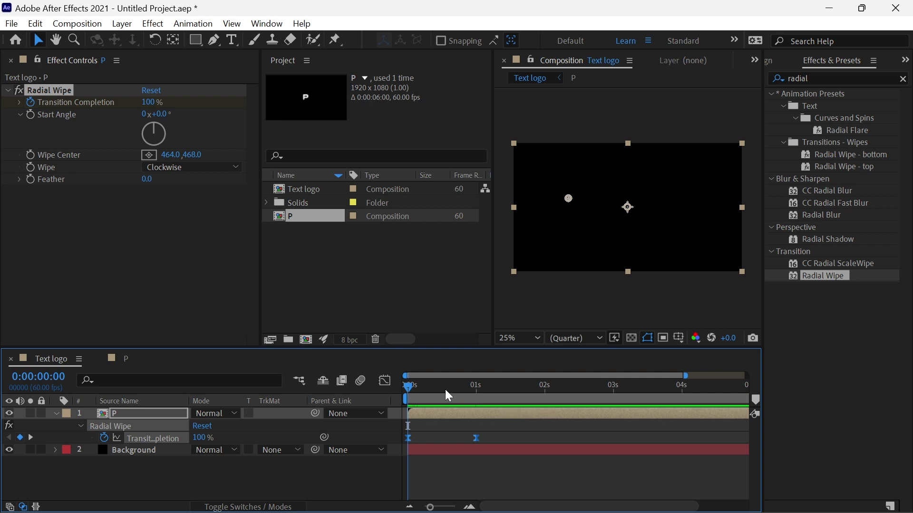
{"action": "key", "text": "space"}
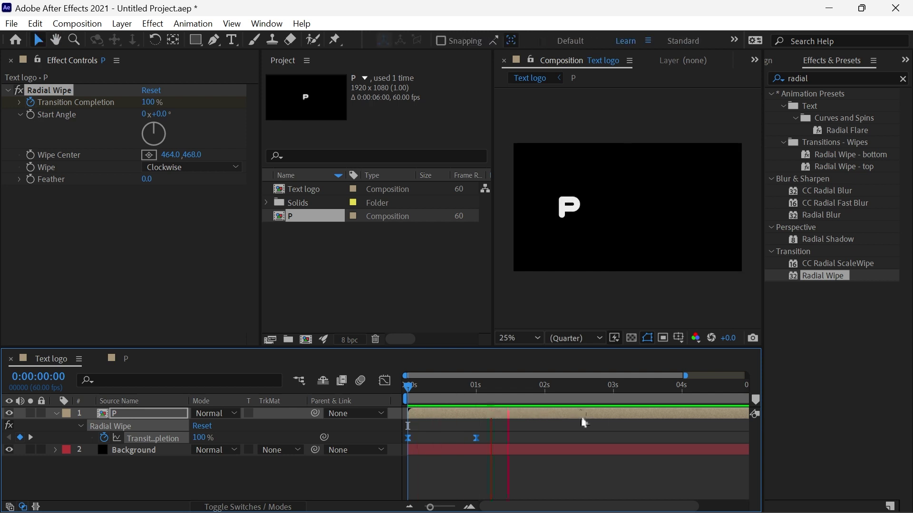
{"action": "key", "text": "space"}
- Duplicate the P layer and shift the upper copy about one frame forward in time
{"action": "scroll", "coordinate": [406, 438], "scroll_direction": "up", "scroll_amount": 3}
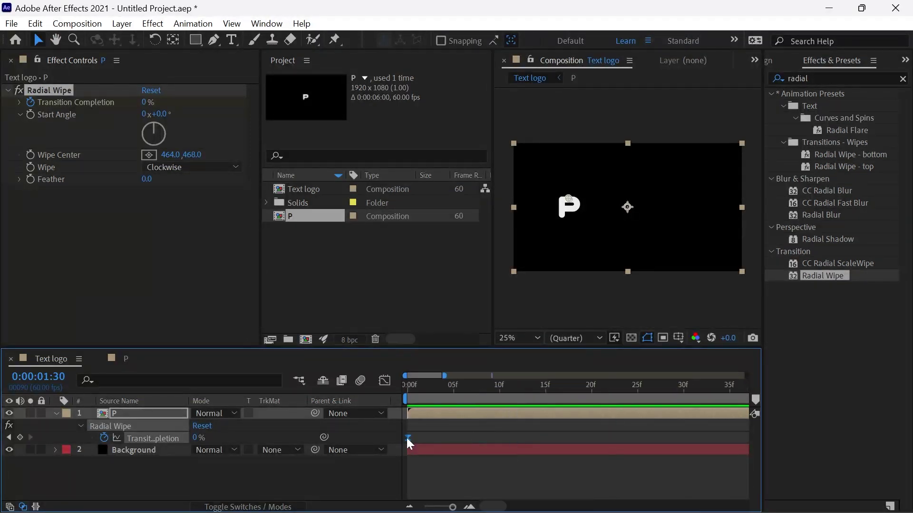
{"action": "scroll", "coordinate": [428, 421], "scroll_direction": "up", "scroll_amount": 2}
{"action": "scroll", "coordinate": [435, 418], "scroll_direction": "down", "scroll_amount": 2}
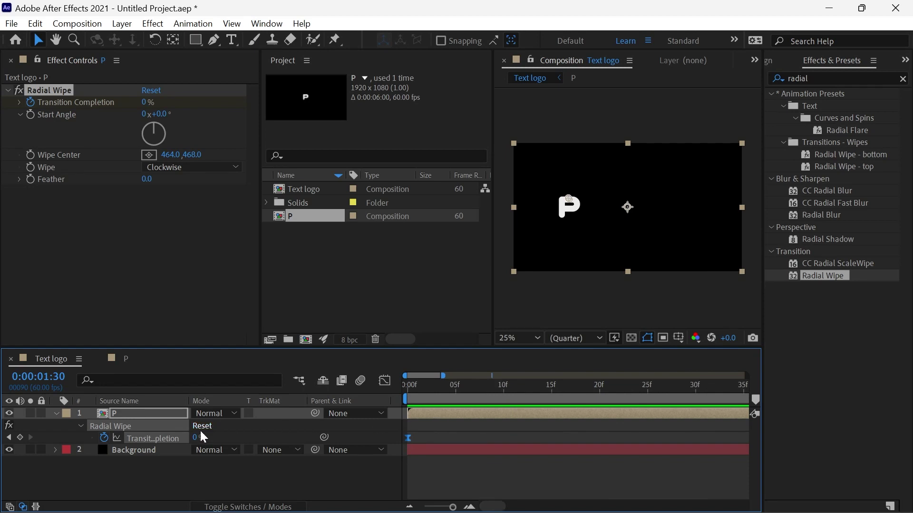
{"action": "left_click", "coordinate": [150, 417]}
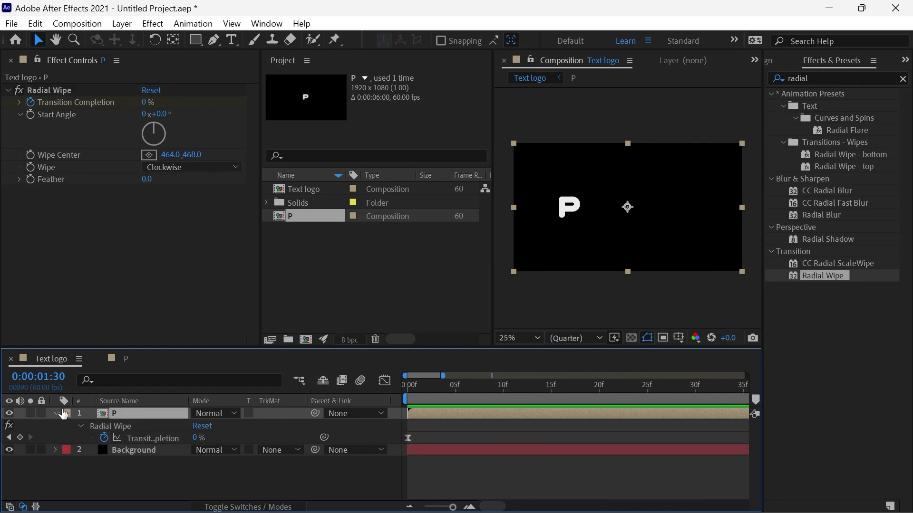
{"action": "left_click", "coordinate": [56, 413]}
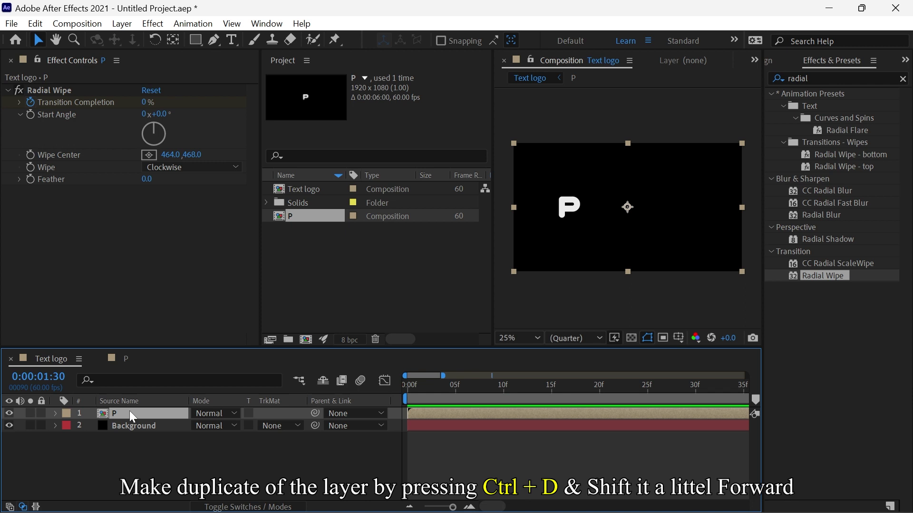
{"action": "key", "text": "ctrl+d"}
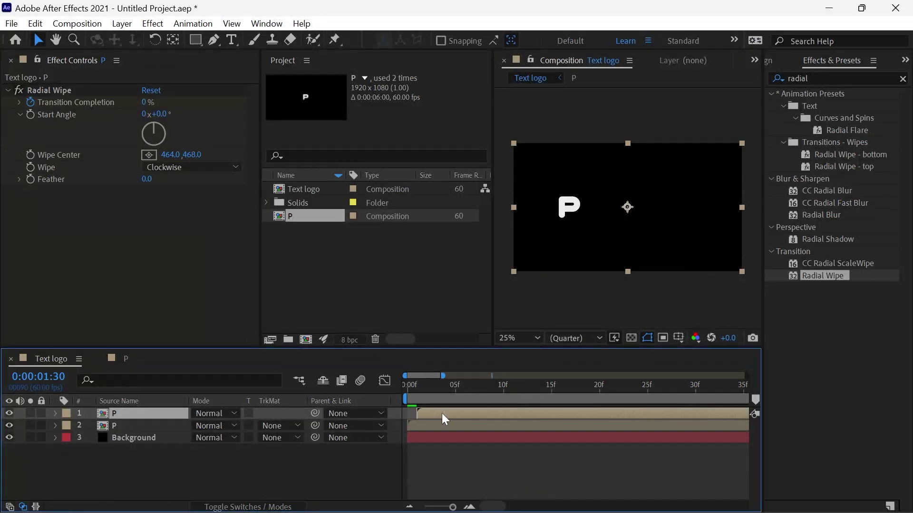
- Apply the Fill effect to the lower P layer and set its color to cyan 00D4FF
{"action": "left_click", "coordinate": [158, 425]}
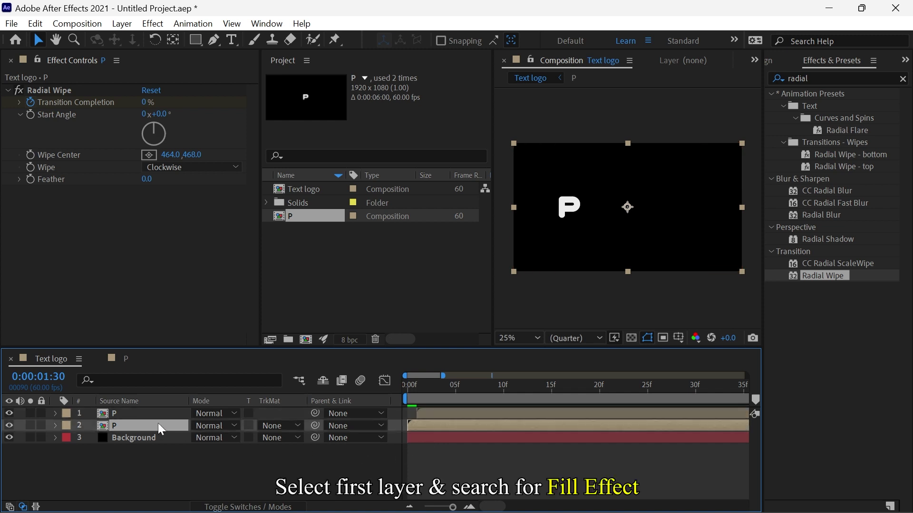
{"action": "double_click", "coordinate": [826, 79]}
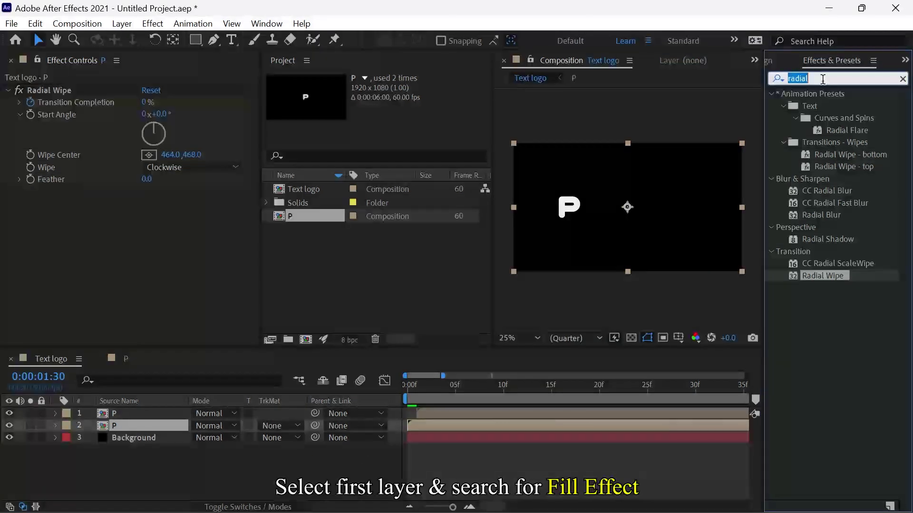
{"action": "type", "text": "fill"}
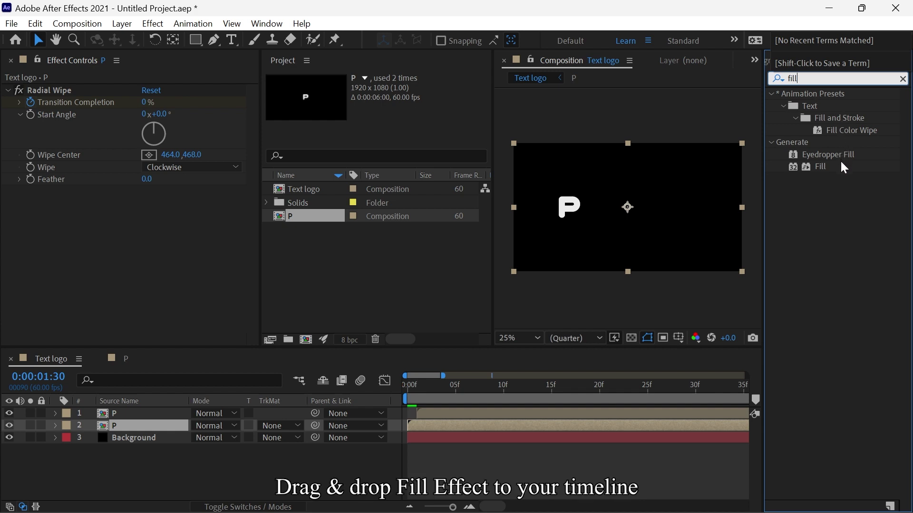
{"action": "left_click_drag", "start_coordinate": [836, 165], "coordinate": [565, 425]}
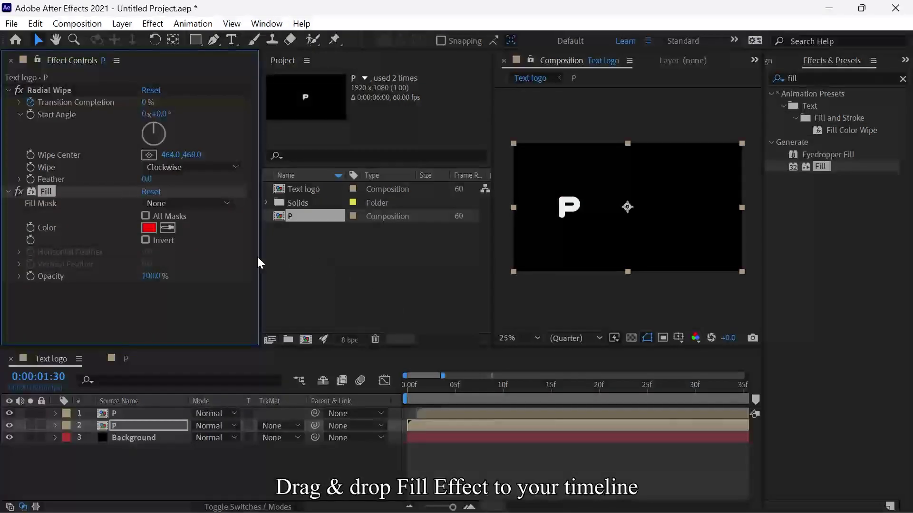
{"action": "left_click", "coordinate": [149, 229]}
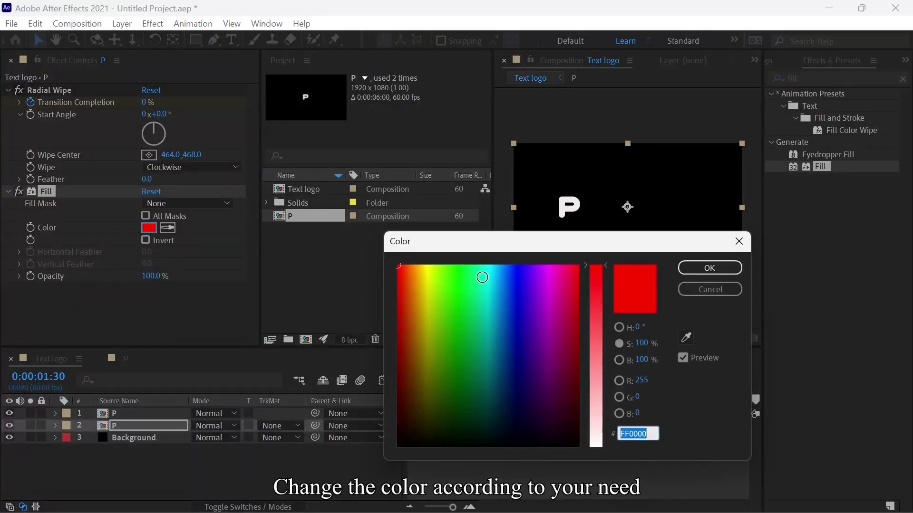
{"action": "left_click_drag", "start_coordinate": [489, 276], "coordinate": [493, 259]}
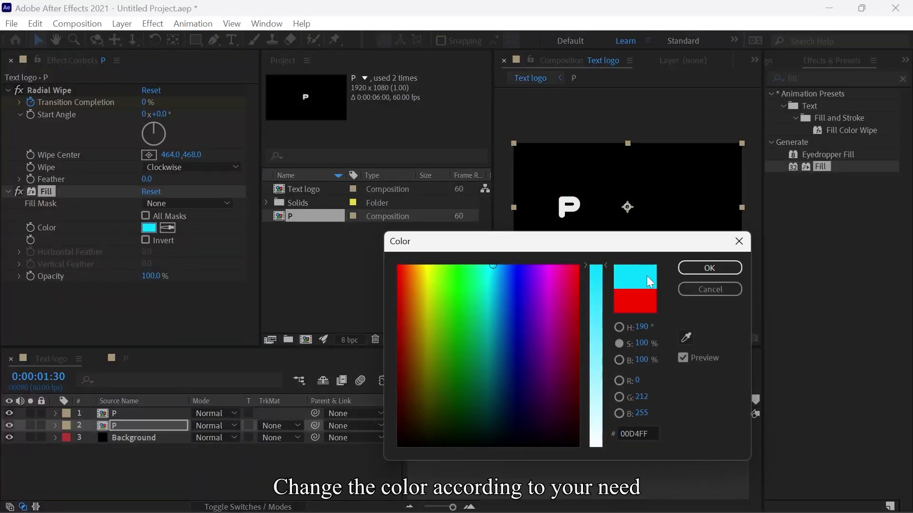
{"action": "left_click", "coordinate": [696, 271]}
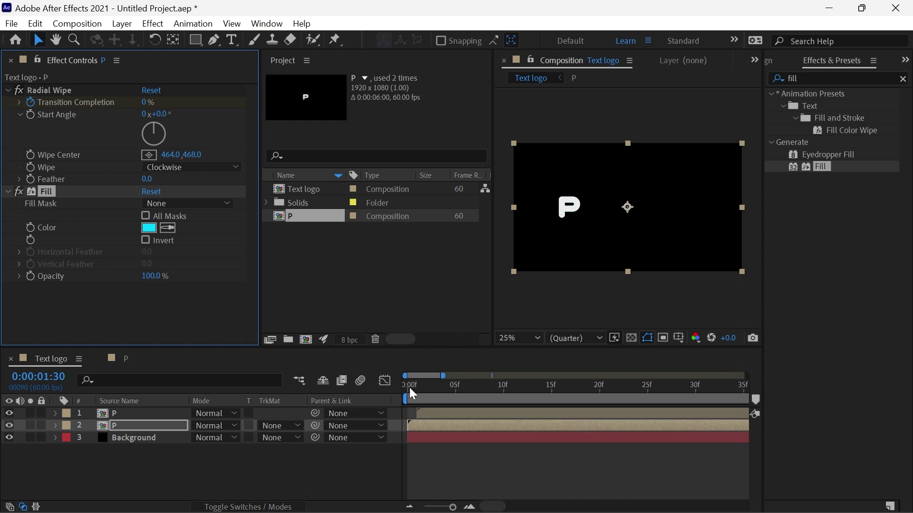
- Scrub through the first second to examine how the cyan P layer shows beneath the offset white copy
{"action": "left_click_drag", "start_coordinate": [409, 387], "coordinate": [422, 390]}
{"action": "left_click_drag", "start_coordinate": [469, 393], "coordinate": [619, 395]}
{"action": "key", "text": "minus"}
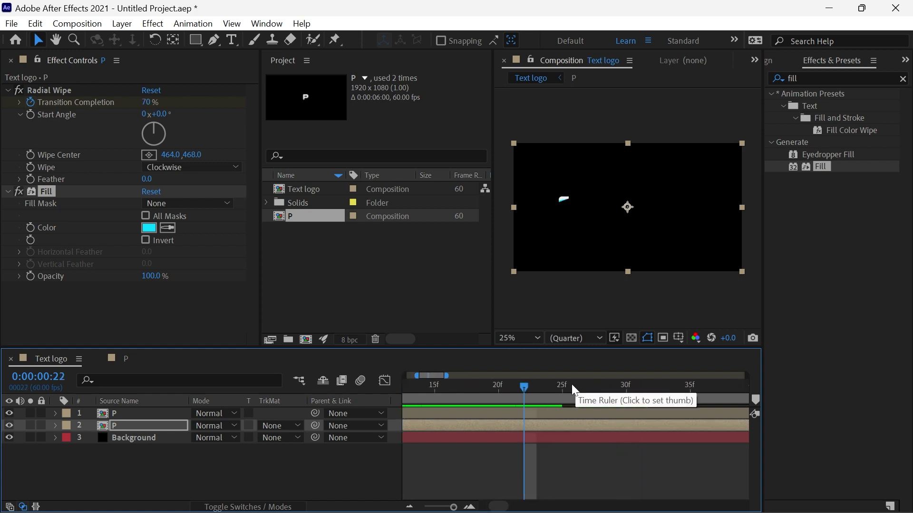
{"action": "key", "text": "minus"}
{"action": "key", "text": "minus"}
{"action": "key", "text": "minus"}
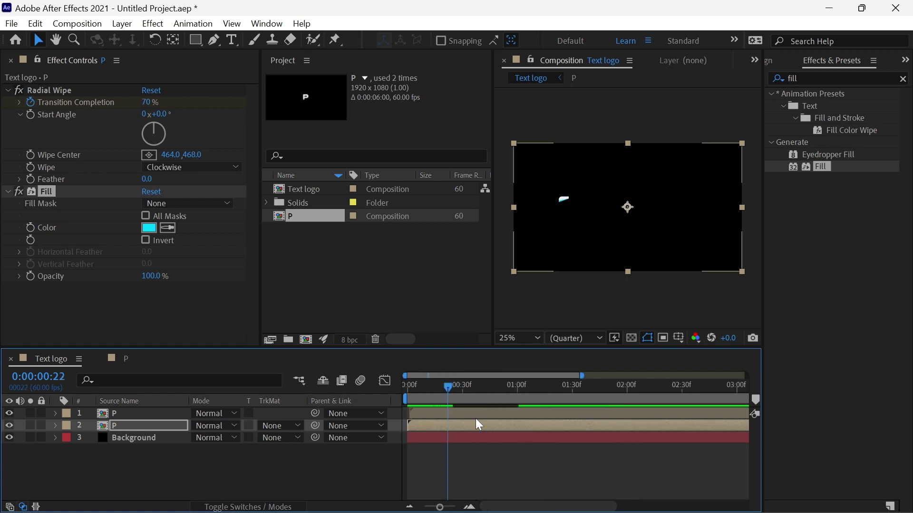
- Shift the top white P layer forward in time to start at about frame 4
{"action": "key", "text": "equal"}
{"action": "key", "text": "equal"}
{"action": "key", "text": "equal"}
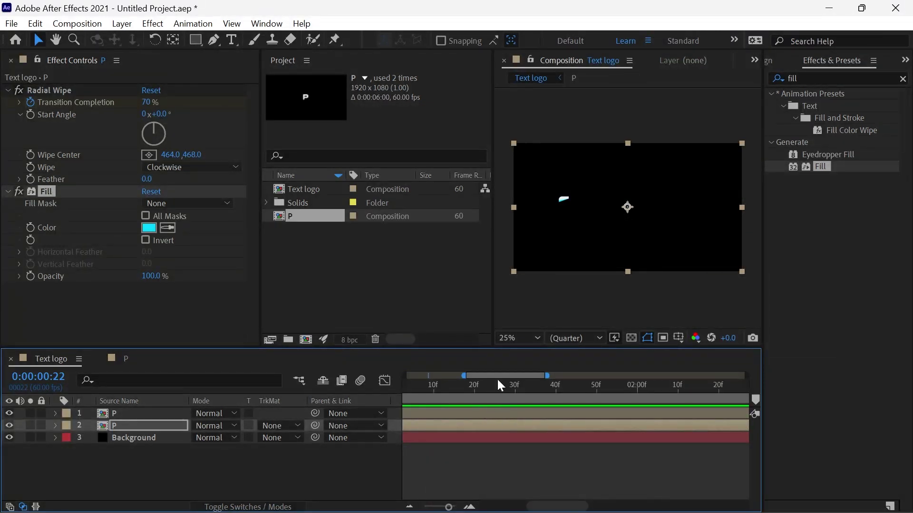
{"action": "left_click_drag", "start_coordinate": [497, 377], "coordinate": [427, 372]}
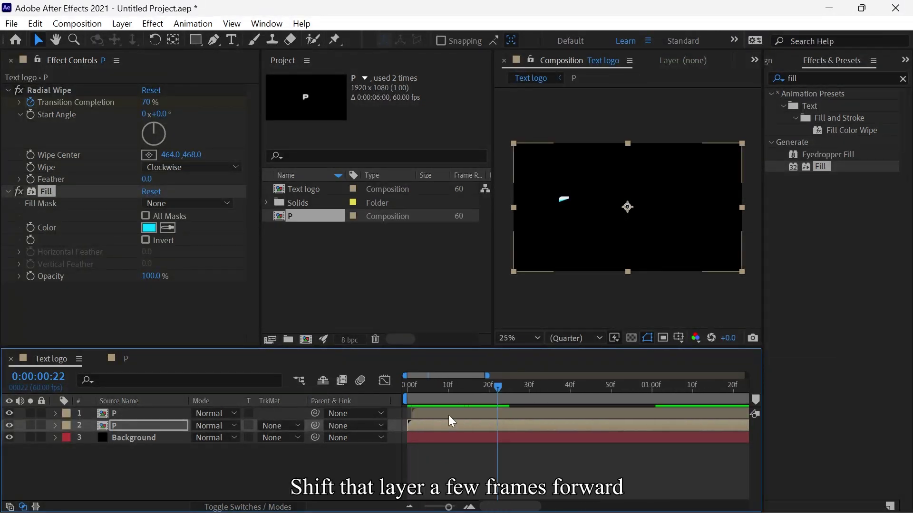
{"action": "left_click_drag", "start_coordinate": [449, 415], "coordinate": [460, 410]}
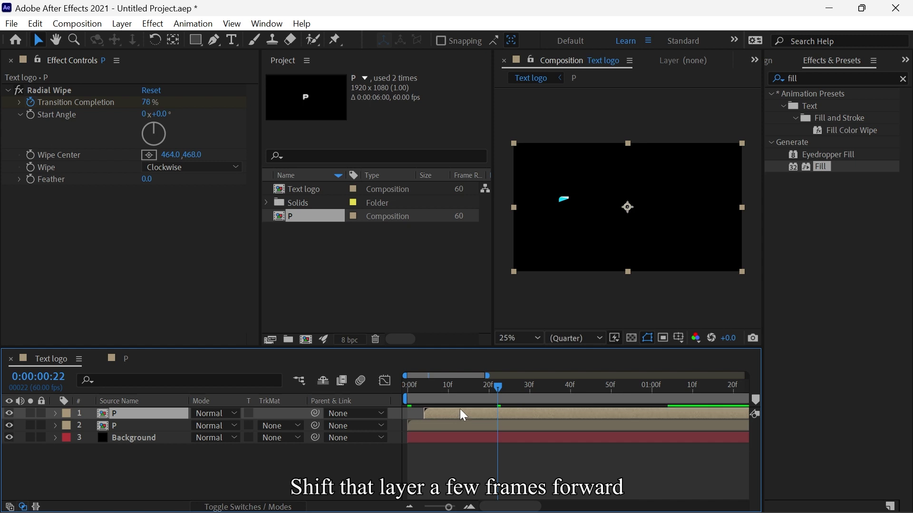
- Play back the offset cyan and white P wipe from the start of the composition
{"action": "scroll", "coordinate": [460, 409], "scroll_direction": "down", "scroll_amount": 4}
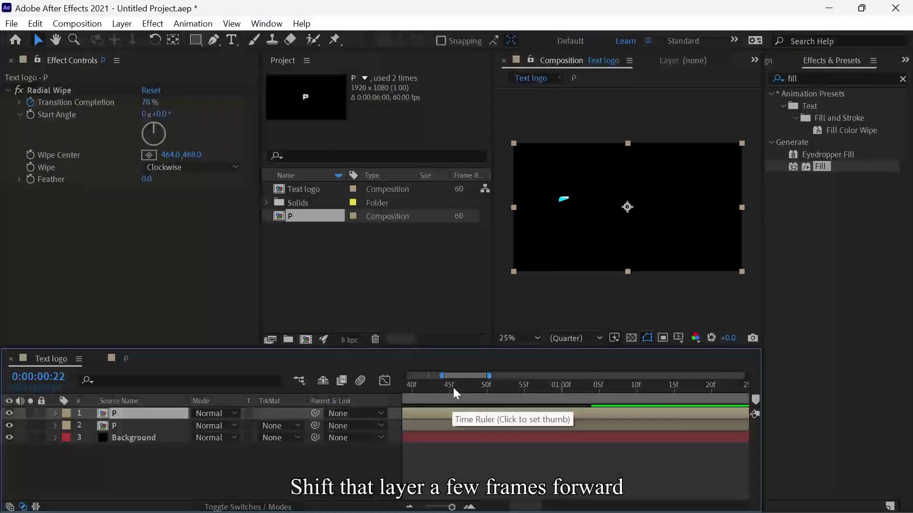
{"action": "scroll", "coordinate": [456, 382], "scroll_direction": "up", "scroll_amount": 5}
{"action": "left_click", "coordinate": [406, 383]}
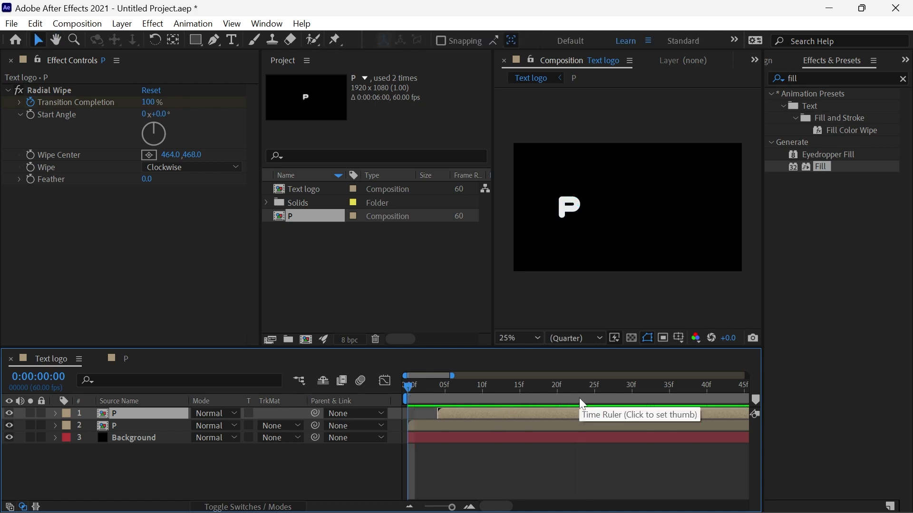
{"action": "key", "text": "space"}
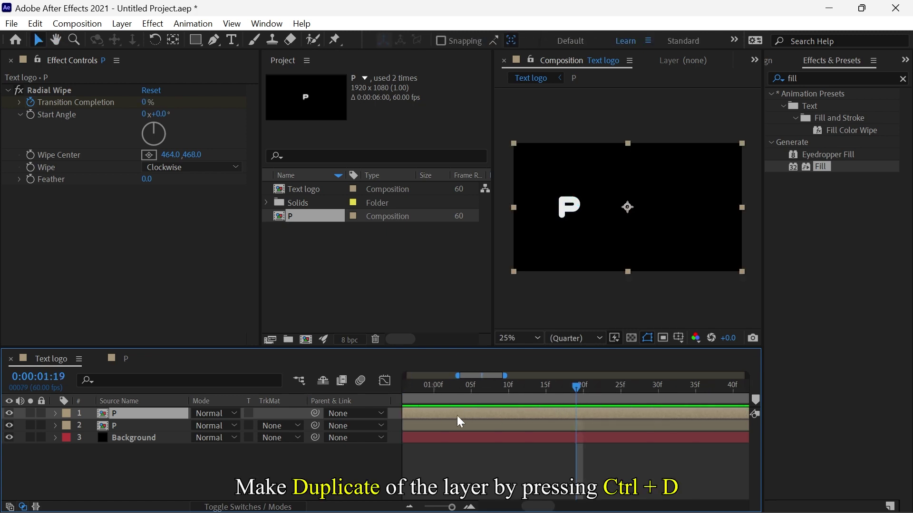
- Duplicate the top P layer and shift the upper copy forward to start at about frame 7
{"action": "key", "text": "ctrl+d"}
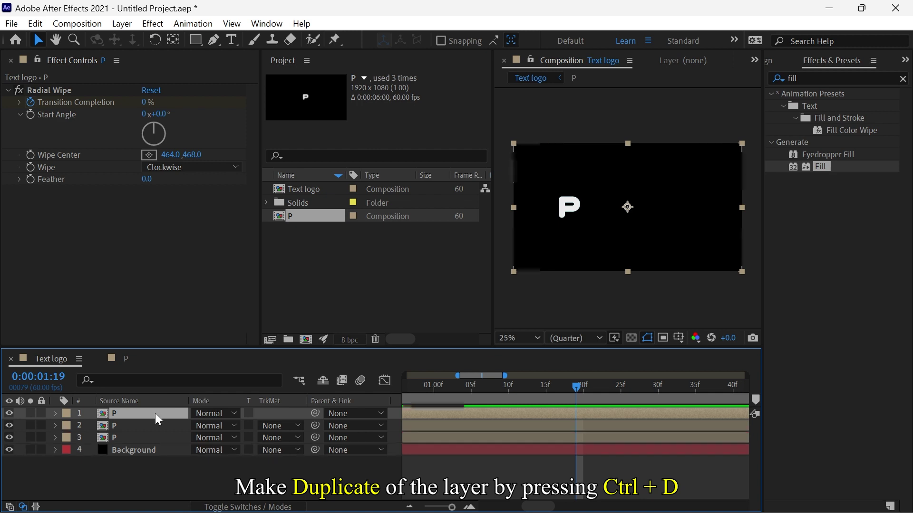
{"action": "left_click_drag", "start_coordinate": [474, 376], "coordinate": [387, 366]}
{"action": "left_click_drag", "start_coordinate": [454, 412], "coordinate": [477, 414]}
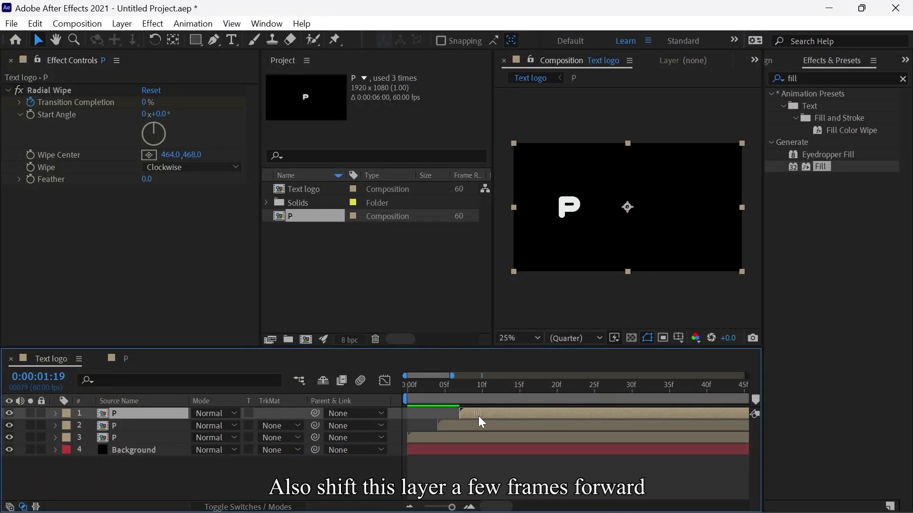
- Try red FF0C00 as the Fill color of the lowest P layer, scrub through the wipe, and undo the color change
{"action": "left_click", "coordinate": [164, 432]}
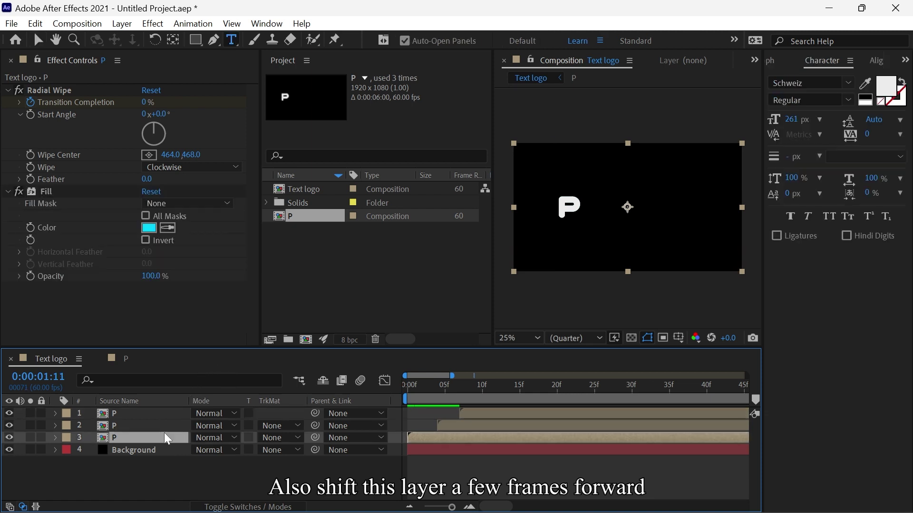
{"action": "left_click_drag", "start_coordinate": [405, 384], "coordinate": [640, 405]}
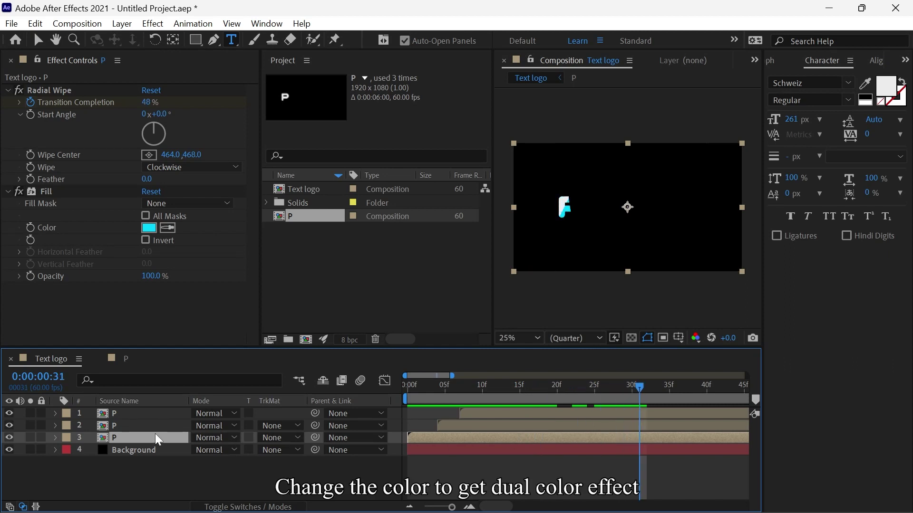
{"action": "left_click", "coordinate": [148, 228]}
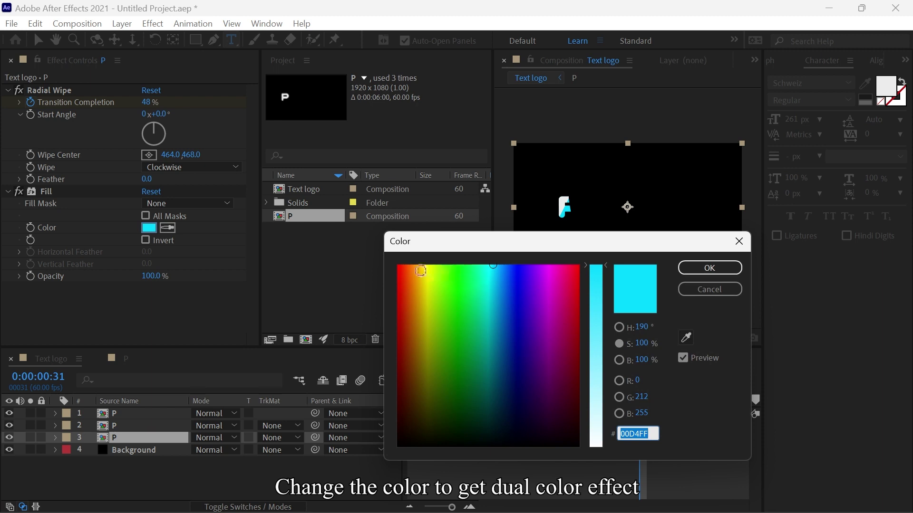
{"action": "left_click", "coordinate": [408, 258]}
{"action": "left_click_drag", "start_coordinate": [408, 258], "coordinate": [398, 250]}
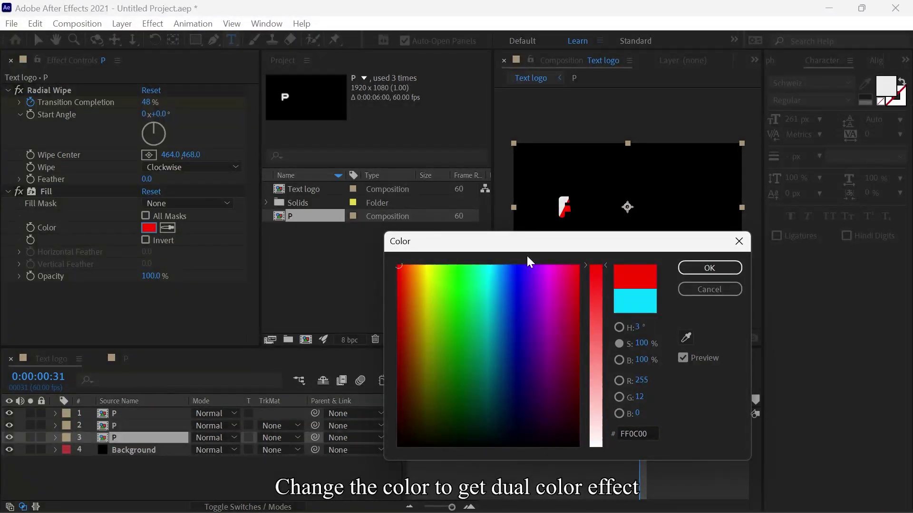
{"action": "left_click", "coordinate": [683, 264]}
{"action": "left_click_drag", "start_coordinate": [422, 382], "coordinate": [609, 381]}
{"action": "key", "text": "ctrl+z"}
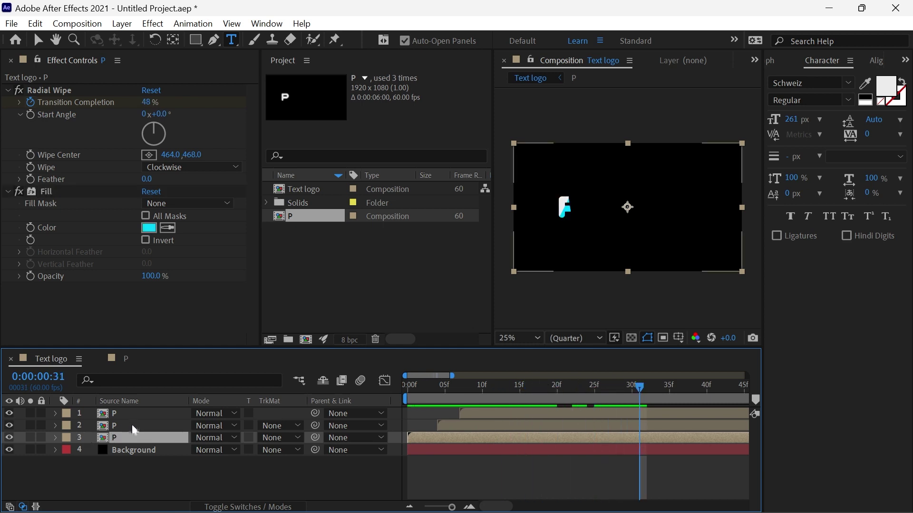
- Hide and show the middle P layer again to check its part in the wipe
{"action": "left_click", "coordinate": [132, 426]}
{"action": "left_click", "coordinate": [9, 426]}
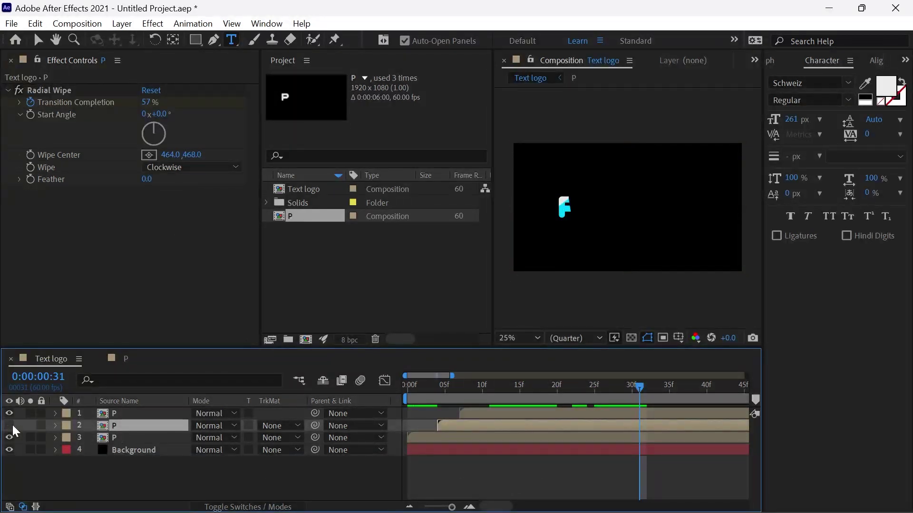
{"action": "left_click", "coordinate": [10, 426]}
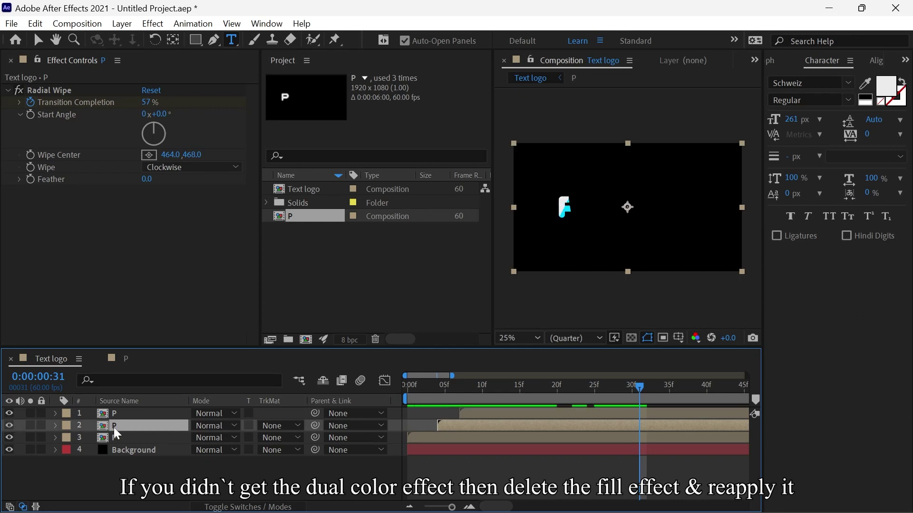
- Apply the Fill effect to the middle P layer
{"action": "left_click", "coordinate": [7, 90]}
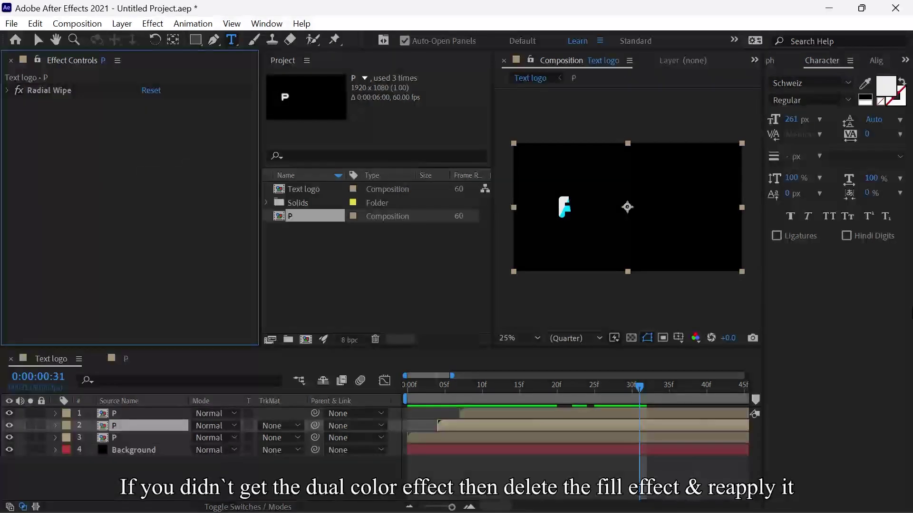
{"action": "left_click", "coordinate": [775, 62]}
{"action": "left_click", "coordinate": [905, 60]}
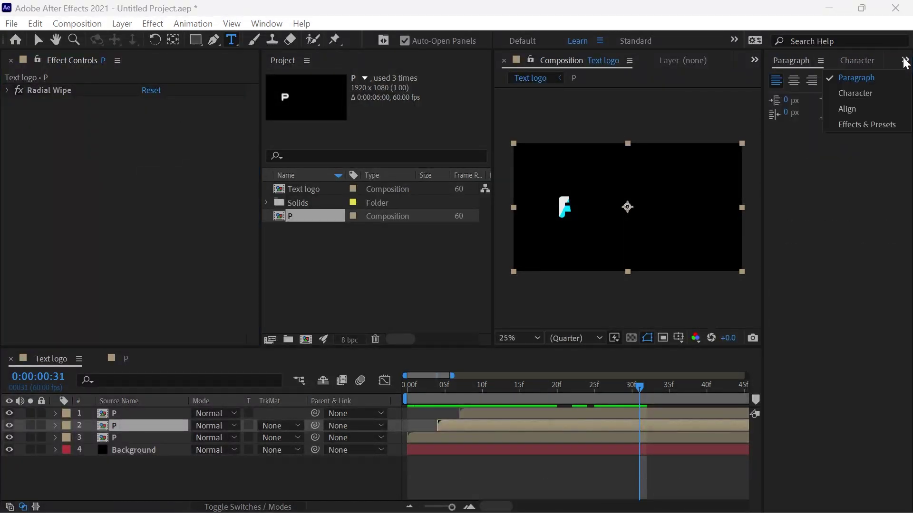
{"action": "left_click", "coordinate": [879, 128]}
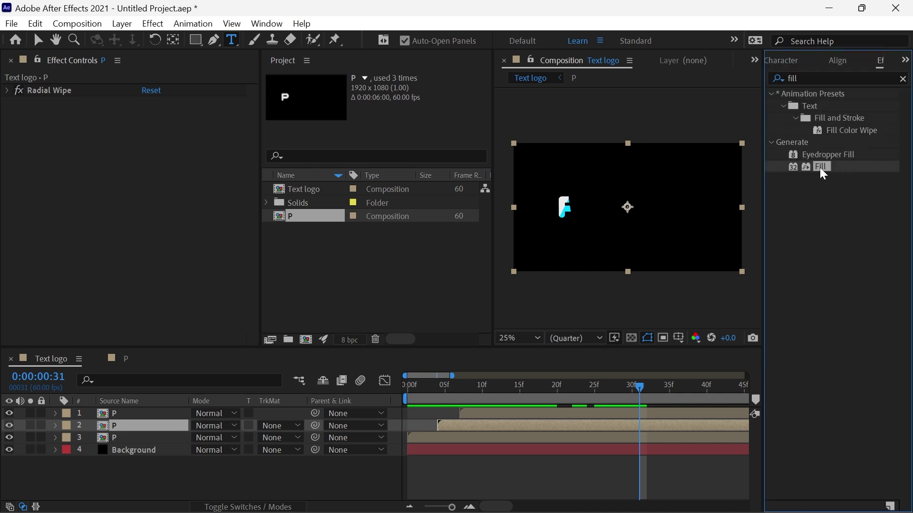
{"action": "left_click_drag", "start_coordinate": [823, 173], "coordinate": [443, 435]}
{"action": "key", "text": "v"}
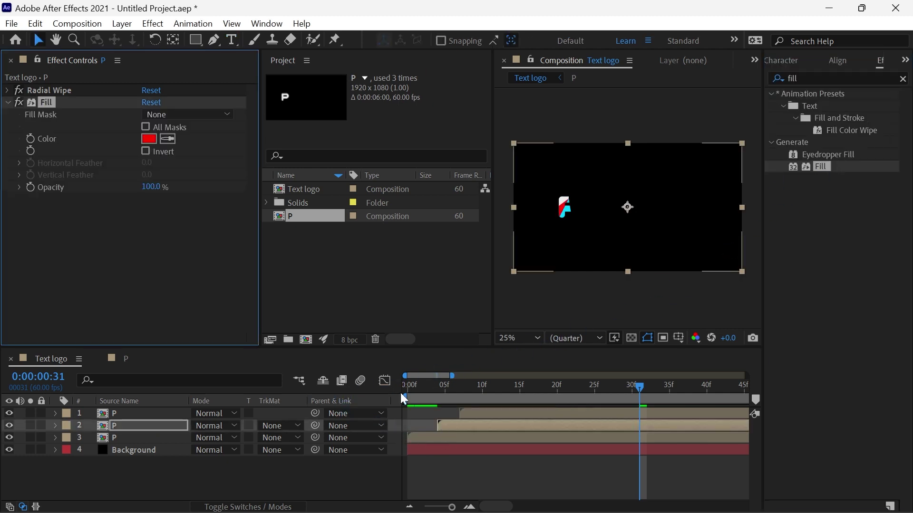
- Set the Fill color of the middle P layer to a slightly lighter red, about FF220F
{"action": "left_click", "coordinate": [149, 138]}
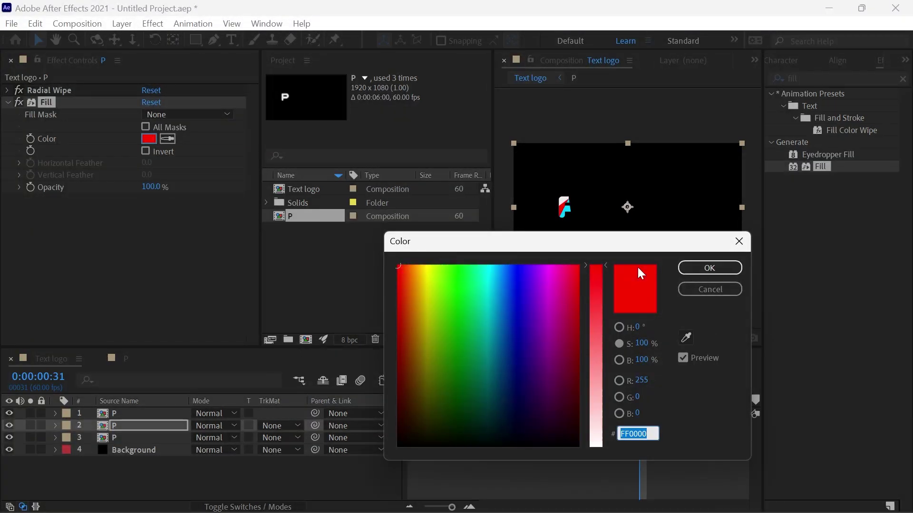
{"action": "mouse_move", "coordinate": [592, 291]}
{"action": "left_mouse_down"}
{"action": "mouse_move", "coordinate": [597, 316]}
{"action": "mouse_move", "coordinate": [596, 275]}
{"action": "left_mouse_up"}
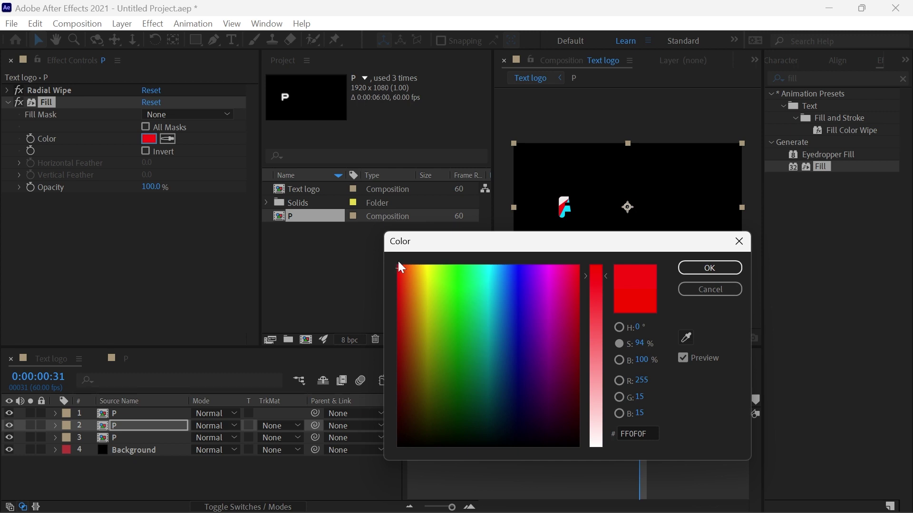
{"action": "left_click_drag", "start_coordinate": [397, 261], "coordinate": [399, 260]}
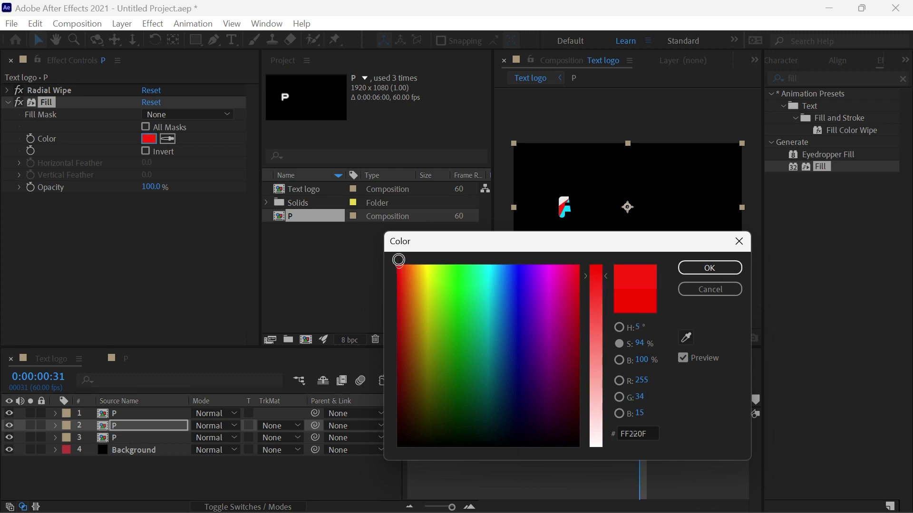
{"action": "left_click", "coordinate": [709, 267]}
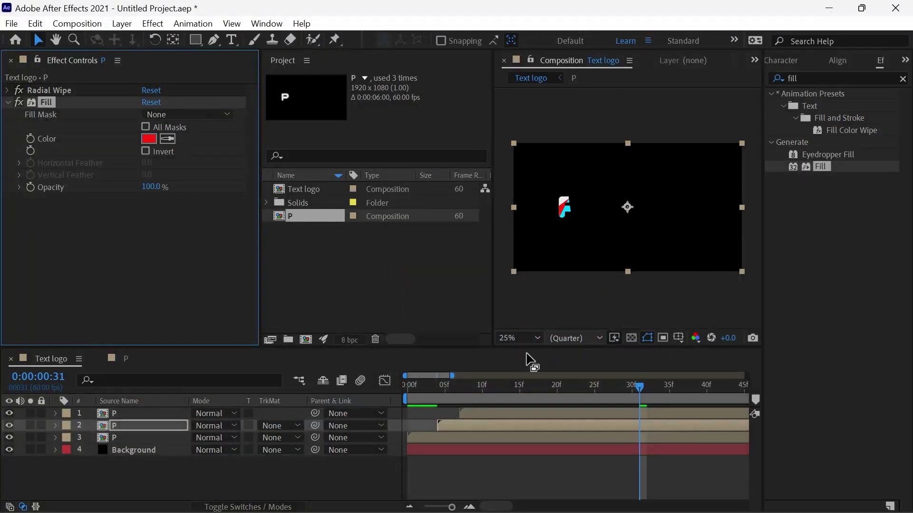
- Scrub through the first 44 frames to examine how the red, cyan and white P layers follow each other
{"action": "left_click_drag", "start_coordinate": [414, 385], "coordinate": [740, 395]}
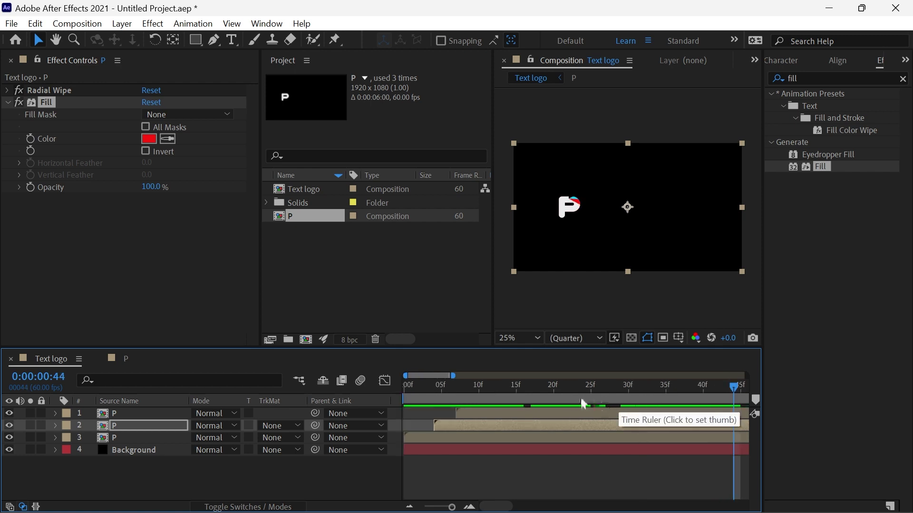
{"action": "left_click", "coordinate": [172, 425]}
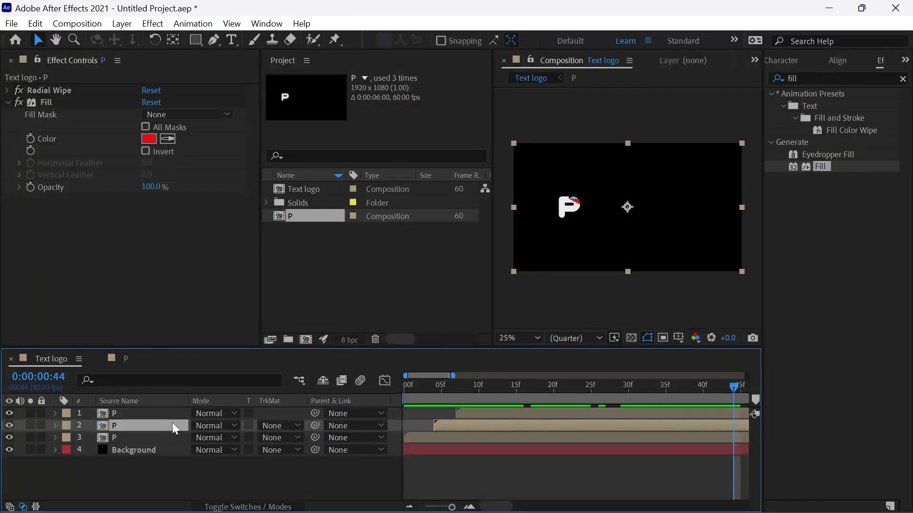
{"action": "key", "text": "e"}
{"action": "key", "text": "e"}
{"action": "scroll", "coordinate": [514, 395], "scroll_direction": "down", "scroll_amount": 3}
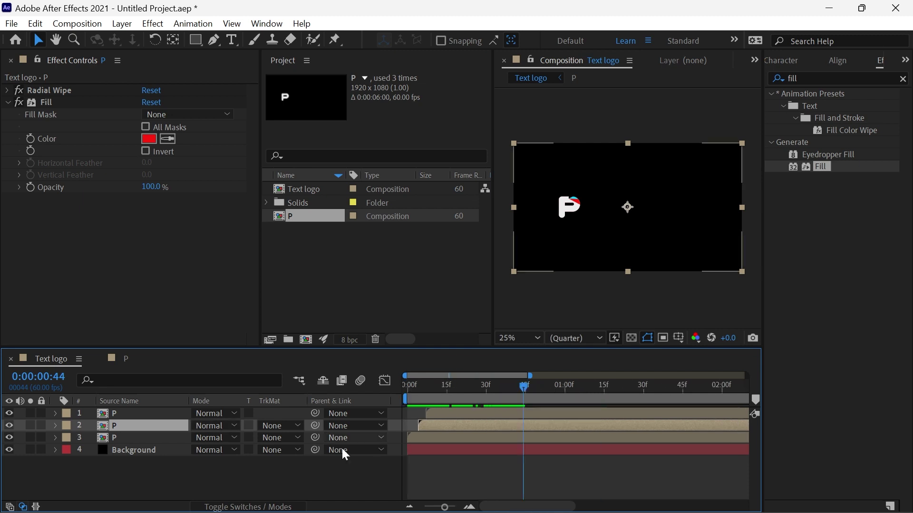
- Duplicate the lowest, cyan P layer and delete the Fill and Radial Wipe effects from the upper copy
{"action": "left_click", "coordinate": [150, 438]}
{"action": "key", "text": "ctrl+d"}
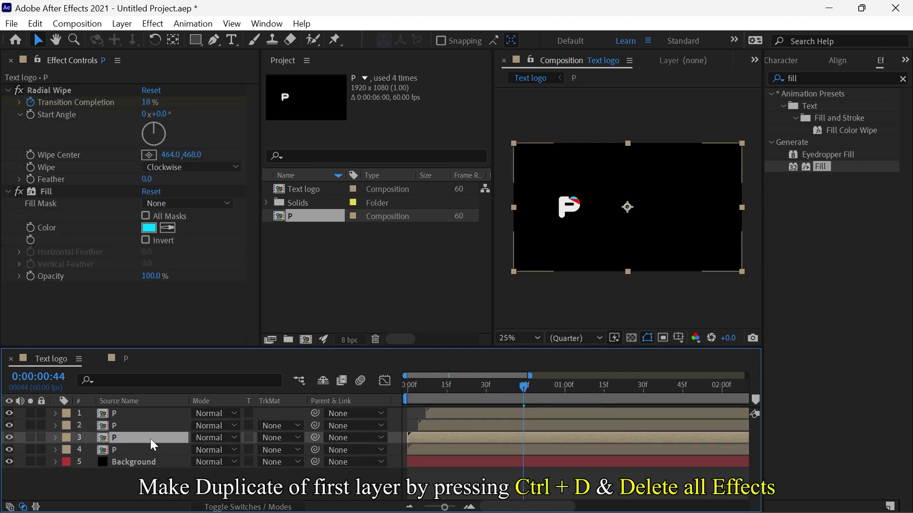
{"action": "left_click", "coordinate": [90, 189]}
{"action": "key", "text": "Delete"}
{"action": "left_click_drag", "start_coordinate": [42, 90], "coordinate": [46, 97]}
{"action": "key", "text": "Delete"}
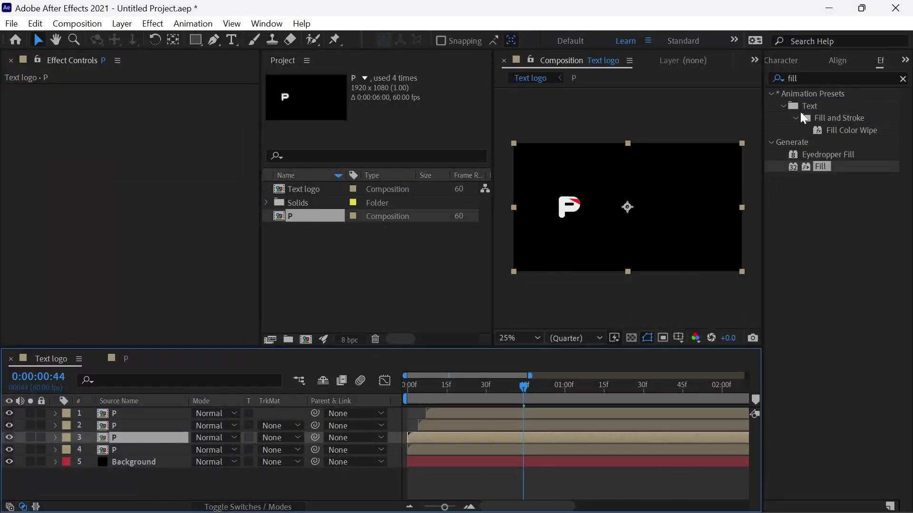
- Find the Vegas effect and apply it to the new effect-free P layer
{"action": "left_click", "coordinate": [798, 78]}
{"action": "type", "text": "veg"}
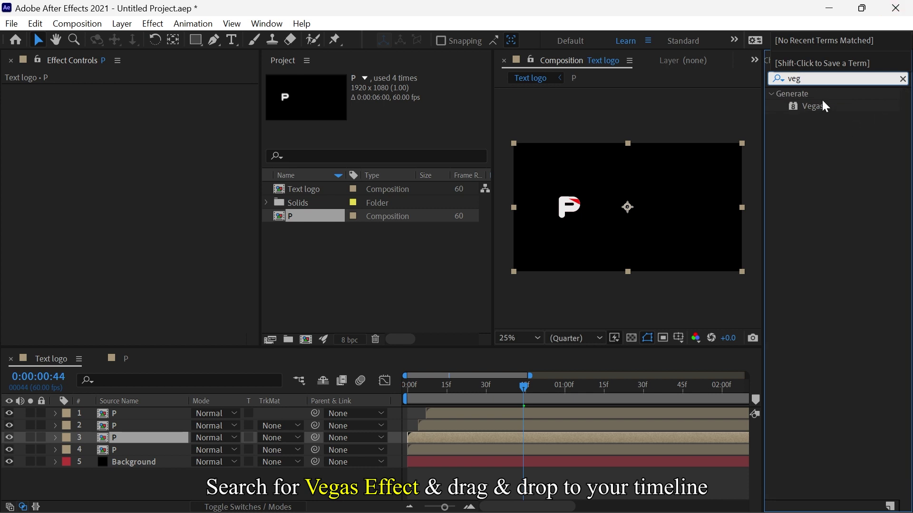
{"action": "left_click", "coordinate": [826, 109]}
{"action": "left_click_drag", "start_coordinate": [826, 109], "coordinate": [489, 434]}
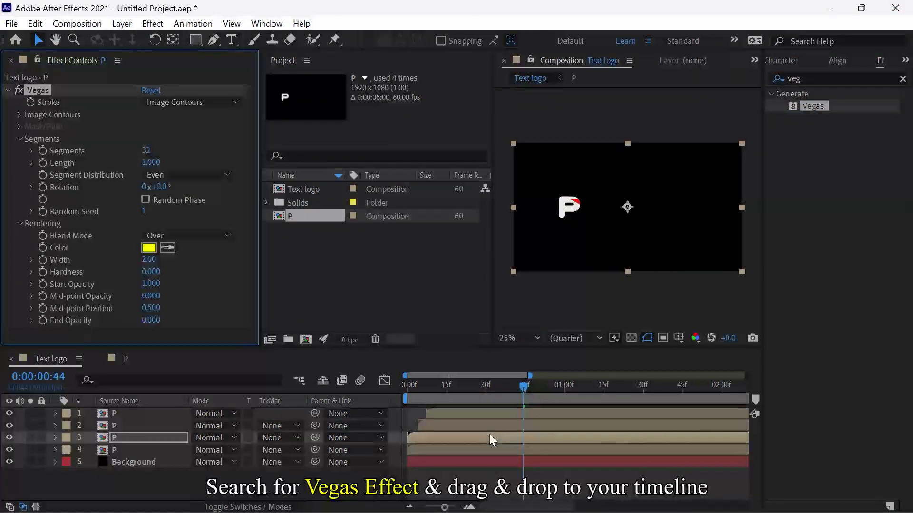
- Set the Vegas effect's Blend Mode to Transparent, Segments to 1 and Hardness to 0.5
{"action": "left_click", "coordinate": [213, 237]}
{"action": "left_click", "coordinate": [205, 249]}
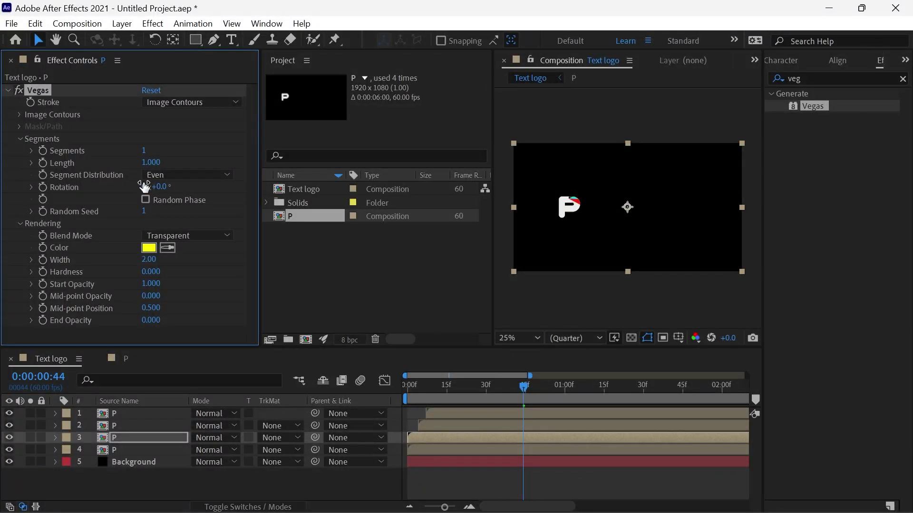
{"action": "left_click", "coordinate": [151, 272]}
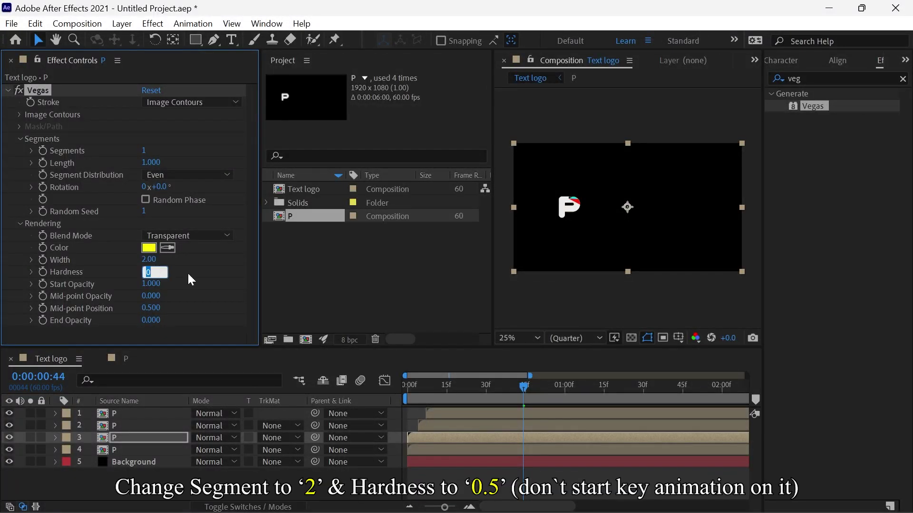
{"action": "left_click", "coordinate": [194, 273]}
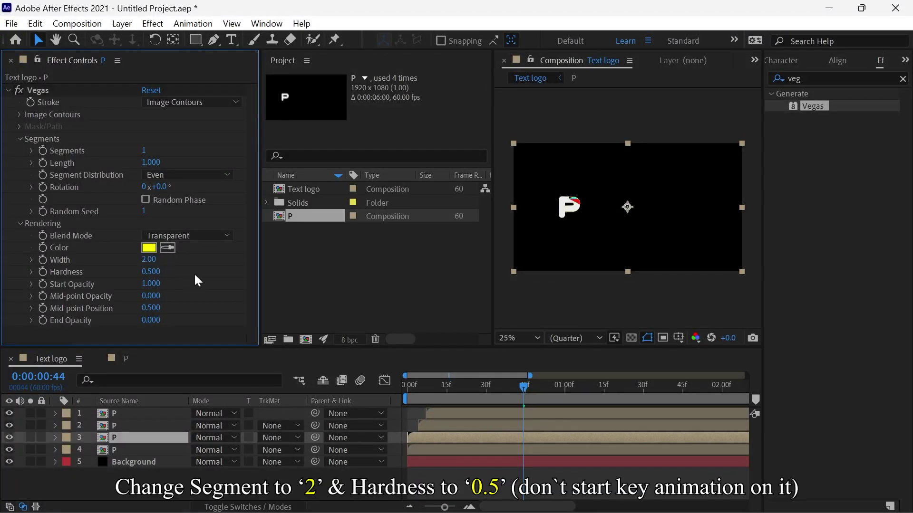
- Start keyframing the Vegas effect's Length and Rotation at frame 0, with Length set to 0
{"action": "left_click_drag", "start_coordinate": [425, 386], "coordinate": [404, 381]}
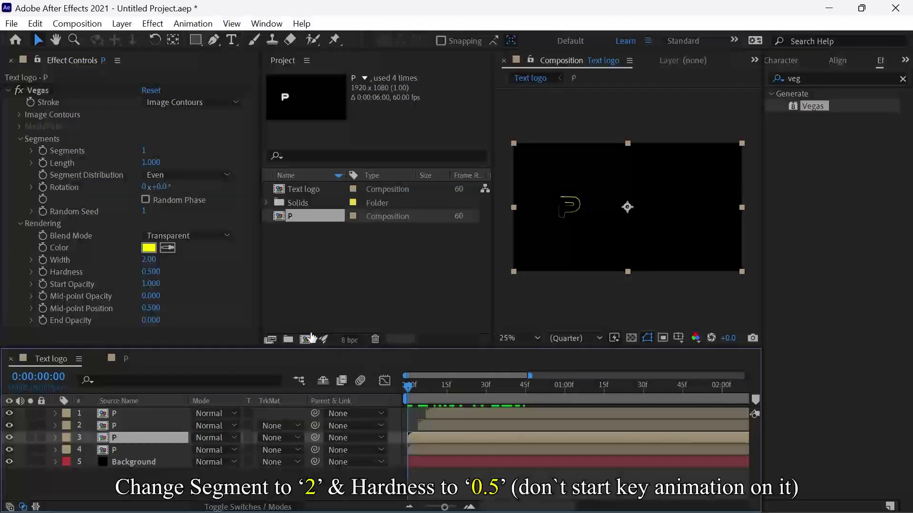
{"action": "left_click", "coordinate": [43, 163]}
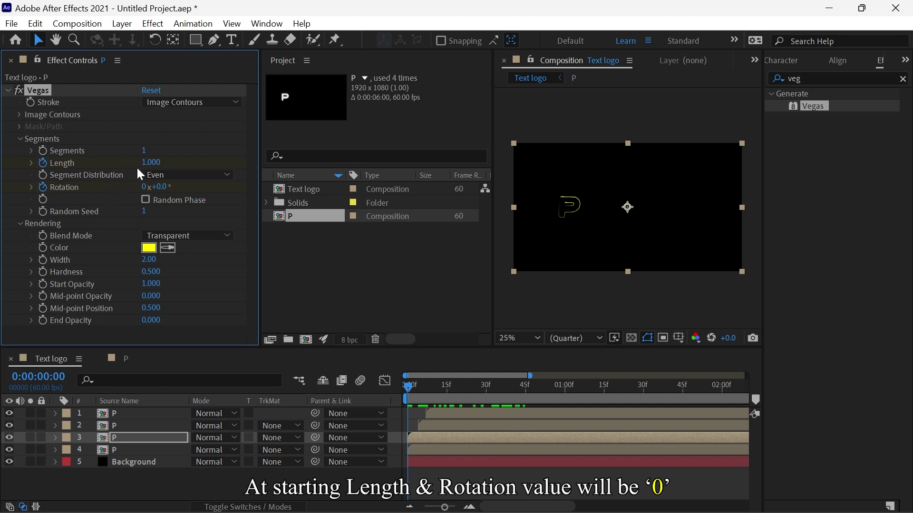
{"action": "left_click_drag", "start_coordinate": [137, 163], "coordinate": [103, 159]}
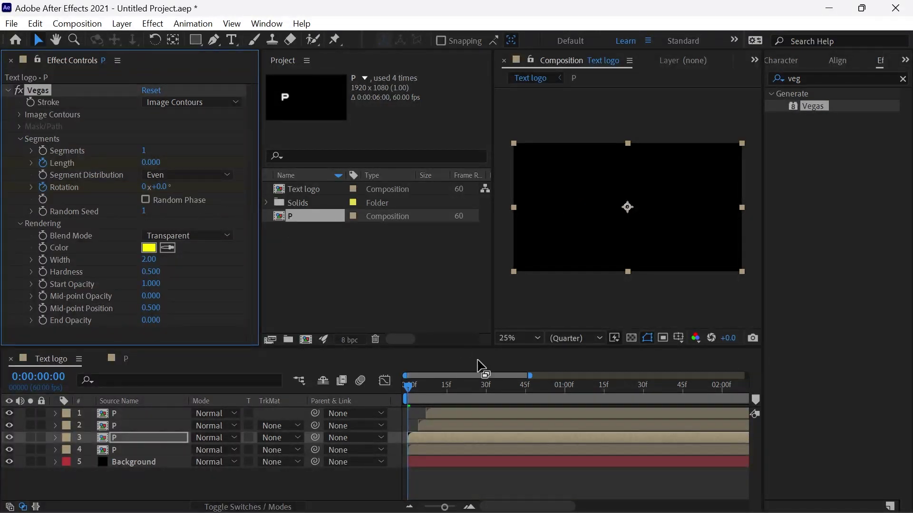
- At the 1-second mark, set the Vegas Length to 0.7 and Rotation to 1 full turn
{"action": "left_click_drag", "start_coordinate": [535, 375], "coordinate": [555, 376]}
{"action": "left_click", "coordinate": [537, 387]}
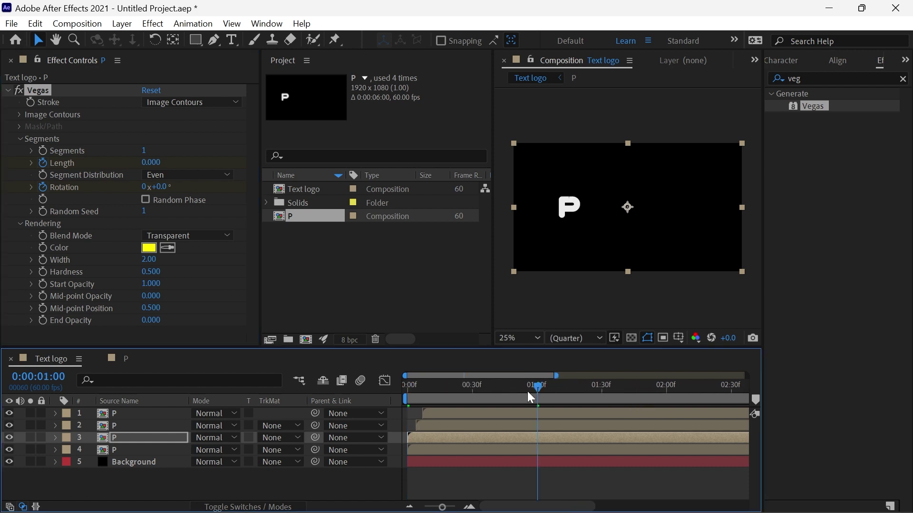
{"action": "left_click", "coordinate": [150, 162]}
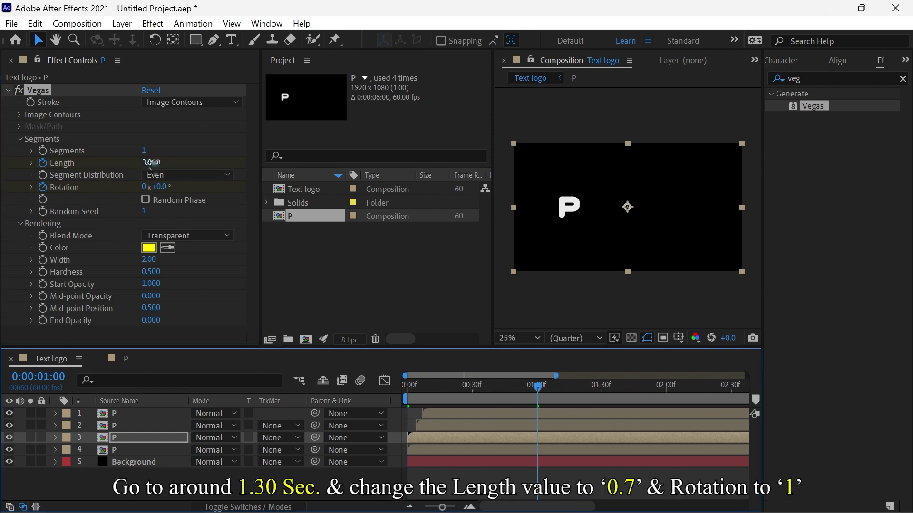
{"action": "type", "text": "0.7"}
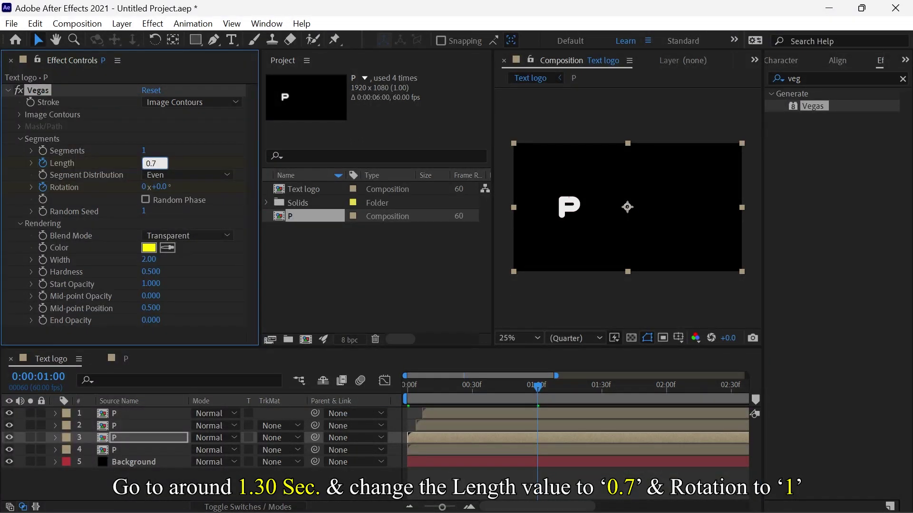
{"action": "key", "text": "Return"}
{"action": "left_click", "coordinate": [145, 187]}
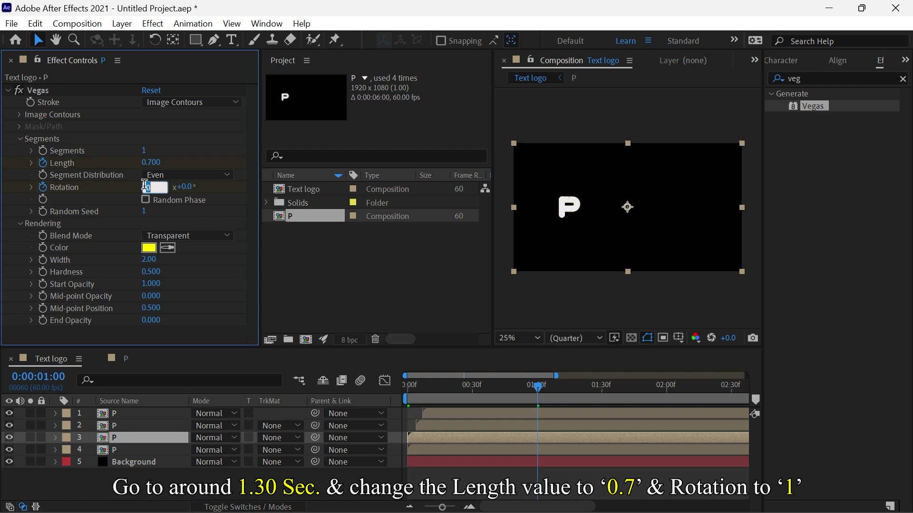
{"action": "type", "text": "1"}
{"action": "key", "text": "Return"}
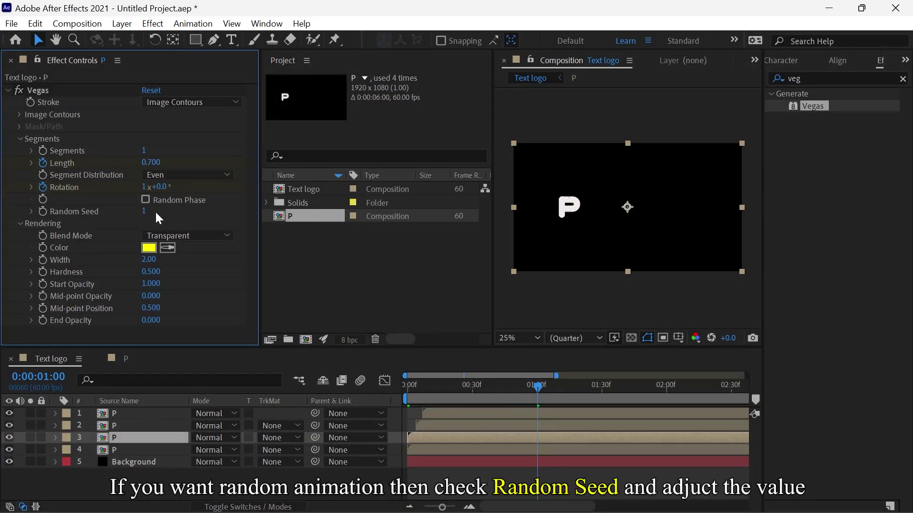
- Enable Random Phase with a Random Seed of 3 and preview the outline animation from the start
{"action": "left_click_drag", "start_coordinate": [146, 215], "coordinate": [152, 215]}
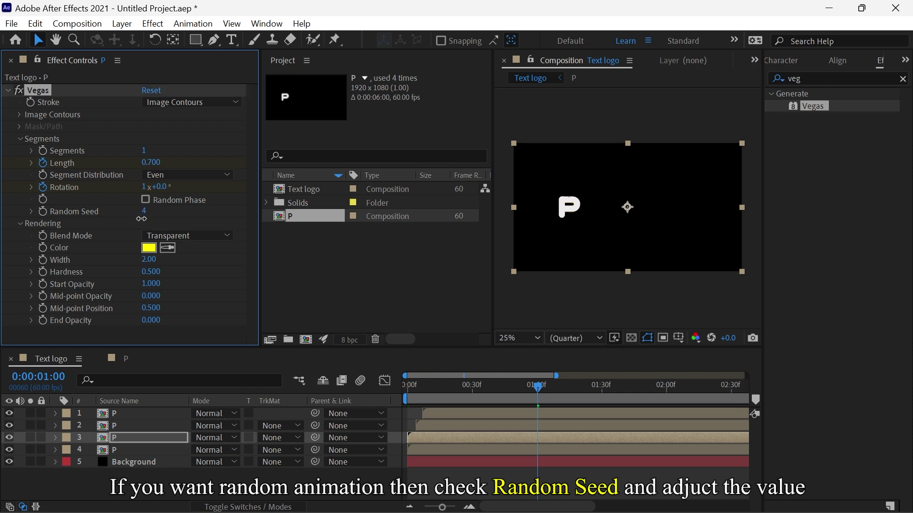
{"action": "left_click_drag", "start_coordinate": [140, 219], "coordinate": [140, 220]}
{"action": "left_click", "coordinate": [145, 201]}
{"action": "left_click", "coordinate": [410, 385]}
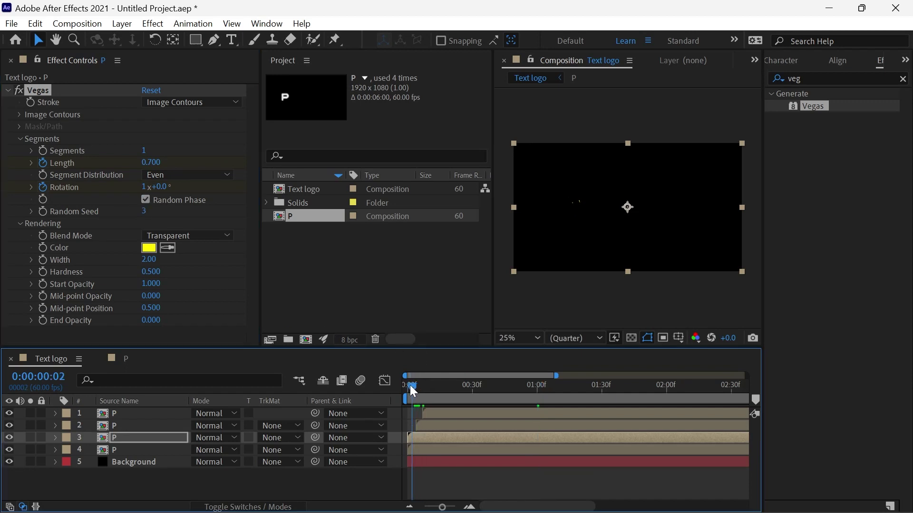
{"action": "left_click_drag", "start_coordinate": [410, 386], "coordinate": [399, 386]}
{"action": "key", "text": "space"}
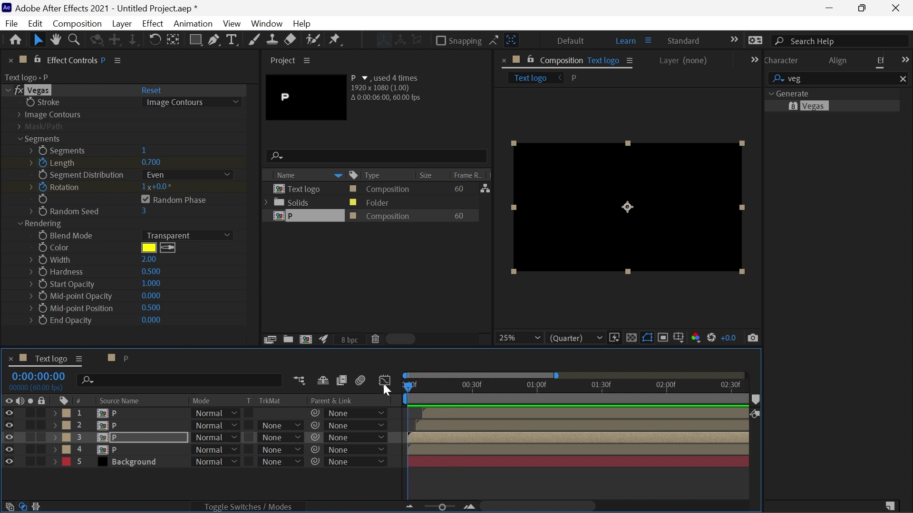
{"action": "key", "text": "space"}
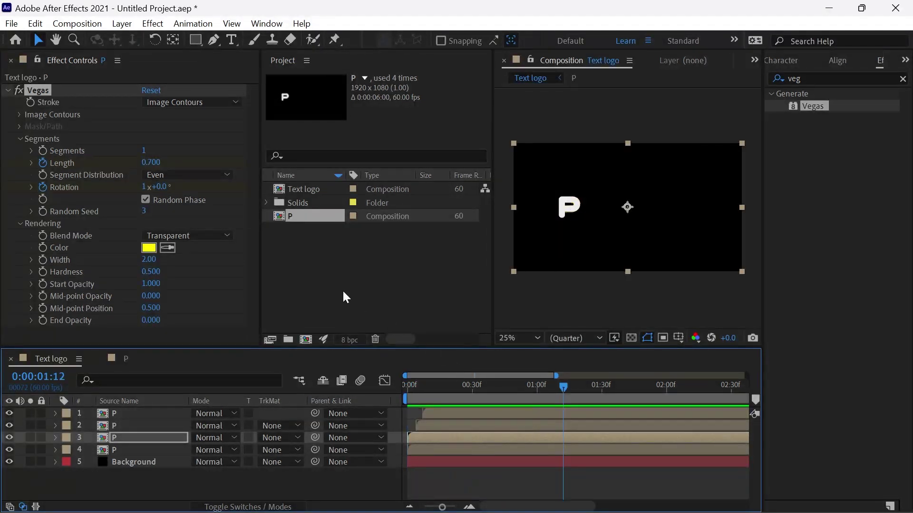
- Try Random Seed values of 4 and 9, previewing the outline animation from the start for each
{"action": "left_click_drag", "start_coordinate": [143, 211], "coordinate": [154, 217]}
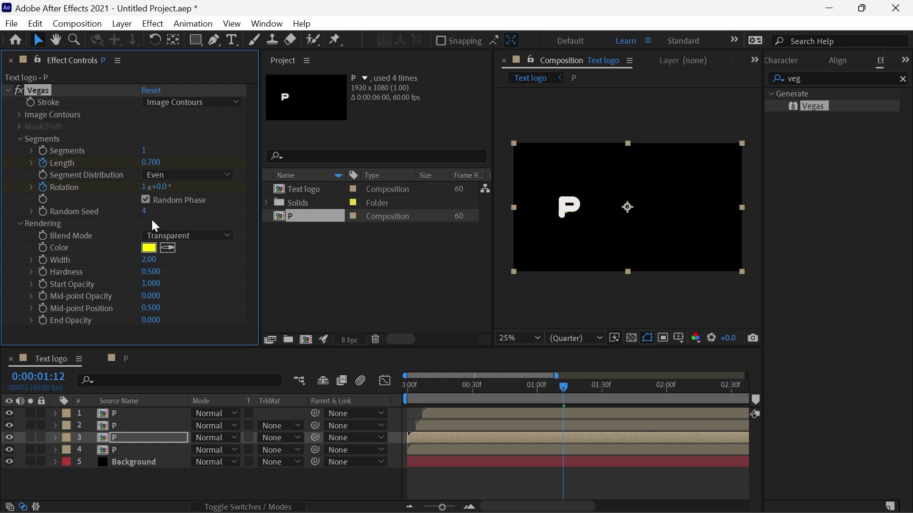
{"action": "left_click_drag", "start_coordinate": [424, 402], "coordinate": [392, 396]}
{"action": "key", "text": "space"}
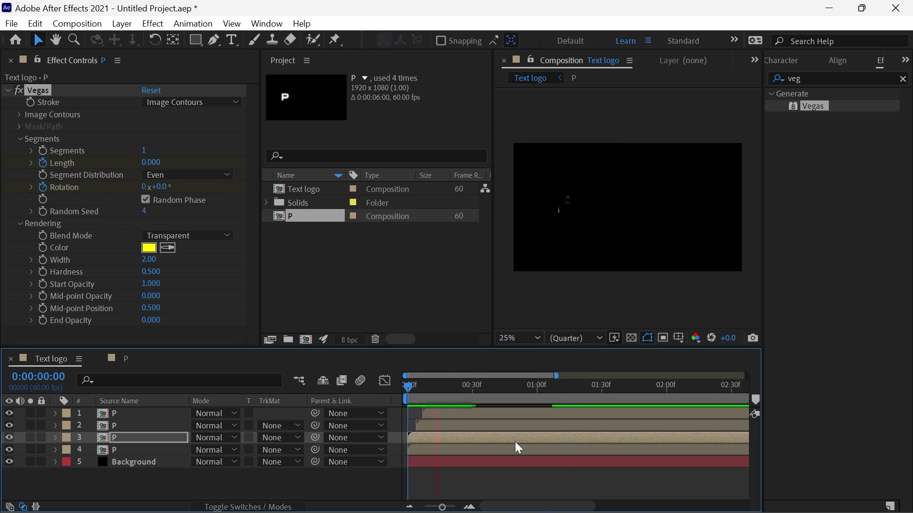
{"action": "left_click", "coordinate": [142, 211]}
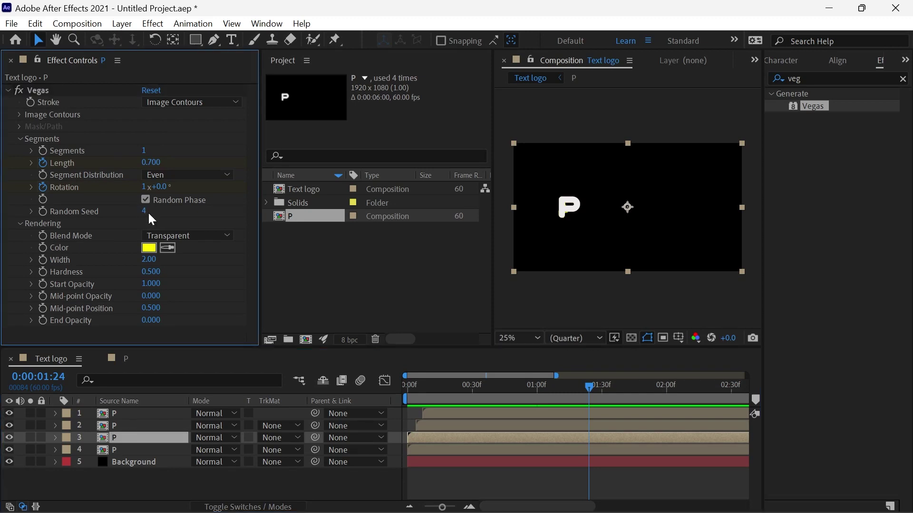
{"action": "left_click_drag", "start_coordinate": [151, 212], "coordinate": [148, 209]}
{"action": "left_click_drag", "start_coordinate": [422, 384], "coordinate": [390, 375]}
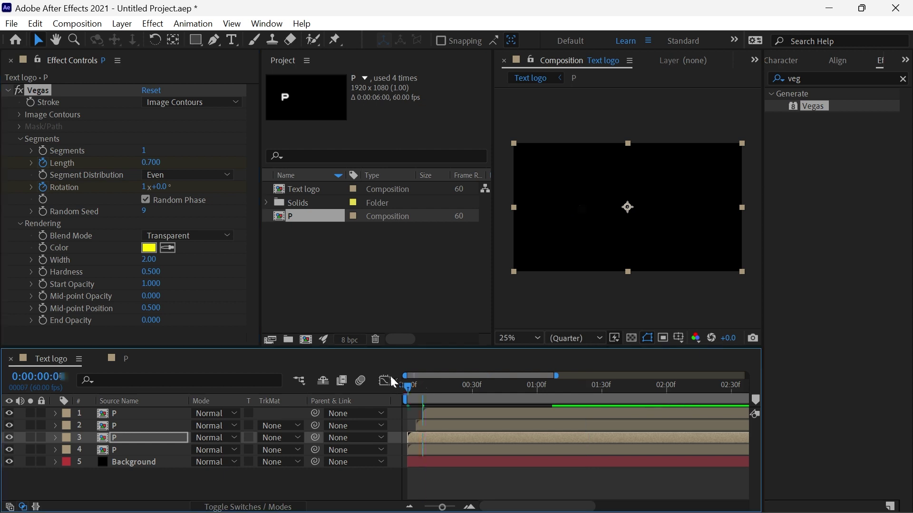
{"action": "key", "text": "space"}
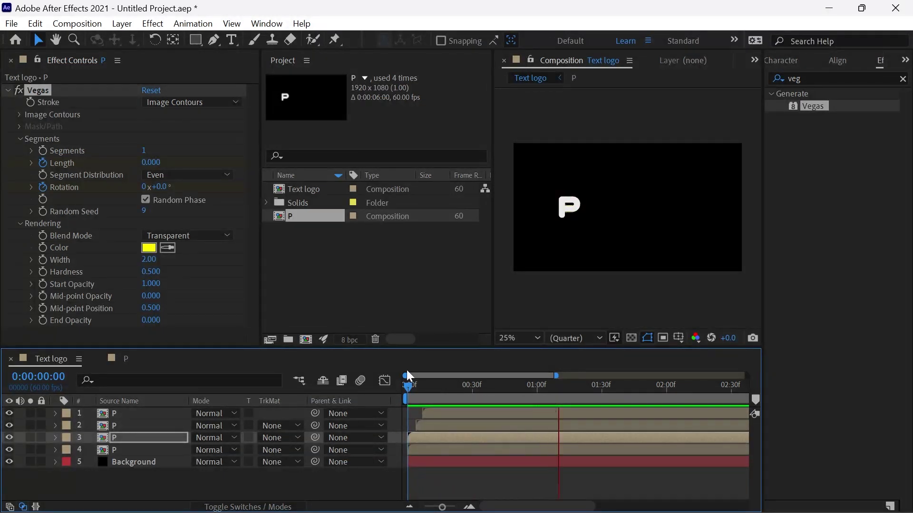
- Try Random Seed values of 5 and 6, playing the animation back after each change
{"action": "left_click", "coordinate": [144, 210]}
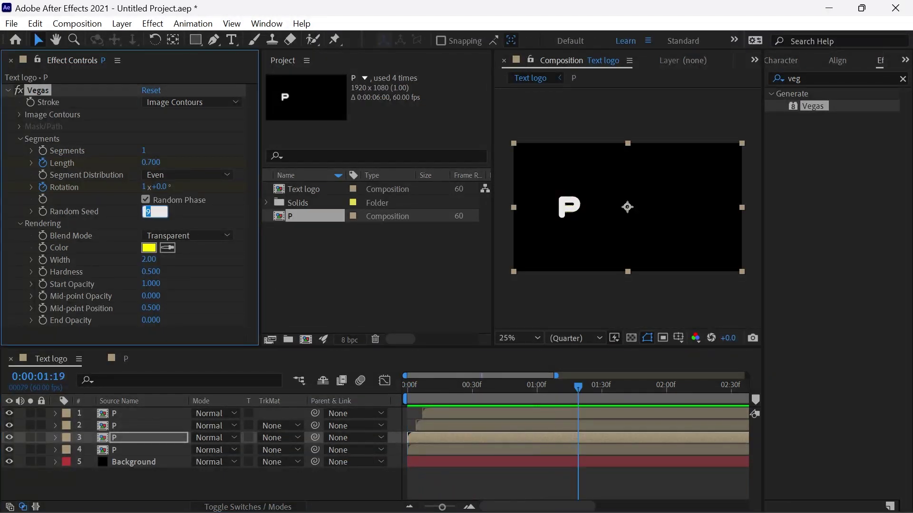
{"action": "type", "text": "5"}
{"action": "left_click_drag", "start_coordinate": [421, 383], "coordinate": [395, 384]}
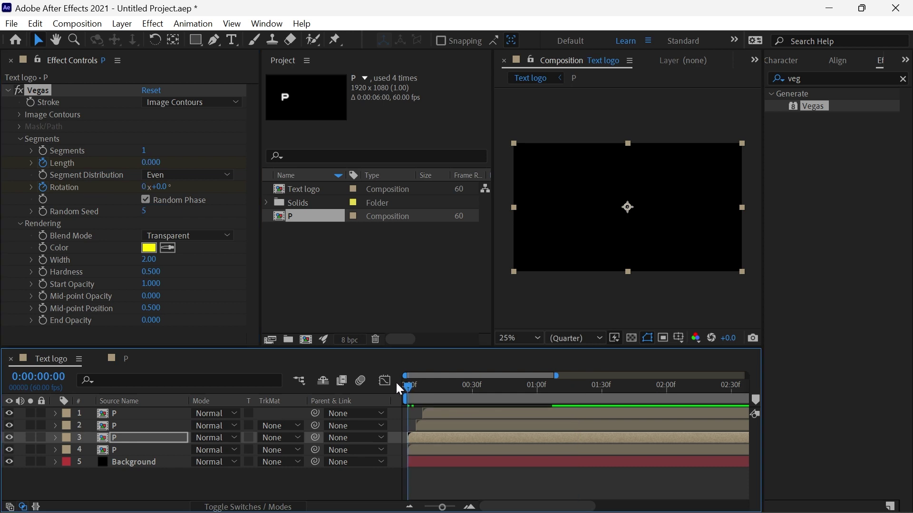
{"action": "key", "text": "space"}
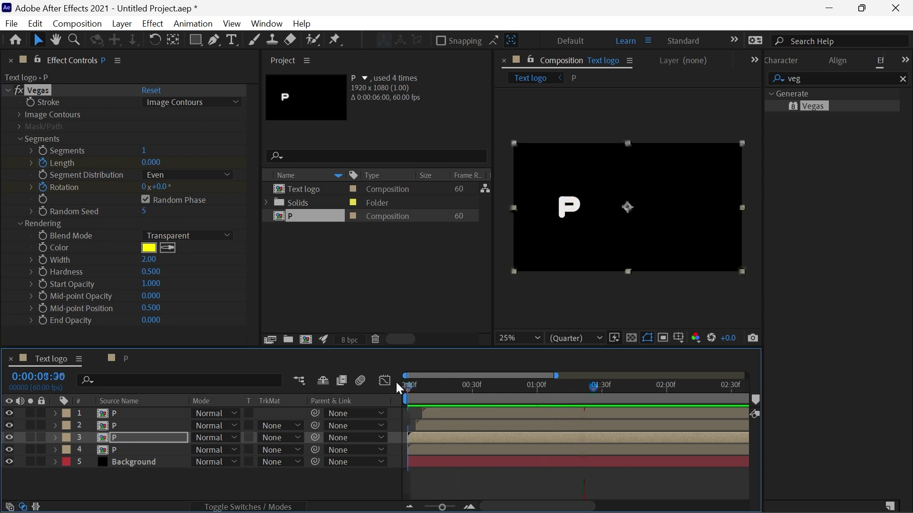
{"action": "left_click", "coordinate": [148, 212]}
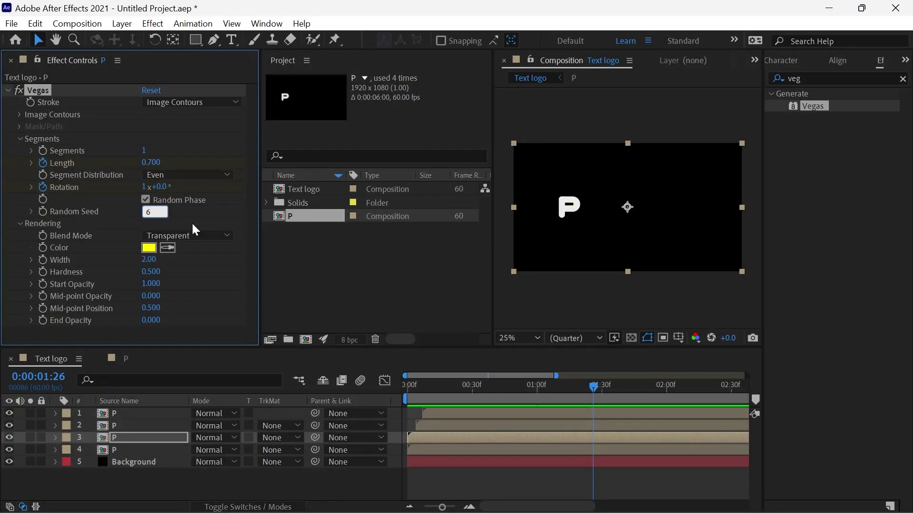
{"action": "left_click", "coordinate": [403, 388]}
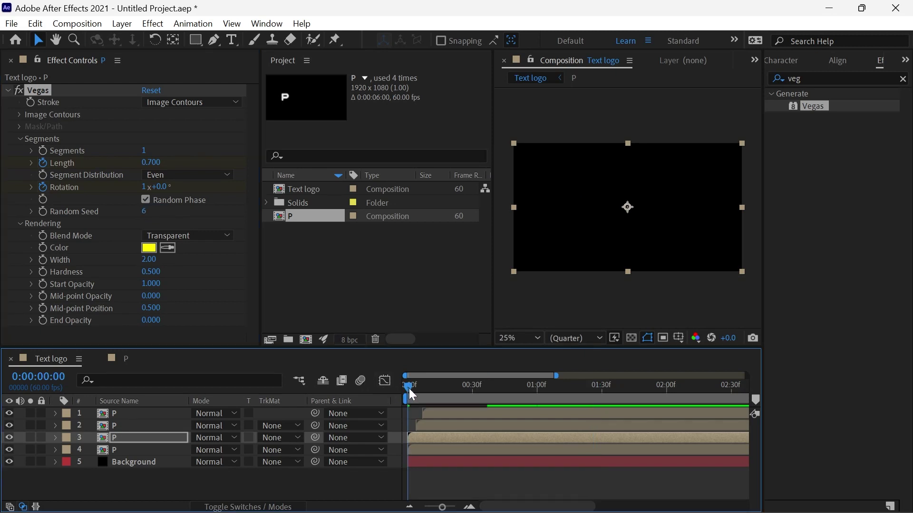
{"action": "left_click", "coordinate": [409, 389]}
{"action": "key", "text": "space"}
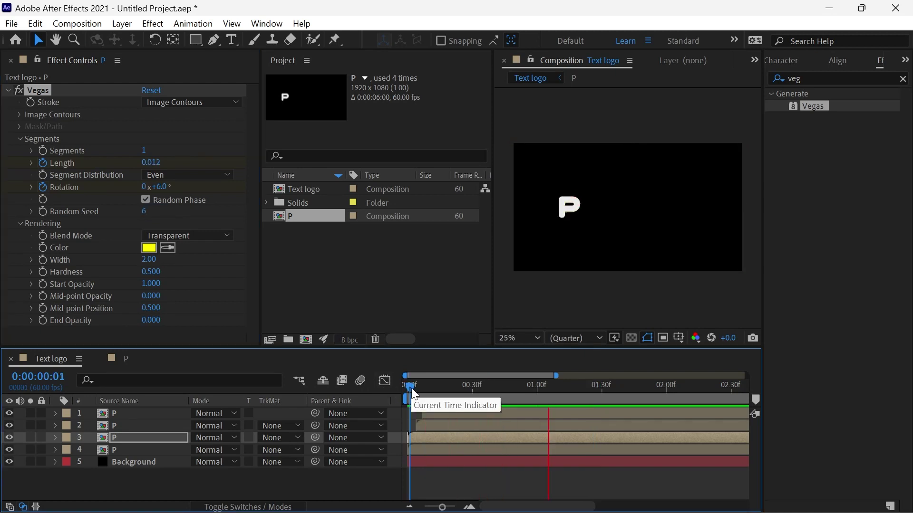
- Try a Random Seed of 8 and preview the animation from the first frame
{"action": "left_click_drag", "start_coordinate": [147, 214], "coordinate": [151, 214]}
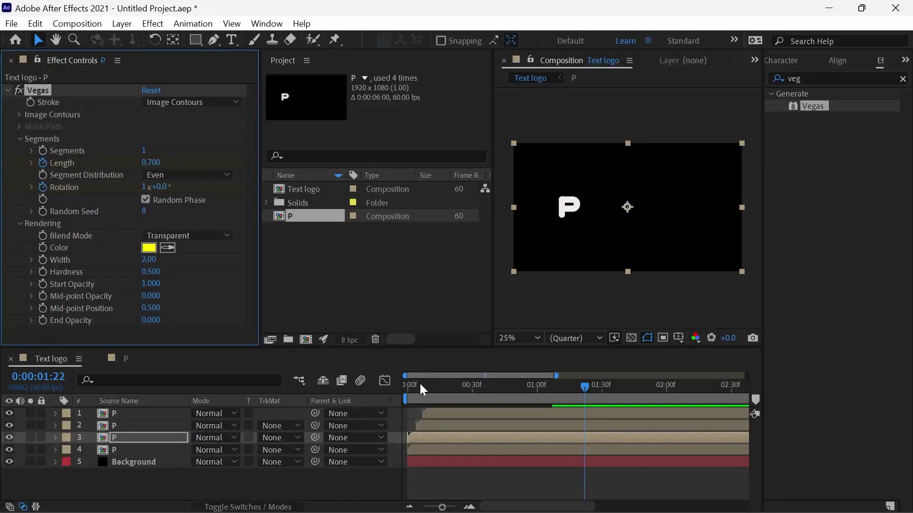
{"action": "left_click_drag", "start_coordinate": [420, 389], "coordinate": [368, 395]}
{"action": "key", "text": "space"}
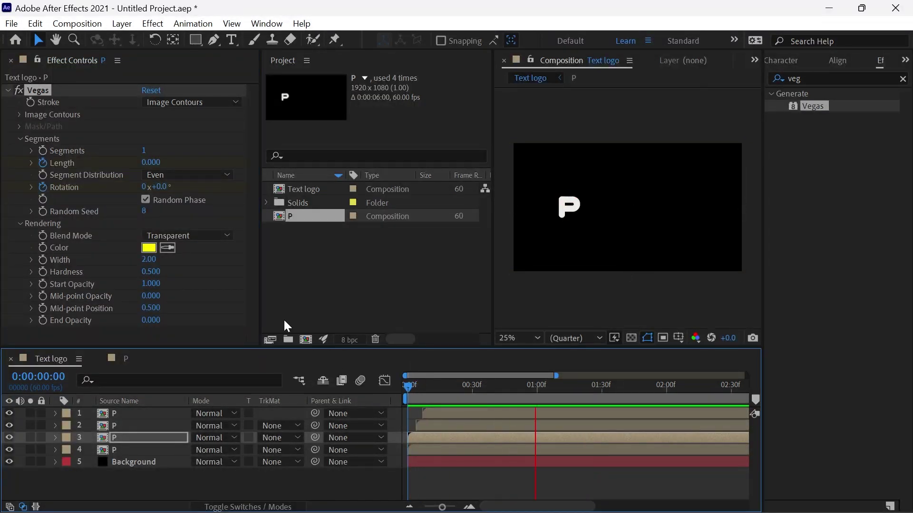
{"action": "key", "text": "space"}
- Set the Vegas Random Seed to 5 and preview the outline animation from the start
{"action": "left_click_drag", "start_coordinate": [144, 211], "coordinate": [135, 206]}
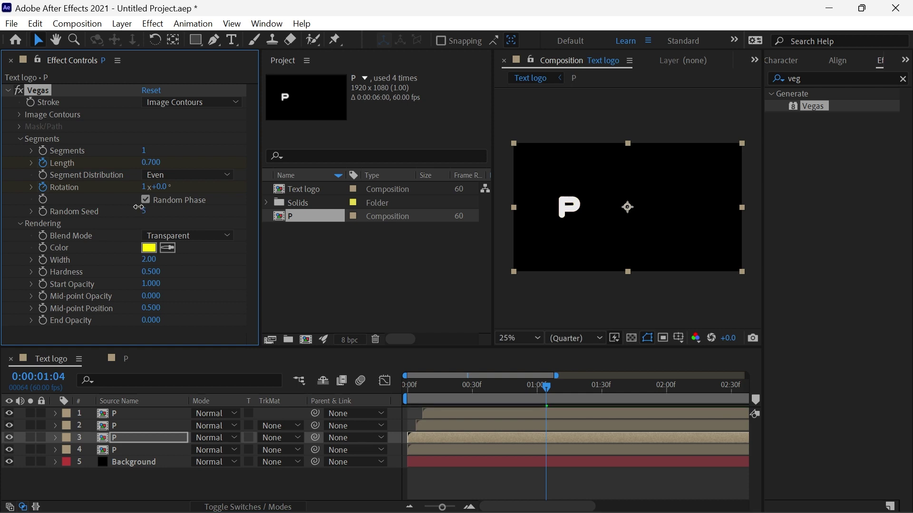
{"action": "key", "text": "space"}
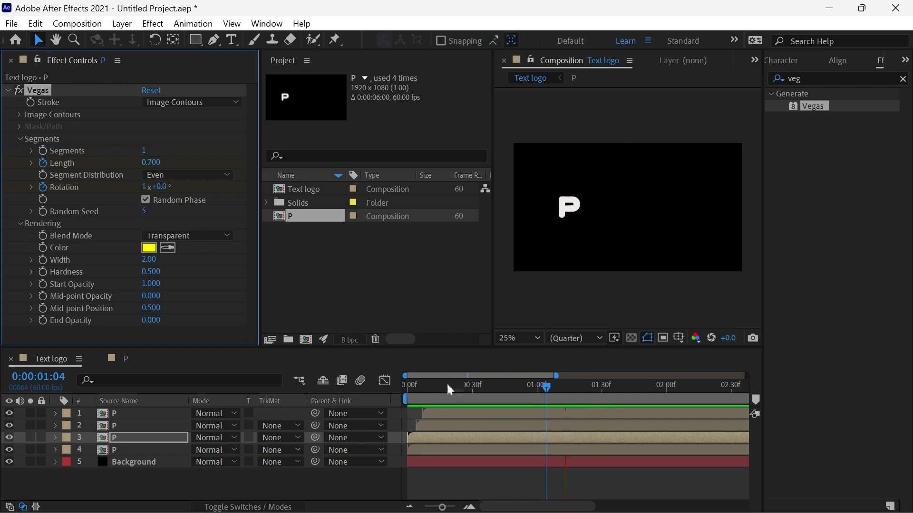
{"action": "left_click_drag", "start_coordinate": [421, 386], "coordinate": [355, 389]}
{"action": "key", "text": "space"}
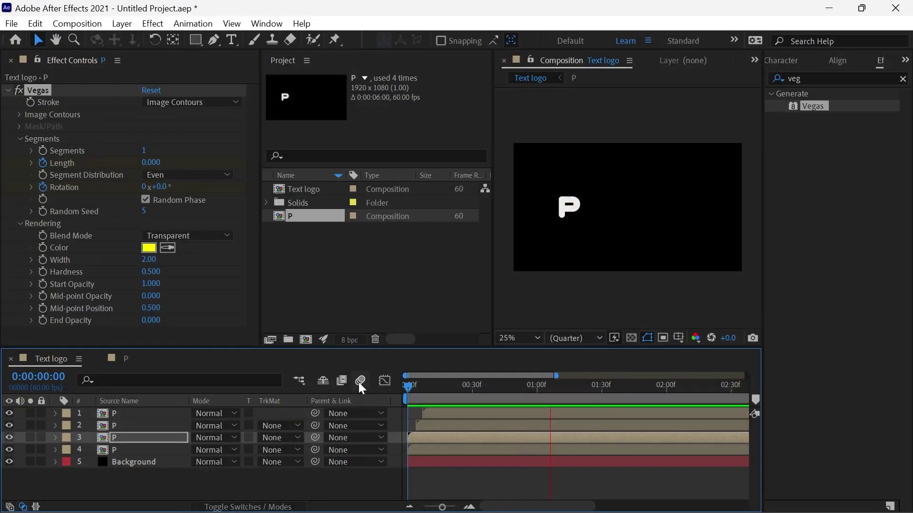
{"action": "key", "text": "space"}
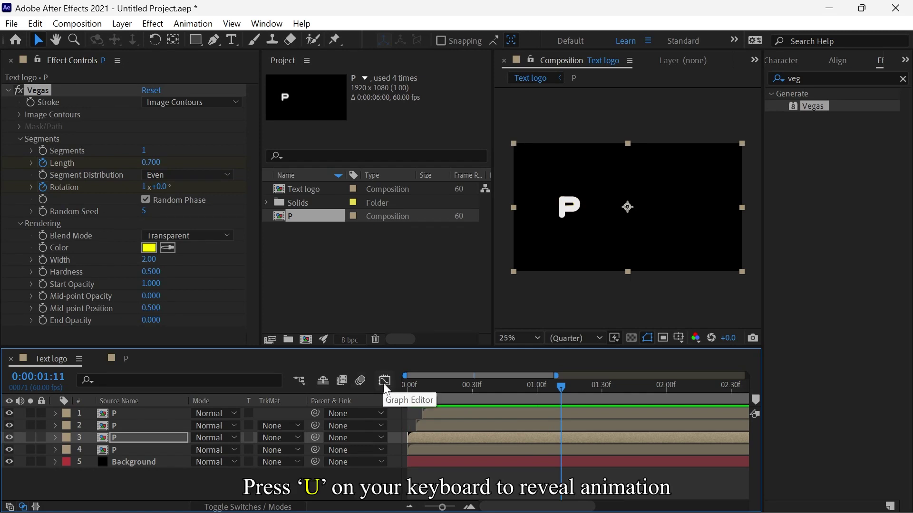
- Reveal the Vegas keyframes of the third P layer, move the end Length keyframe back to about 40 frames, and preview
{"action": "left_click", "coordinate": [161, 436]}
{"action": "key", "text": "u"}
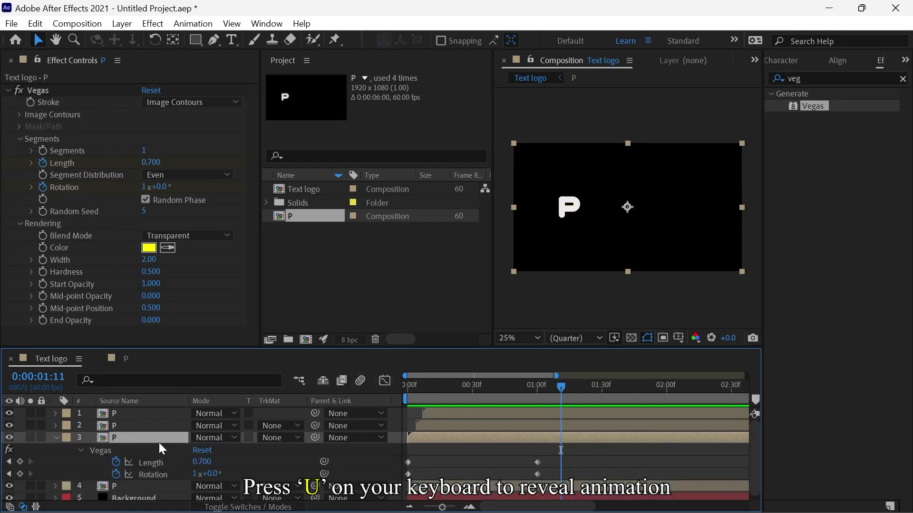
{"action": "left_click", "coordinate": [537, 461]}
{"action": "scroll", "coordinate": [531, 457], "scroll_direction": "down", "scroll_amount": 1}
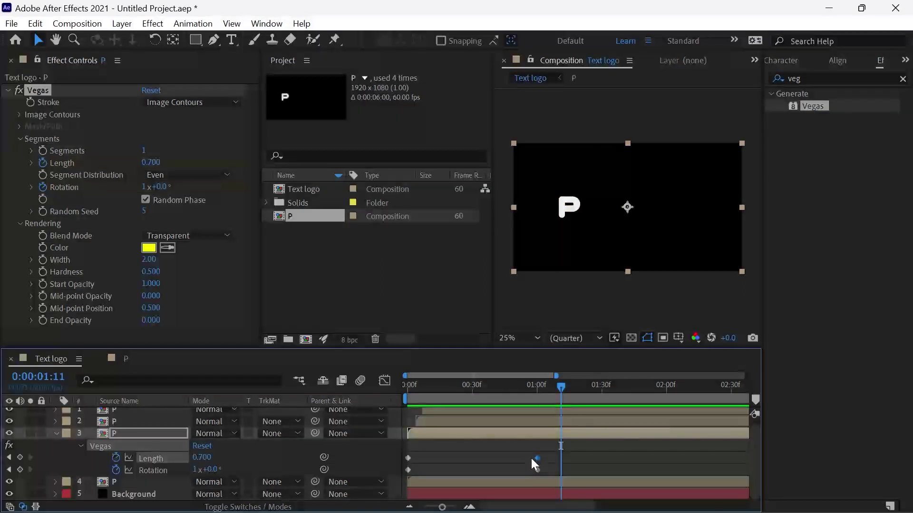
{"action": "scroll", "coordinate": [532, 453], "scroll_direction": "up", "scroll_amount": 3}
{"action": "scroll", "coordinate": [533, 453], "scroll_direction": "up", "scroll_amount": 1}
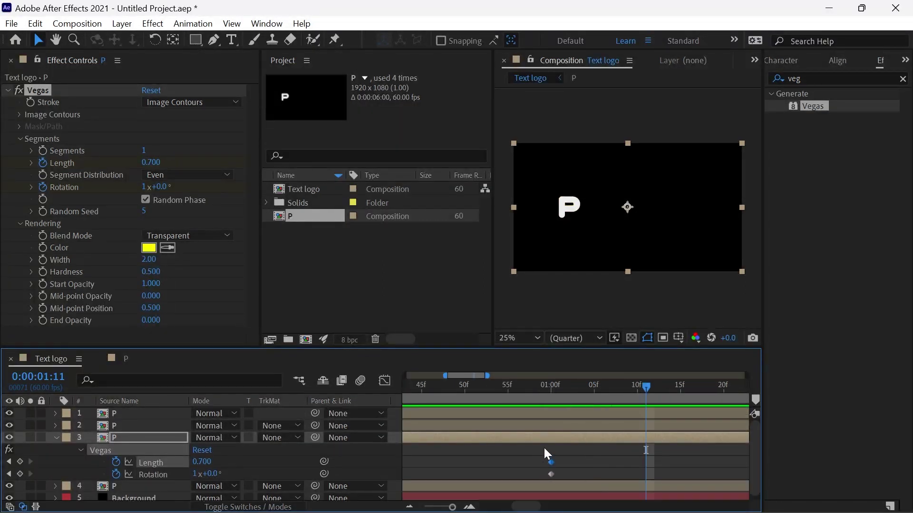
{"action": "left_click_drag", "start_coordinate": [465, 375], "coordinate": [450, 376]}
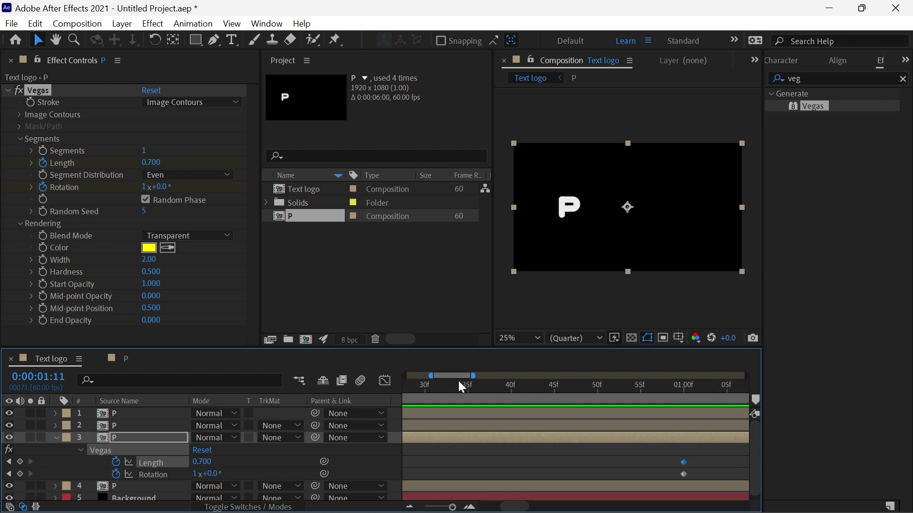
{"action": "scroll", "coordinate": [520, 459], "scroll_direction": "up", "scroll_amount": 2}
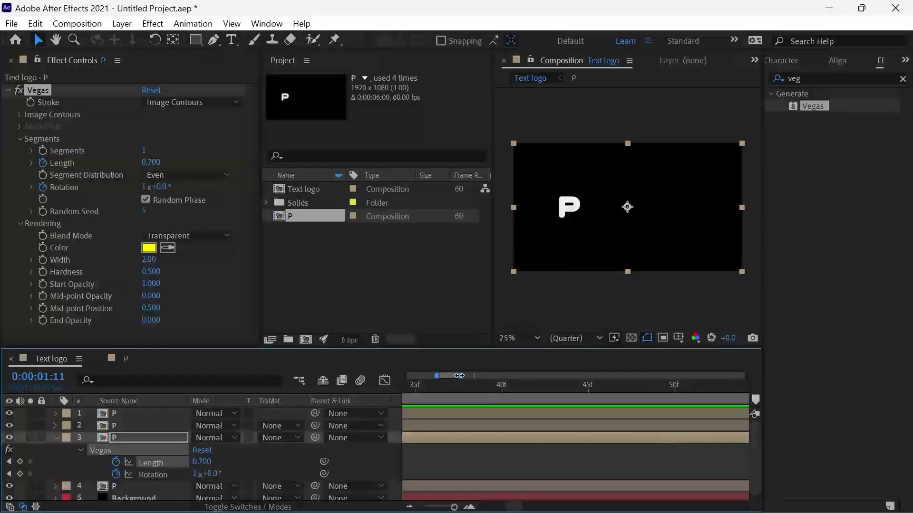
{"action": "scroll", "coordinate": [486, 402], "scroll_direction": "down", "scroll_amount": 2}
{"action": "scroll", "coordinate": [453, 375], "scroll_direction": "down", "scroll_amount": 5}
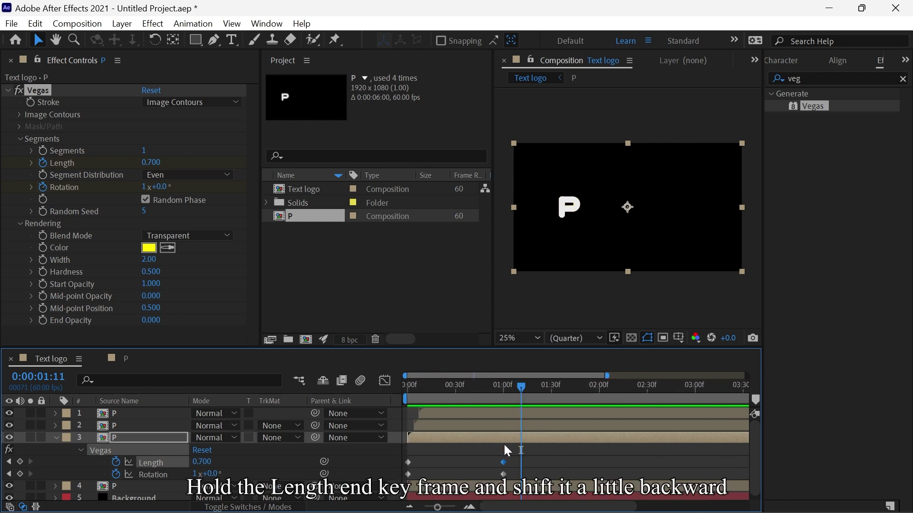
{"action": "left_click_drag", "start_coordinate": [503, 461], "coordinate": [474, 464]}
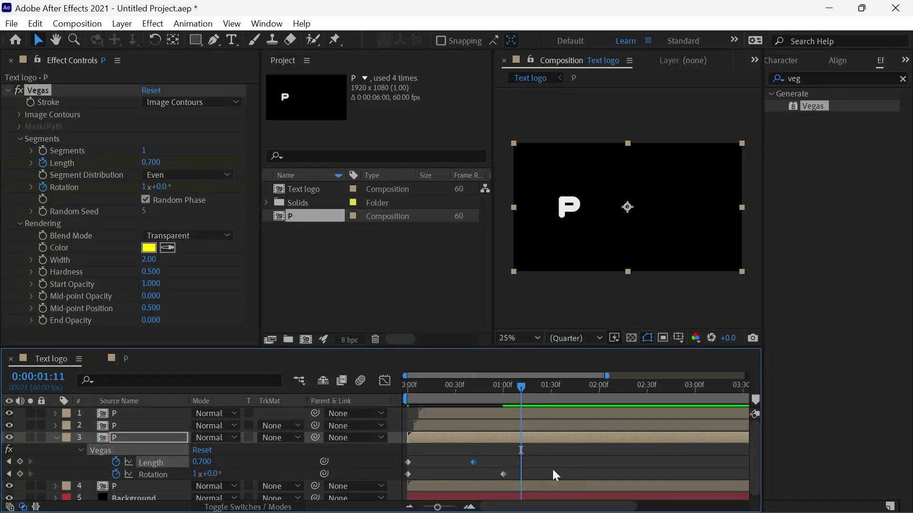
{"action": "left_click_drag", "start_coordinate": [437, 387], "coordinate": [398, 386]}
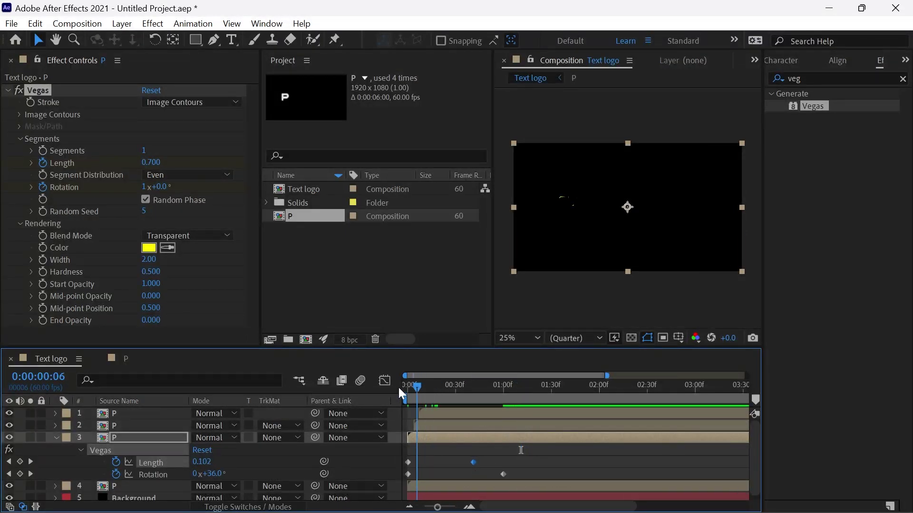
{"action": "key", "text": "space"}
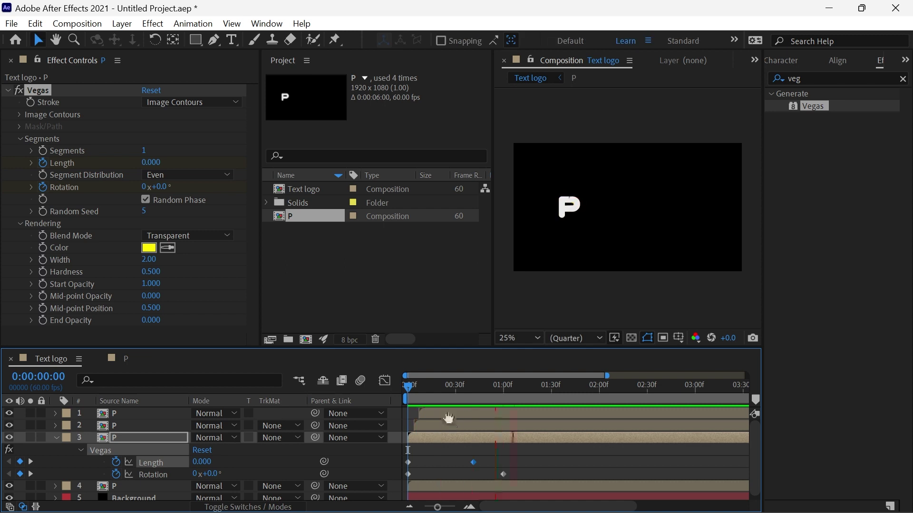
{"action": "key", "text": "space"}
- Nudge the end Length keyframe slightly earlier, to about 37 frames, and play the animation from the first frame
{"action": "left_click", "coordinate": [464, 463]}
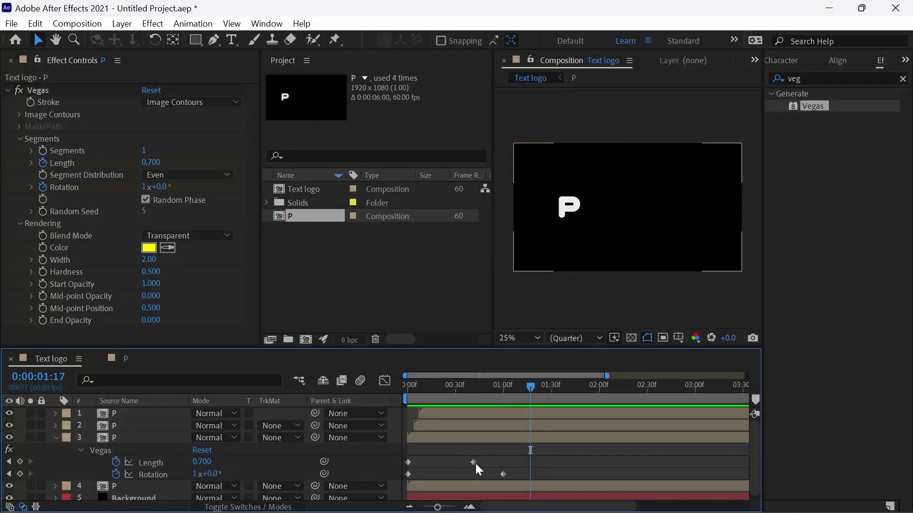
{"action": "left_click_drag", "start_coordinate": [474, 462], "coordinate": [467, 462]}
{"action": "left_click", "coordinate": [408, 392]}
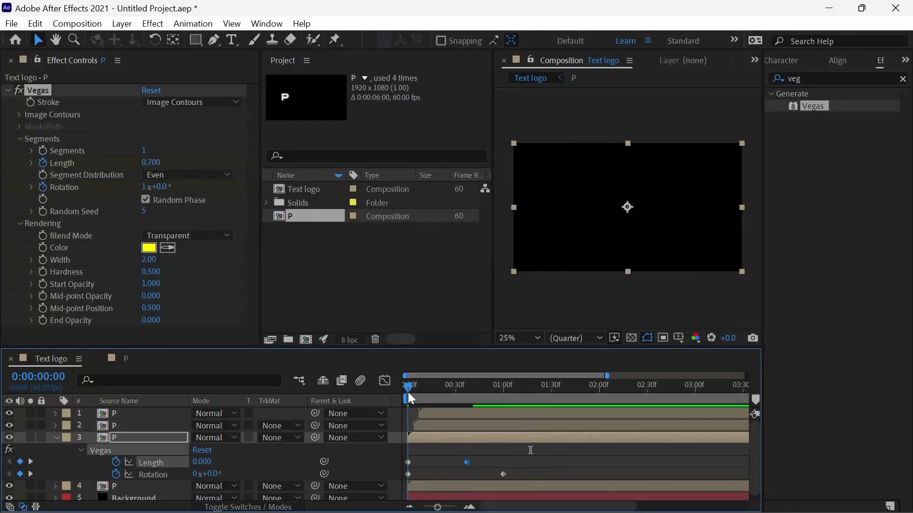
{"action": "key", "text": "space"}
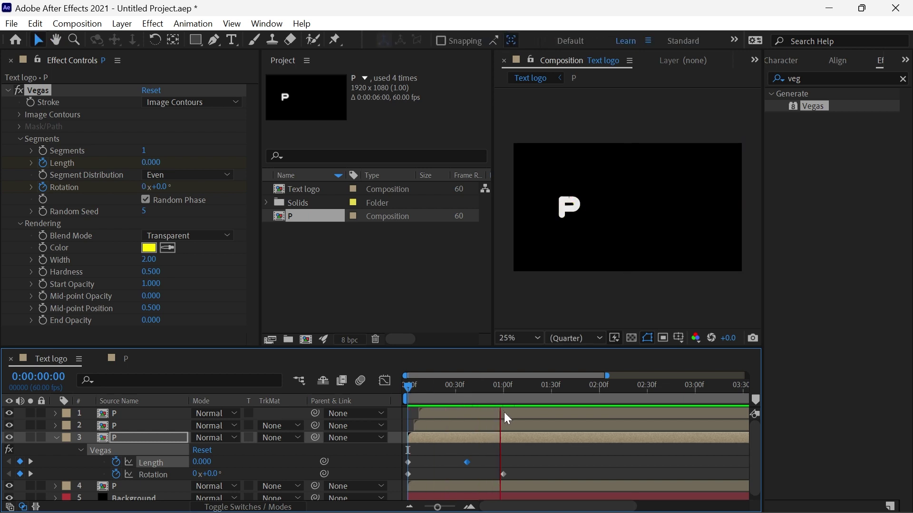
{"action": "key", "text": "space"}
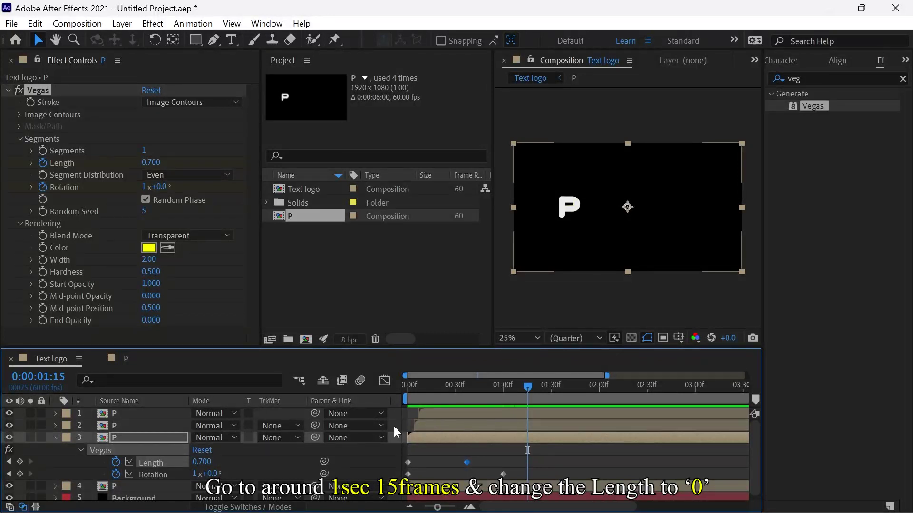
- Set the Vegas Length to 0 at 0:00:01:15, and apply Easy Ease to all Length and Rotation keyframes
{"action": "left_click_drag", "start_coordinate": [205, 461], "coordinate": [157, 461]}
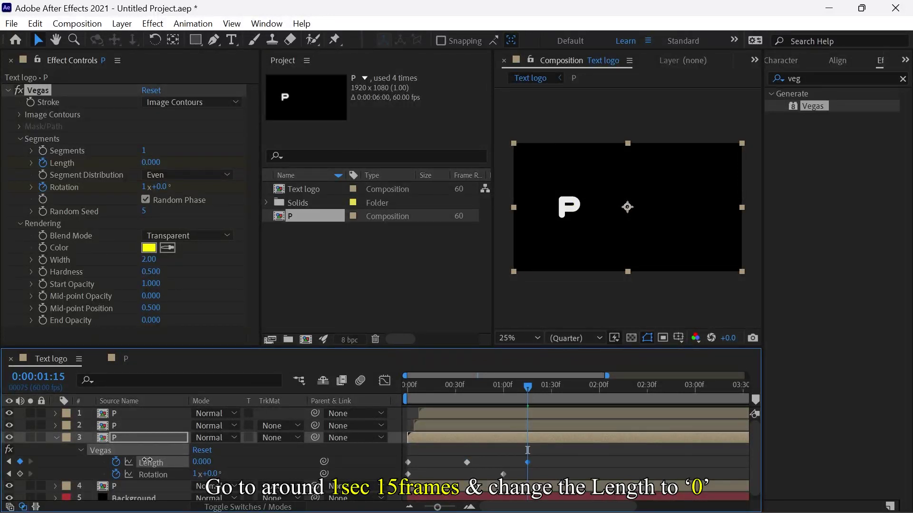
{"action": "left_click_drag", "start_coordinate": [453, 392], "coordinate": [526, 393]}
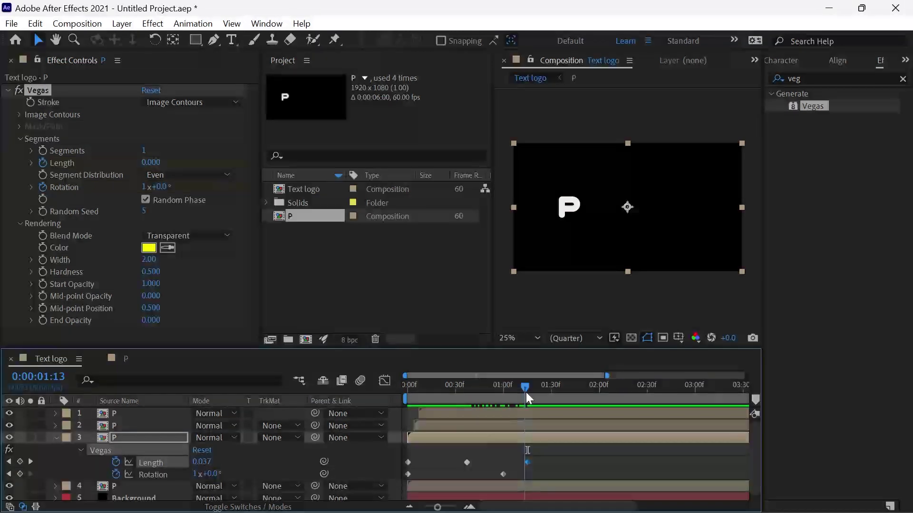
{"action": "left_click_drag", "start_coordinate": [558, 472], "coordinate": [400, 461]}
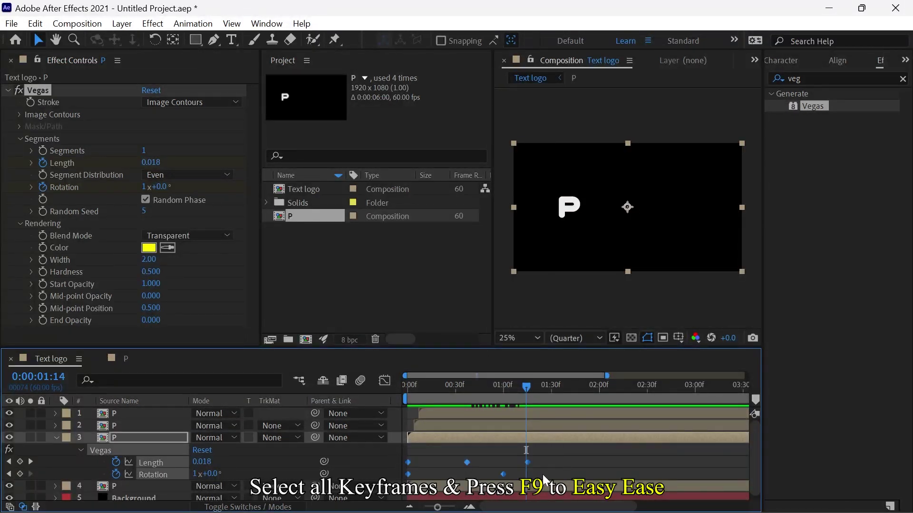
{"action": "key", "text": "F9"}
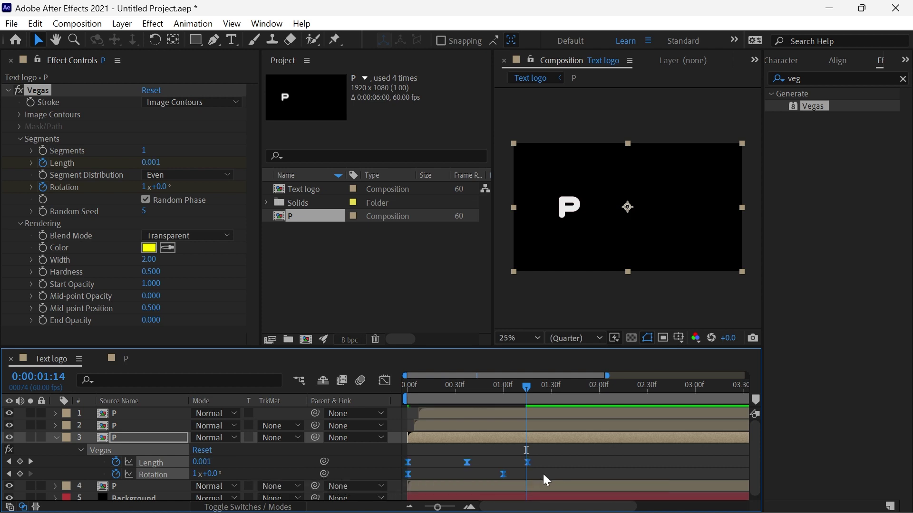
{"action": "left_click", "coordinate": [58, 436]}
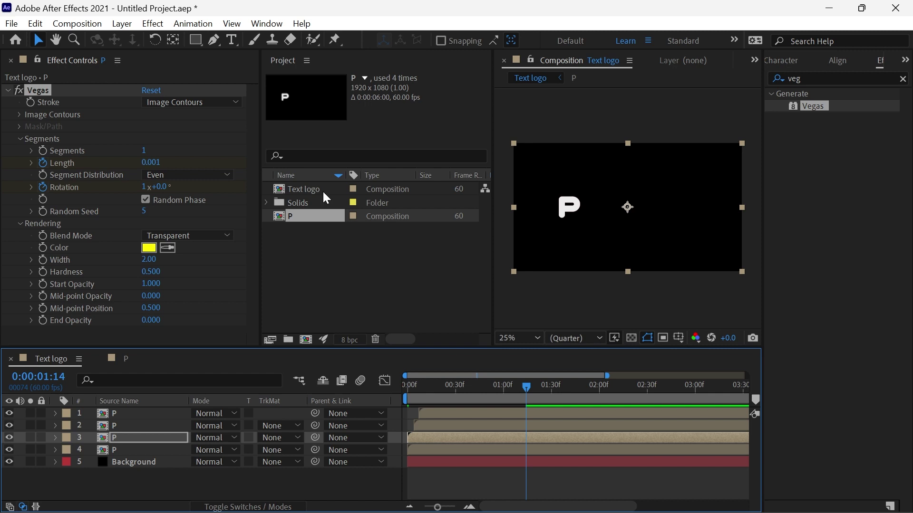
- Duplicate the P composition in the project and rename the copy as I
{"action": "left_click", "coordinate": [309, 214]}
{"action": "key", "text": "ctrl+d"}
{"action": "right_click", "coordinate": [310, 215]}
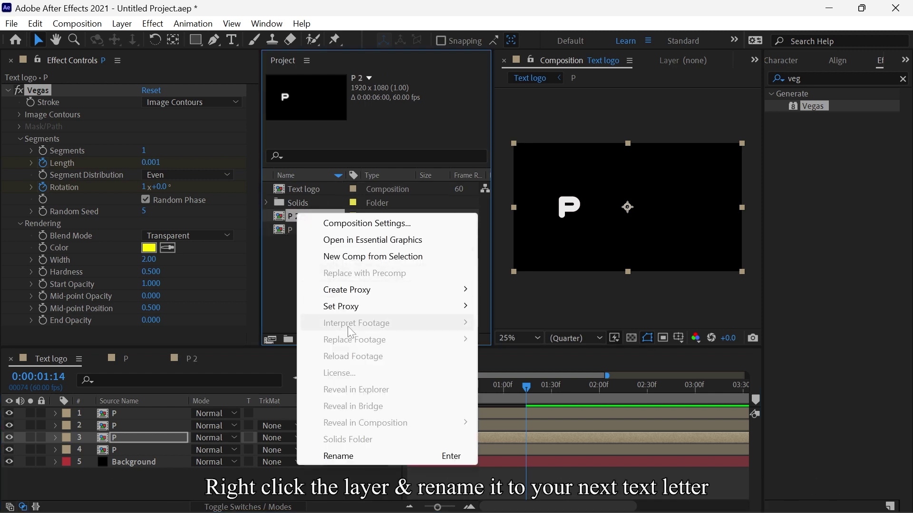
{"action": "left_click", "coordinate": [366, 457]}
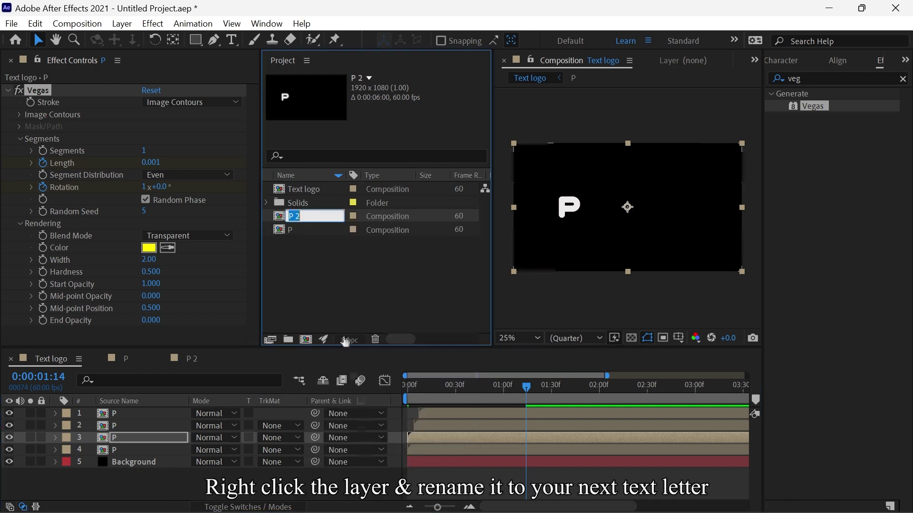
{"action": "key", "text": "Return"}
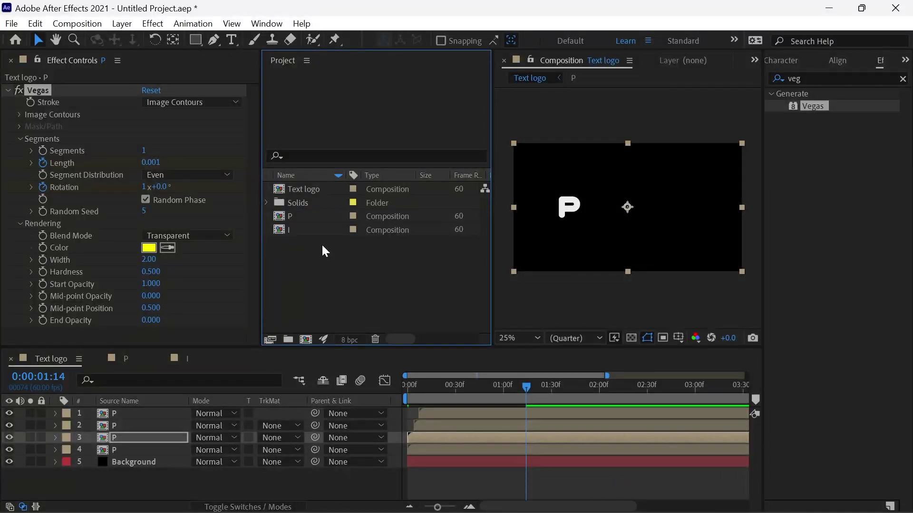
- Duplicate the four P layers, group the copies at the top of the stack, and replace their source with the I composition
{"action": "left_click", "coordinate": [170, 413]}
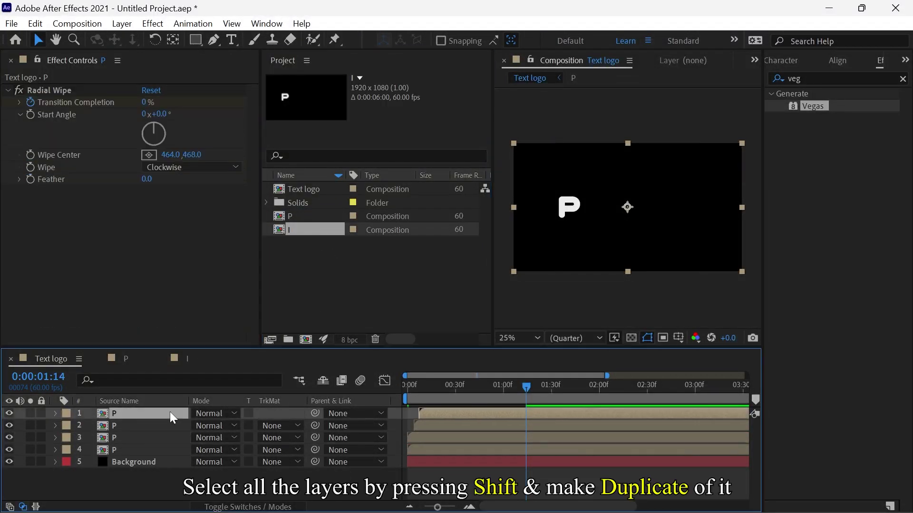
{"action": "left_click", "coordinate": [169, 450], "text": "shift"}
{"action": "key", "text": "ctrl+d"}
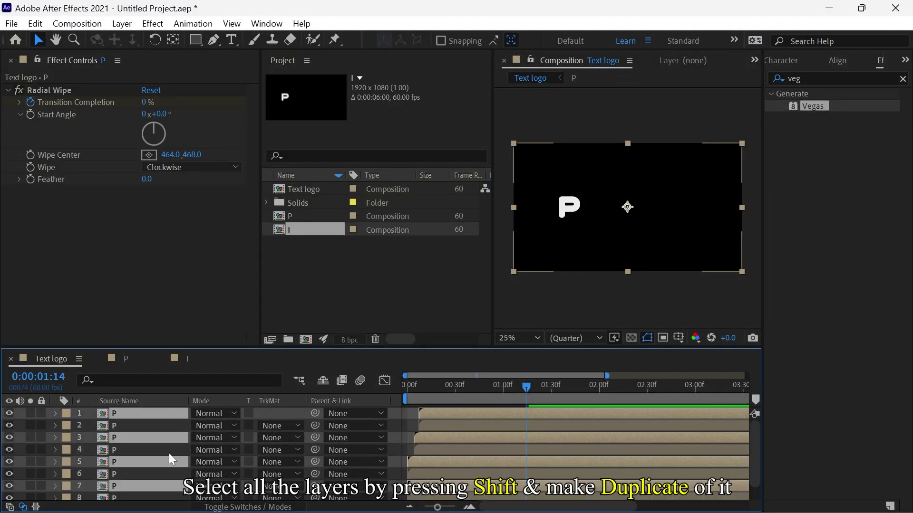
{"action": "mouse_move", "coordinate": [156, 432]}
{"action": "left_mouse_down"}
{"action": "mouse_move", "coordinate": [157, 411]}
{"action": "mouse_move", "coordinate": [160, 420]}
{"action": "left_mouse_up"}
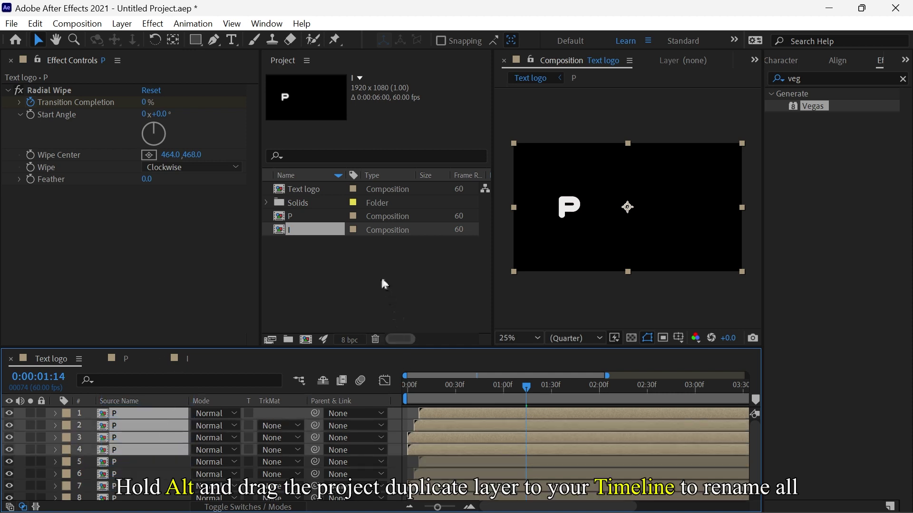
{"action": "left_click_drag", "start_coordinate": [333, 228], "coordinate": [156, 427]}
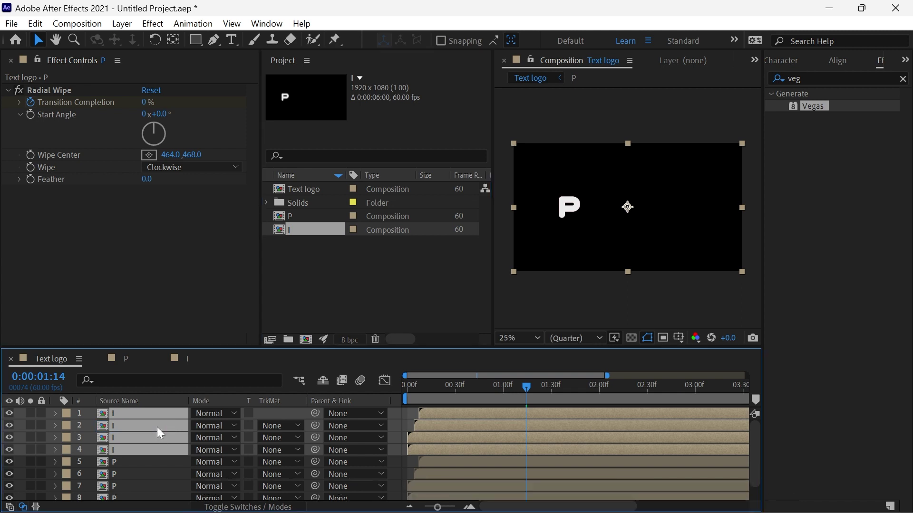
- Replace the text inside the I composition with the letter I, and return to the Text logo composition
{"action": "double_click", "coordinate": [158, 452]}
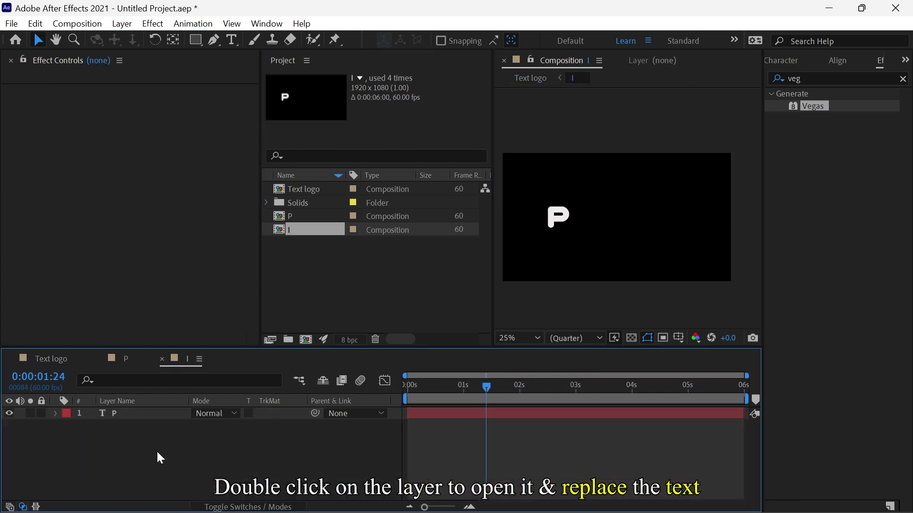
{"action": "double_click", "coordinate": [110, 413]}
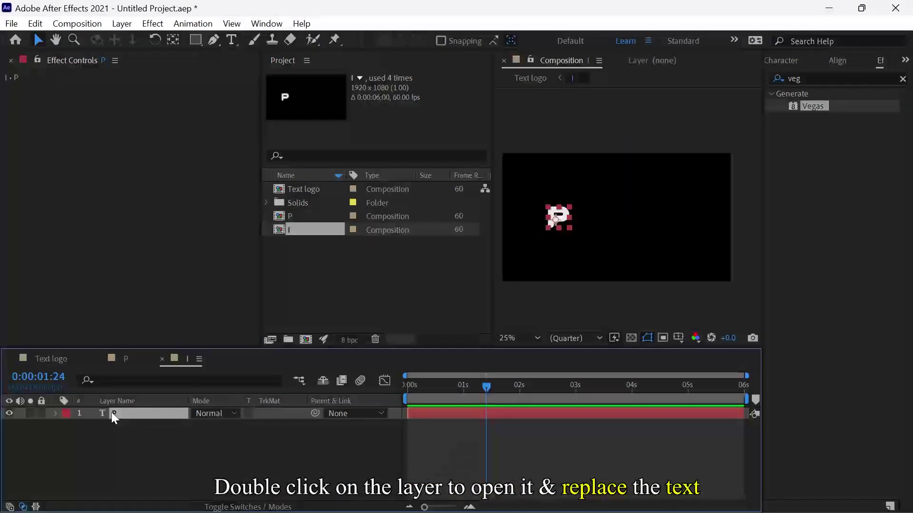
{"action": "type", "text": "I"}
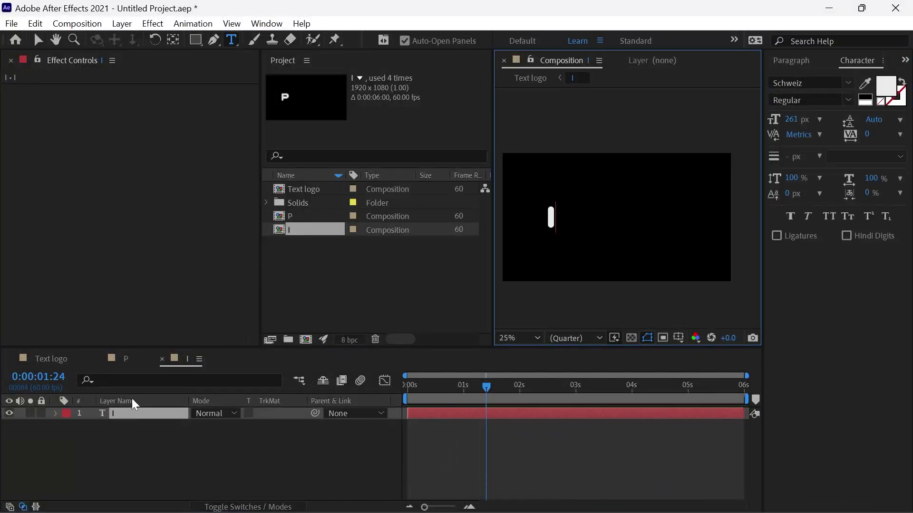
{"action": "left_click", "coordinate": [70, 361]}
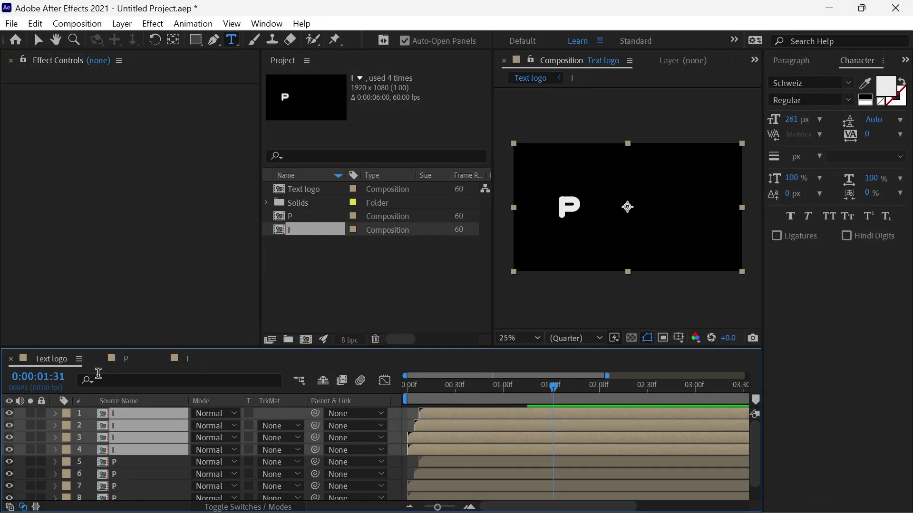
- Move the four I layers horizontally until the letter I stands just to the right of the P
{"action": "key", "text": "shift+Right"}
{"action": "key", "text": "shift+Right"}
{"action": "key", "text": "shift+Right"}
{"action": "key", "text": "shift+Right"}
{"action": "key", "text": "shift+Right"}
{"action": "key", "text": "shift+Right"}
{"action": "key", "text": "shift+Right"}
{"action": "key", "text": "shift+Right"}
{"action": "key", "text": "shift+Right"}
{"action": "key", "text": "shift+Right"}
{"action": "key", "text": "shift+Right"}
{"action": "key", "text": "shift+Right"}
{"action": "key", "text": "shift+Right"}
{"action": "key", "text": "shift+Right"}
{"action": "key", "text": "shift+Right"}
{"action": "key", "text": "shift+Right"}
{"action": "key", "text": "shift+Right"}
{"action": "key", "text": "shift+Right"}
{"action": "key", "text": "shift+Right"}
{"action": "key", "text": "shift+Right"}
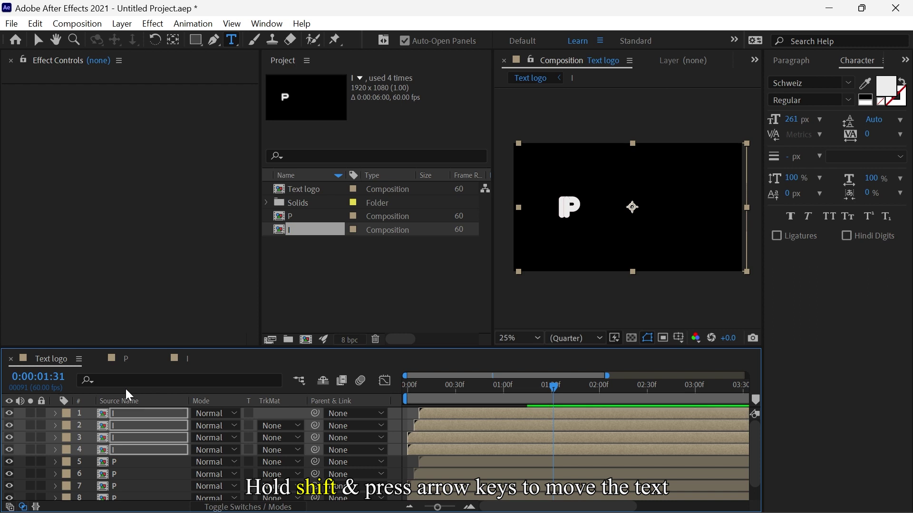
{"action": "key", "text": "shift+Right"}
{"action": "key", "text": "shift+Right"}
{"action": "key", "text": "shift+Right"}
{"action": "key", "text": "shift+Right"}
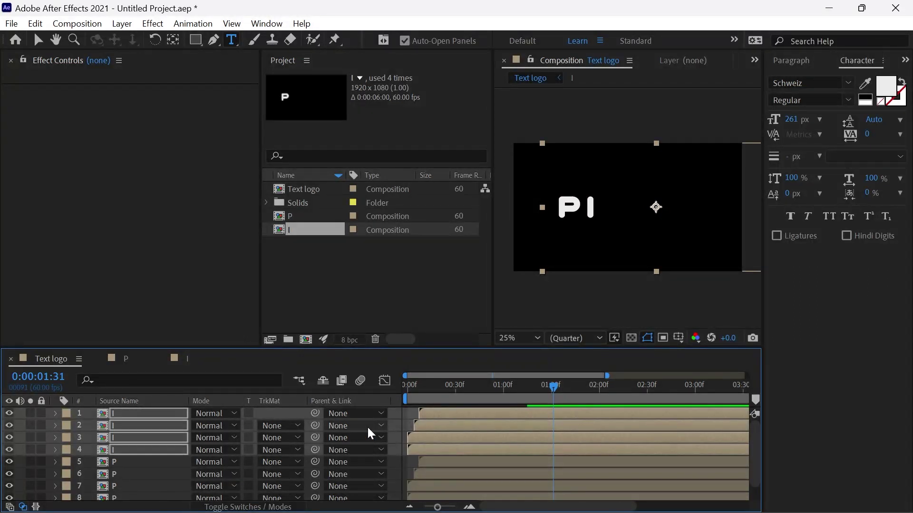
- Shift the four I layers to start about 10 frames later, and scrub through the two-letter reveal
{"action": "left_click_drag", "start_coordinate": [436, 415], "coordinate": [452, 417]}
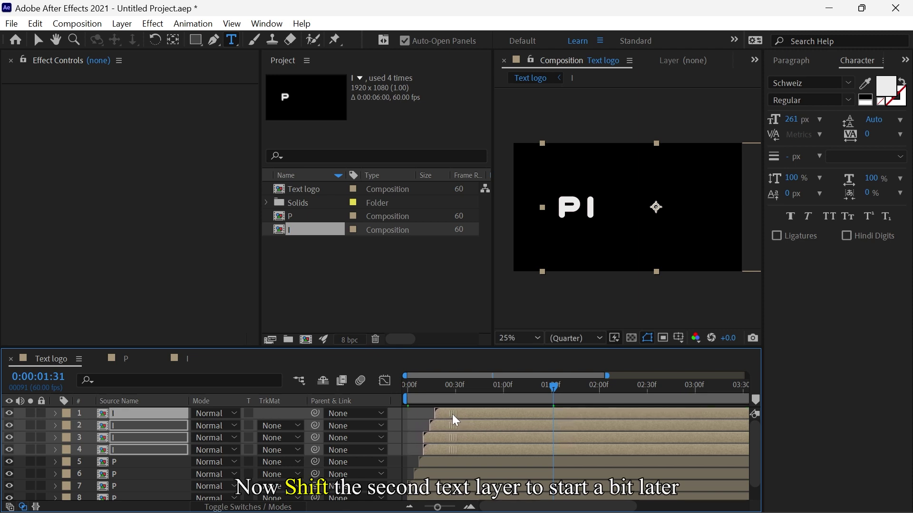
{"action": "left_click", "coordinate": [414, 390]}
{"action": "left_click_drag", "start_coordinate": [414, 391], "coordinate": [495, 396]}
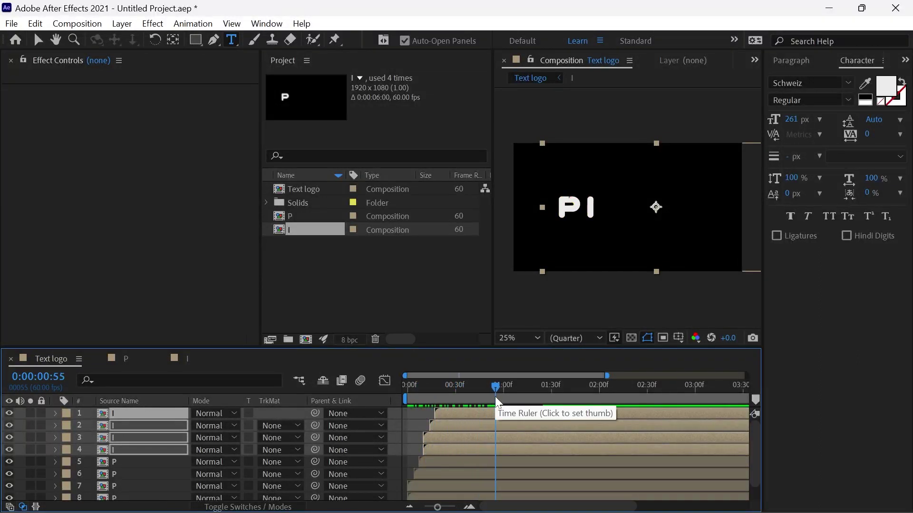
{"action": "left_click", "coordinate": [441, 387]}
{"action": "left_click_drag", "start_coordinate": [446, 387], "coordinate": [462, 386]}
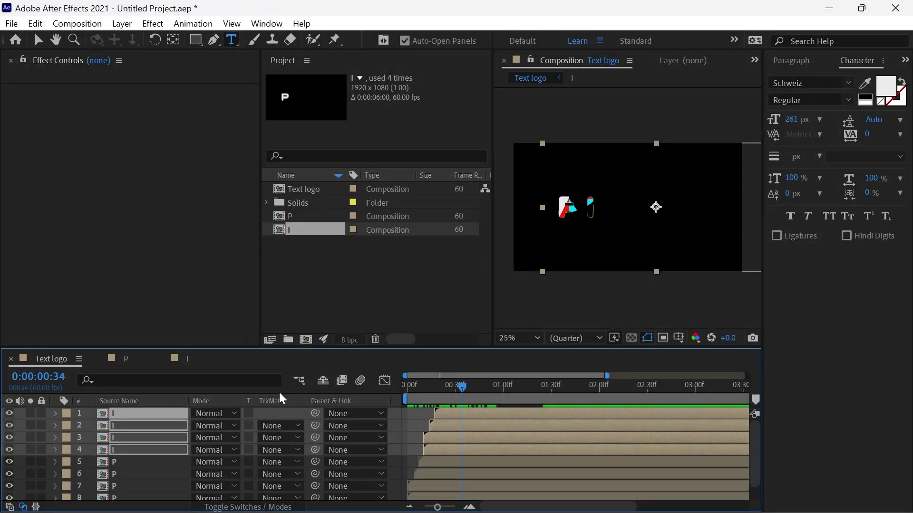
- Change the Fill colour of the bottommost I layer to purple 7D0079
{"action": "left_click", "coordinate": [128, 448], "text": "shift"}
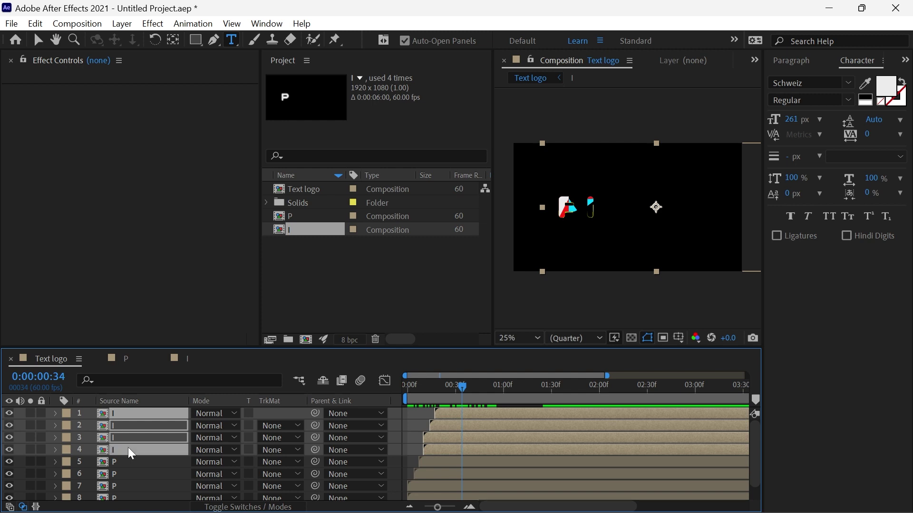
{"action": "left_click", "coordinate": [135, 451]}
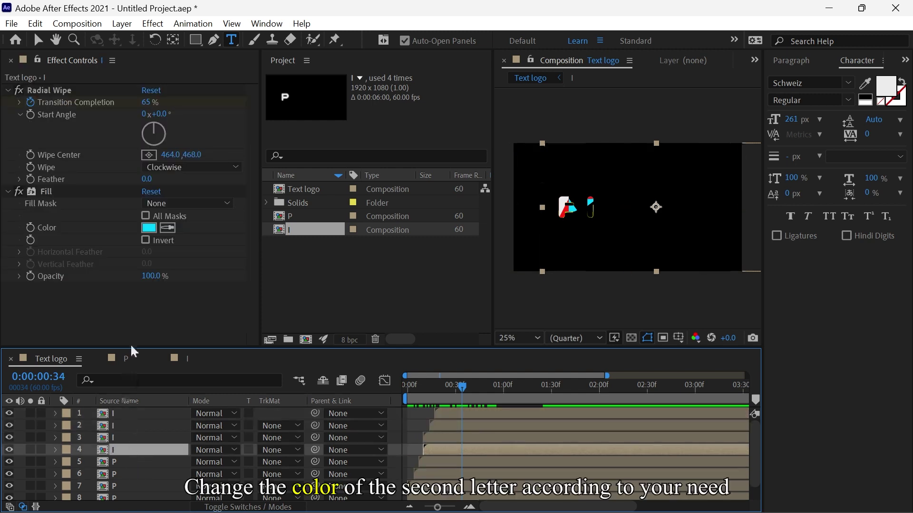
{"action": "left_click", "coordinate": [146, 227]}
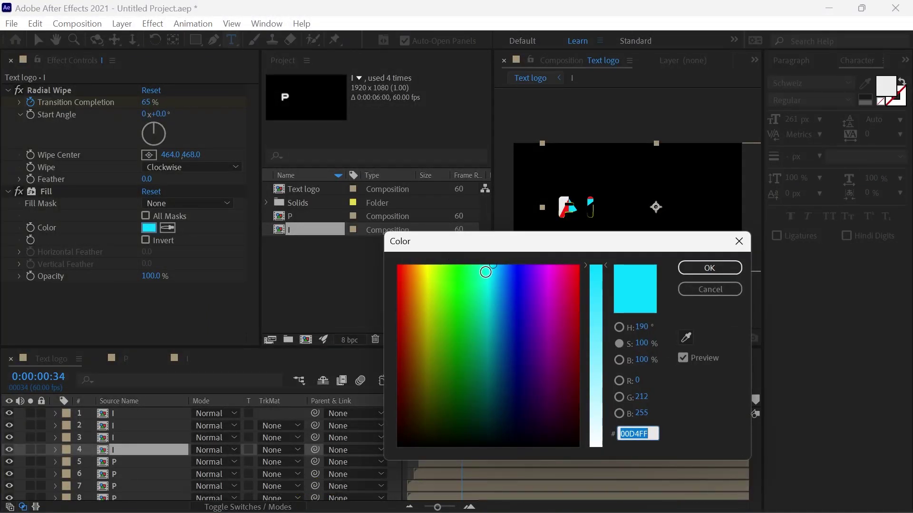
{"action": "mouse_move", "coordinate": [545, 302]}
{"action": "left_mouse_down"}
{"action": "mouse_move", "coordinate": [552, 266]}
{"action": "mouse_move", "coordinate": [535, 344]}
{"action": "mouse_move", "coordinate": [549, 355]}
{"action": "left_mouse_up"}
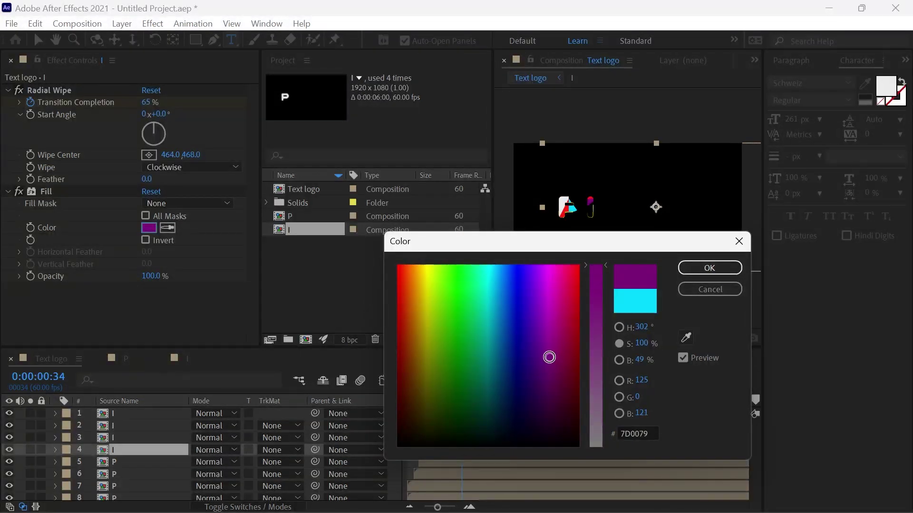
{"action": "left_click", "coordinate": [699, 268]}
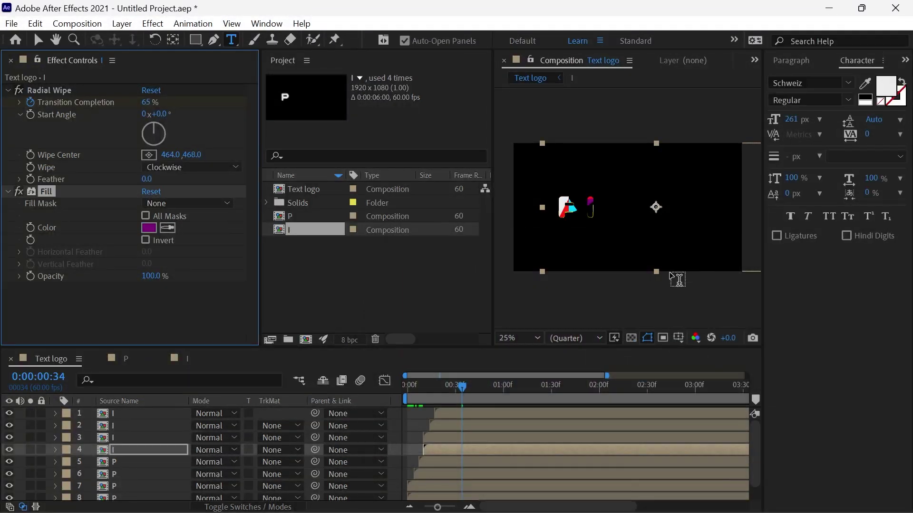
- Change the Fill colour of the second I layer in the stack to green 0FFF4A
{"action": "left_click", "coordinate": [144, 439]}
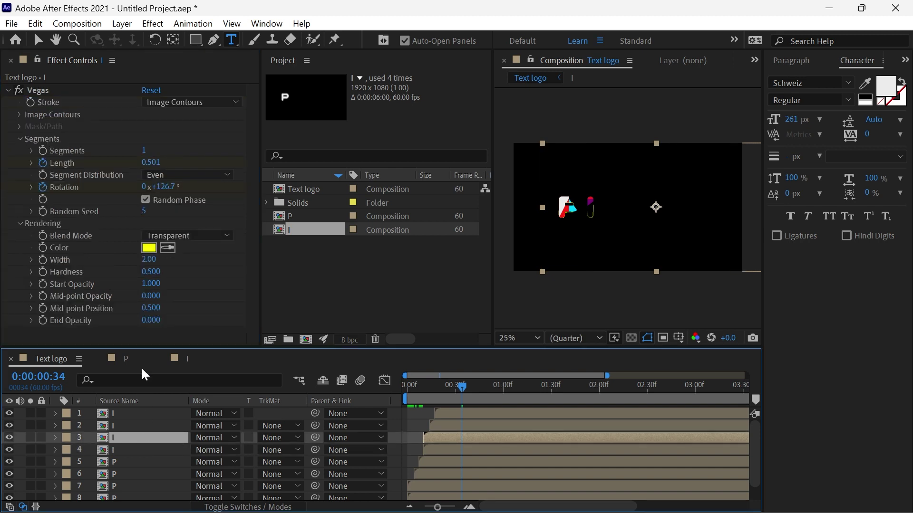
{"action": "left_click", "coordinate": [146, 429]}
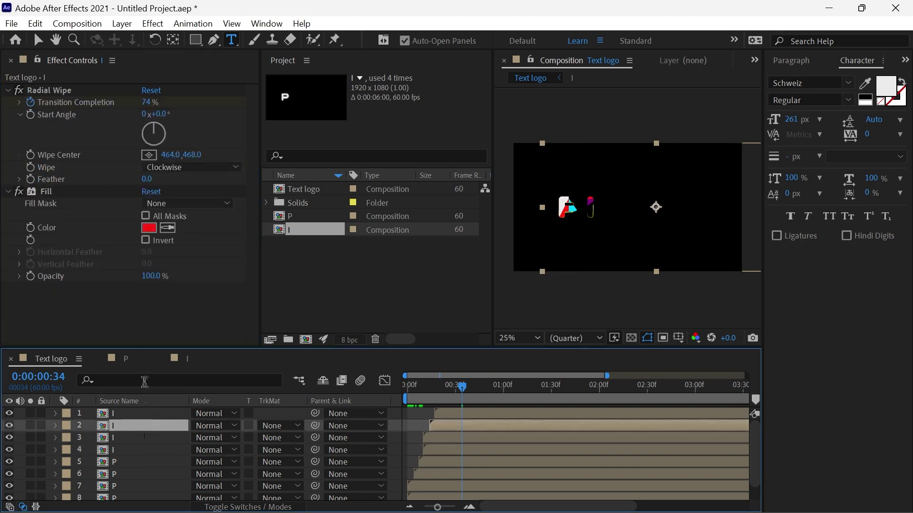
{"action": "left_click", "coordinate": [149, 229]}
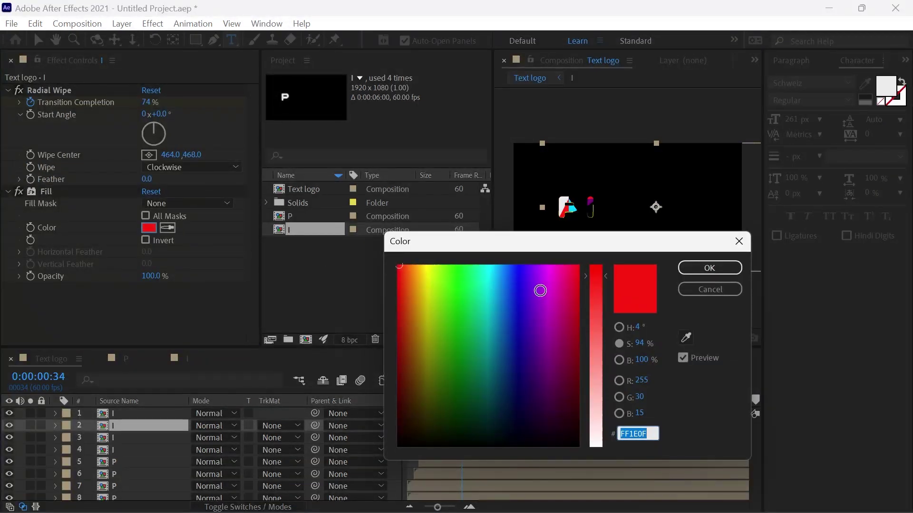
{"action": "left_click_drag", "start_coordinate": [459, 281], "coordinate": [465, 261]}
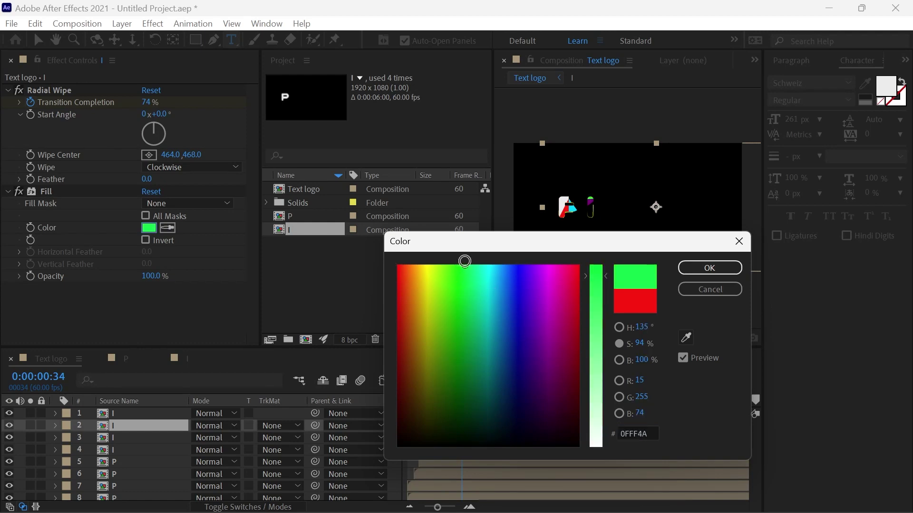
{"action": "left_click", "coordinate": [721, 268]}
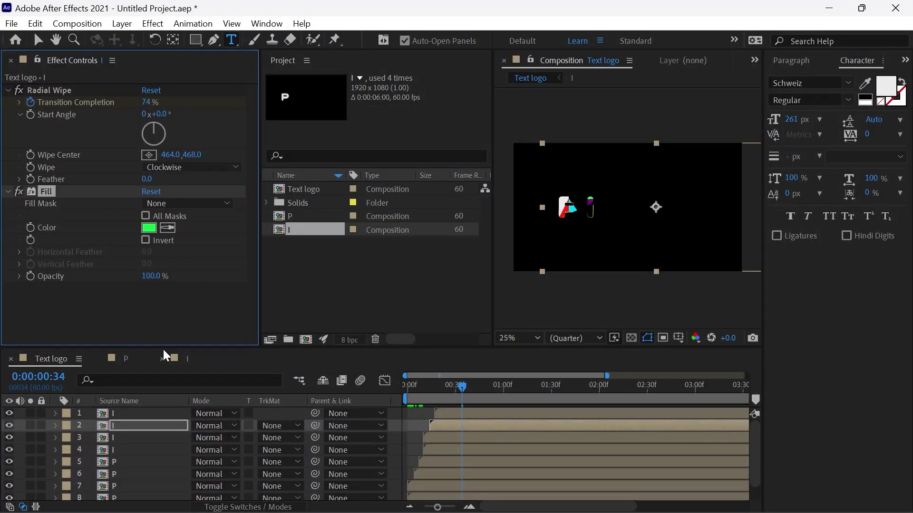
- Set the Vegas Random Seed of the third I layer to 2, and switch the fourth I layer's Radial Wipe to Counterclockwise
{"action": "left_click", "coordinate": [123, 437]}
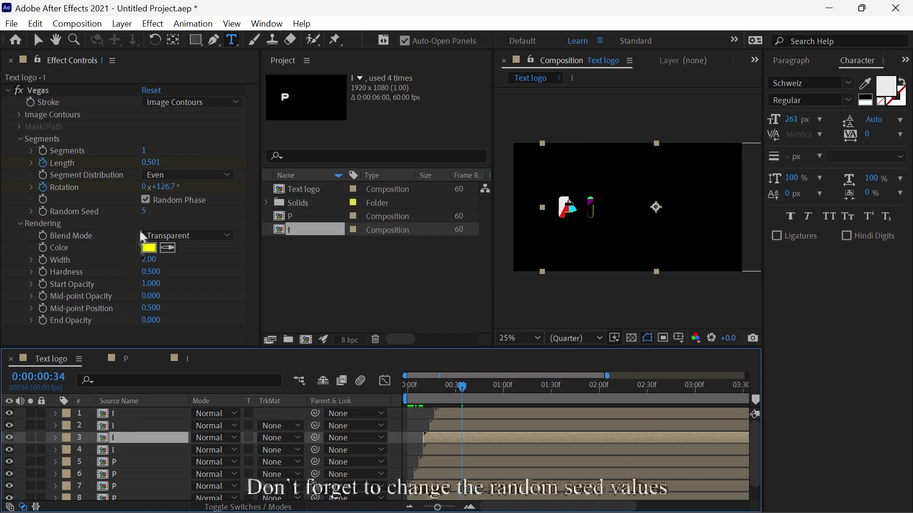
{"action": "left_click_drag", "start_coordinate": [144, 212], "coordinate": [139, 213]}
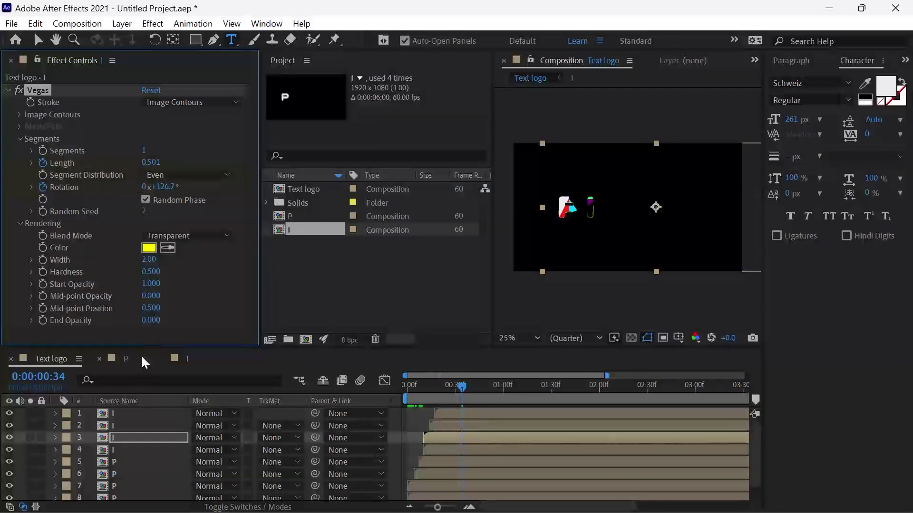
{"action": "left_click", "coordinate": [140, 451]}
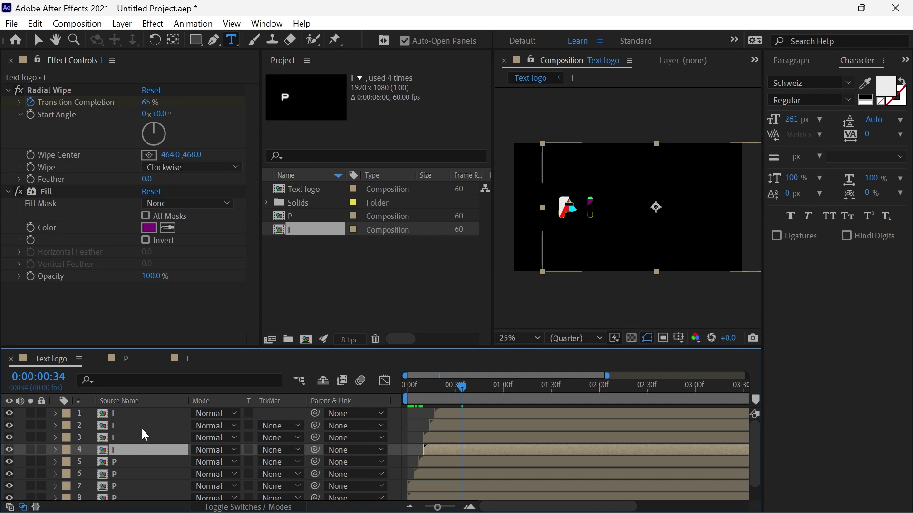
{"action": "left_click", "coordinate": [209, 168]}
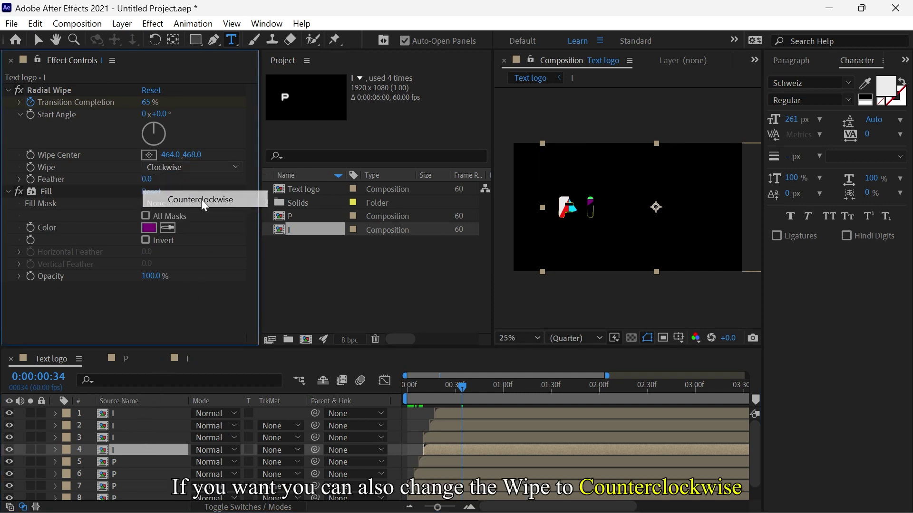
{"action": "left_click", "coordinate": [203, 199]}
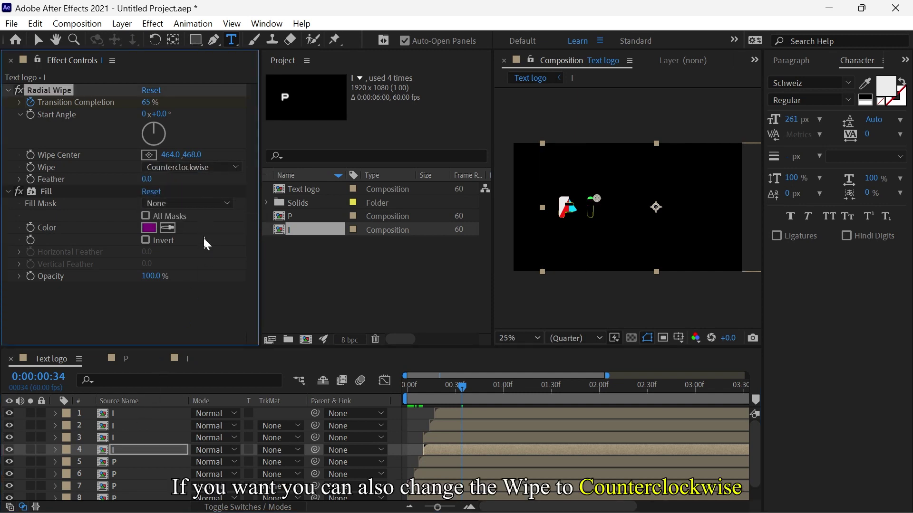
- Try placing the fourth I layer's Radial Wipe centre at about 408, 460 on the letter's upper end
{"action": "left_click", "coordinate": [149, 155]}
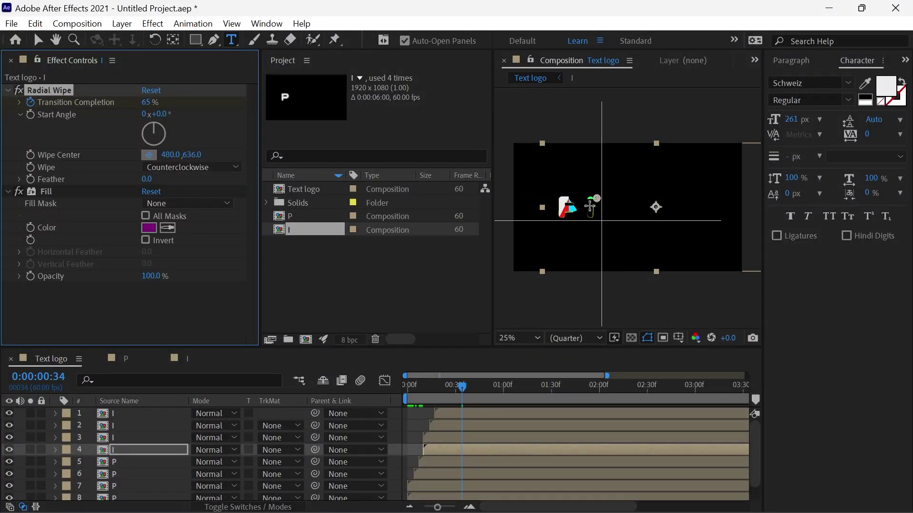
{"action": "left_click", "coordinate": [591, 197]}
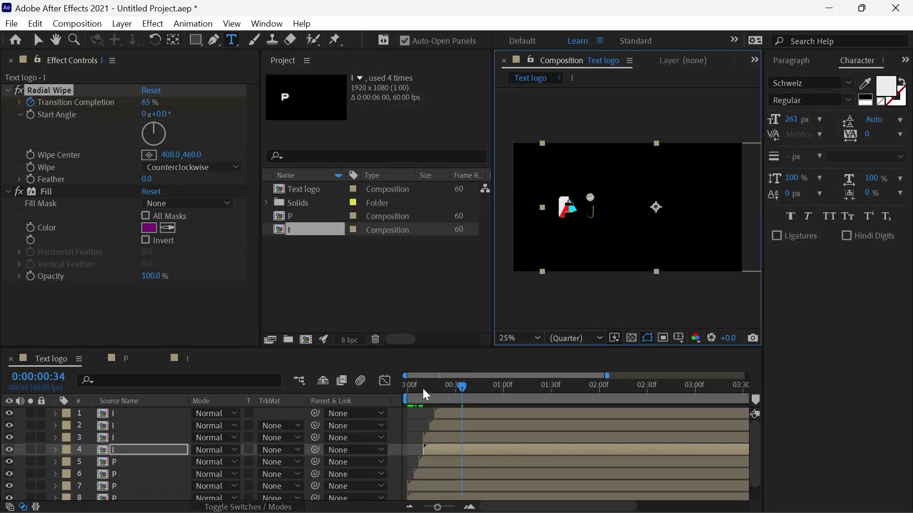
{"action": "left_click_drag", "start_coordinate": [425, 394], "coordinate": [457, 392]}
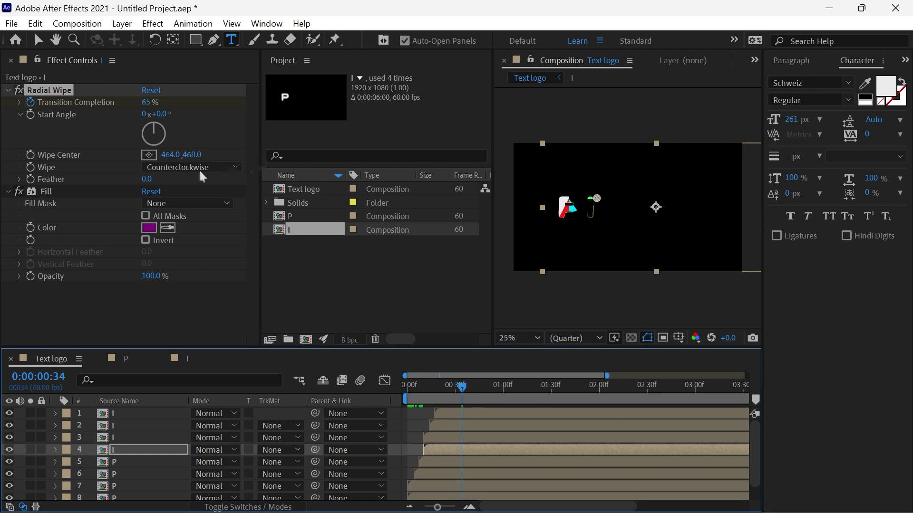
- Place the fourth I layer's Radial Wipe centre inside the rounded upper end of the I, at about 408, 462
{"action": "scroll", "coordinate": [600, 204], "scroll_direction": "down", "scroll_amount": 1}
{"action": "scroll", "coordinate": [602, 204], "scroll_direction": "up", "scroll_amount": 2}
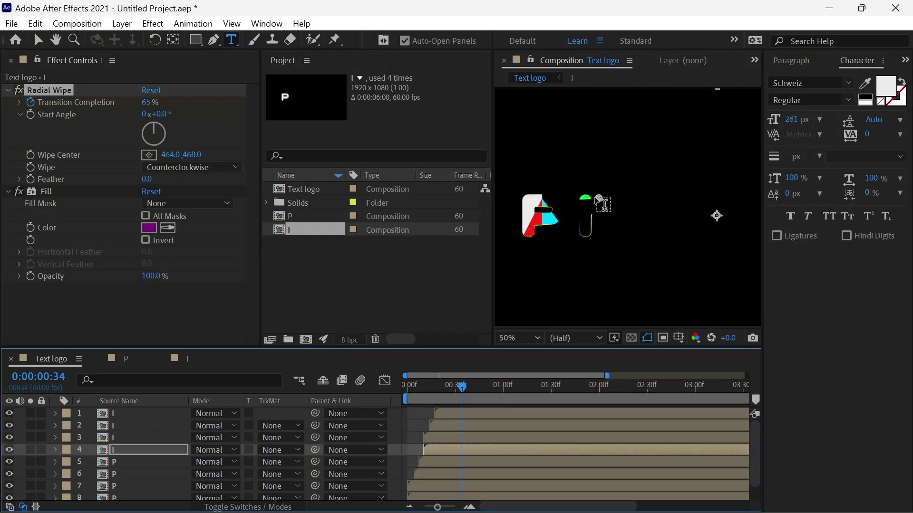
{"action": "scroll", "coordinate": [601, 202], "scroll_direction": "up", "scroll_amount": 2}
{"action": "scroll", "coordinate": [557, 203], "scroll_direction": "down", "scroll_amount": 1}
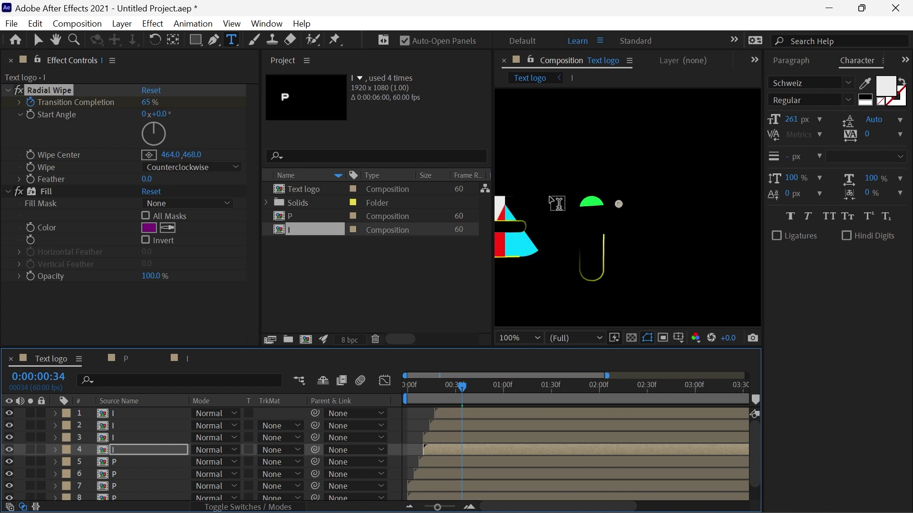
{"action": "left_click", "coordinate": [148, 156]}
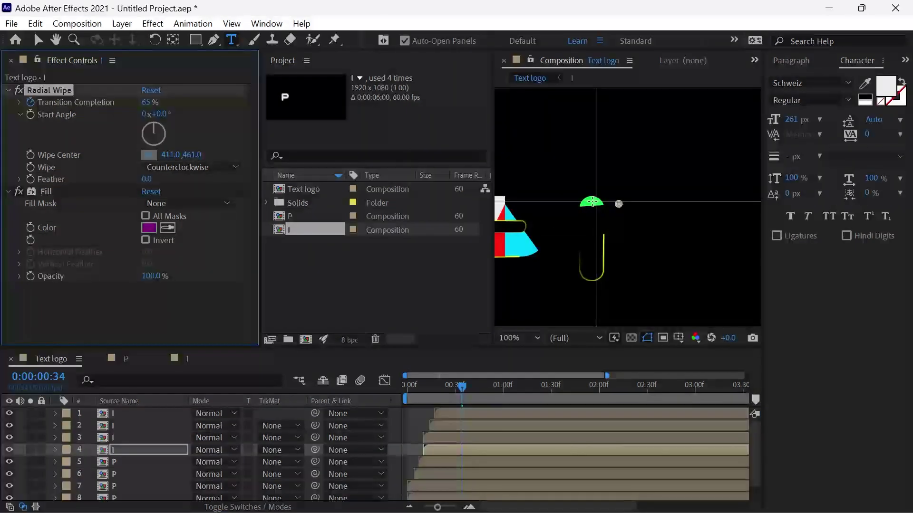
{"action": "left_click", "coordinate": [595, 201]}
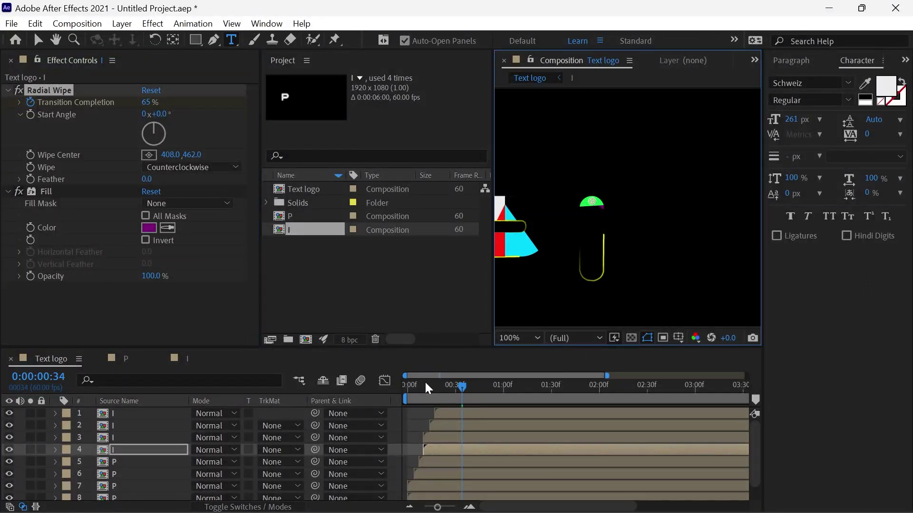
- Play the first second of the two-letter reveal several times to examine the I's counterclockwise wipe and new colours
{"action": "left_click_drag", "start_coordinate": [428, 388], "coordinate": [407, 387]}
{"action": "key", "text": "space"}
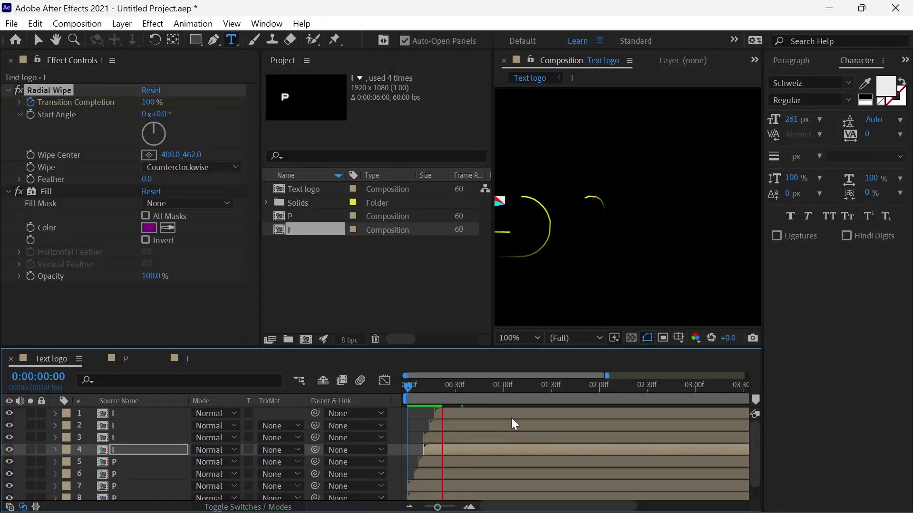
{"action": "left_click", "coordinate": [430, 388]}
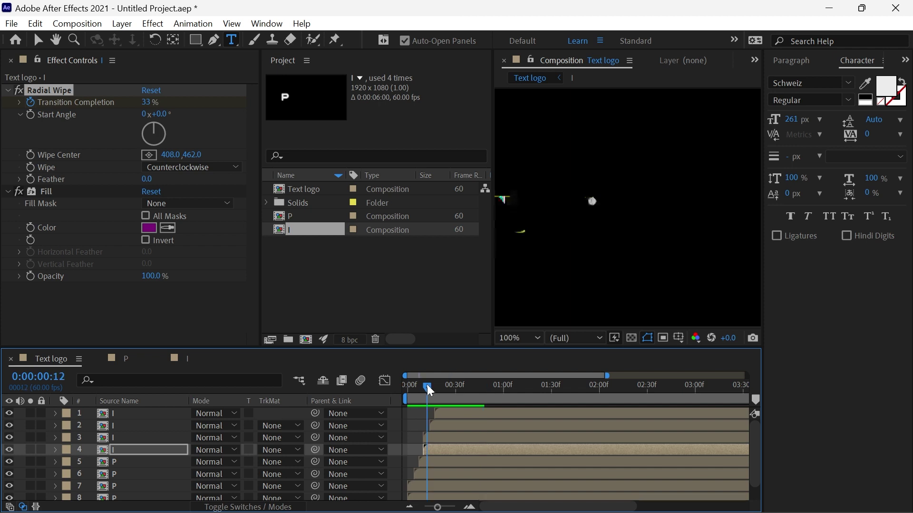
{"action": "key", "text": "space"}
{"action": "key", "text": "space"}
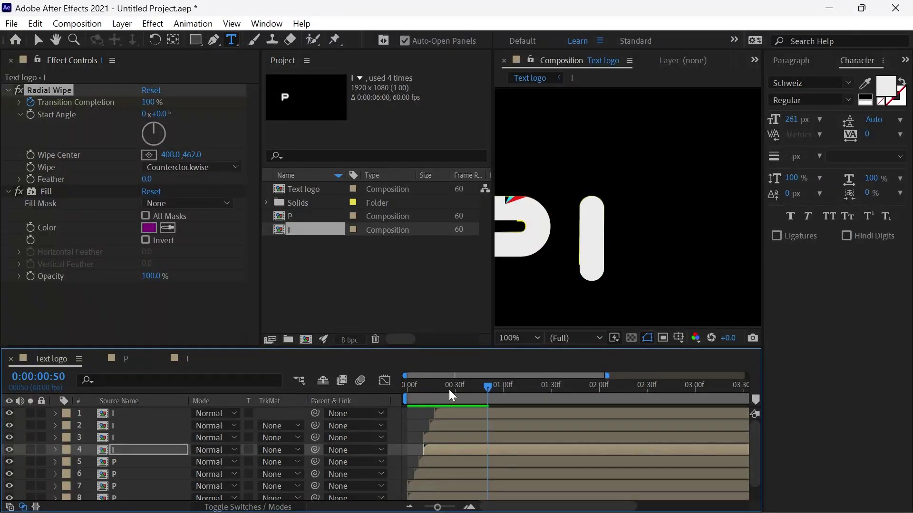
{"action": "left_click", "coordinate": [440, 384]}
{"action": "key", "text": "space"}
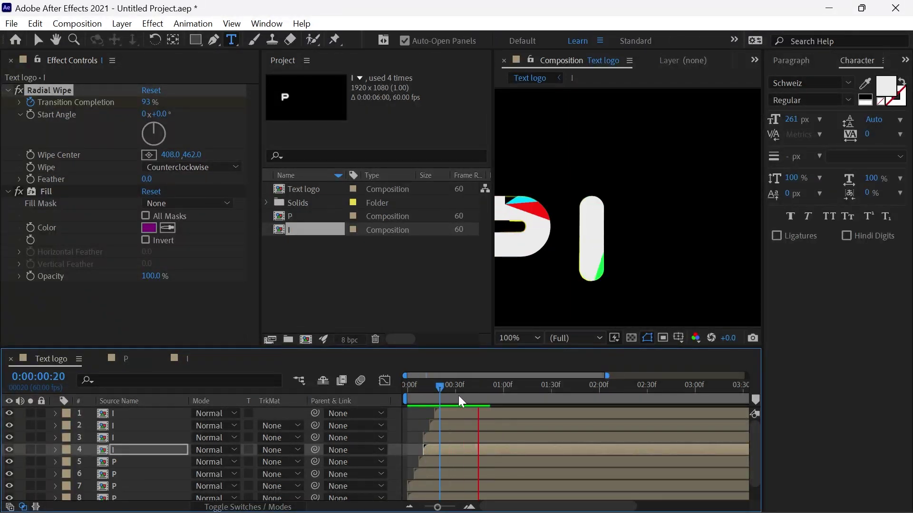
{"action": "key", "text": "space"}
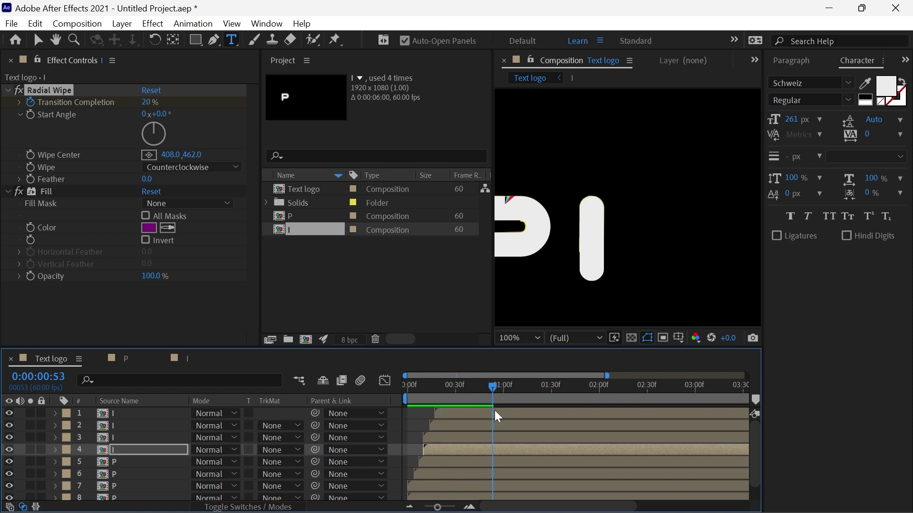
{"action": "key", "text": "space"}
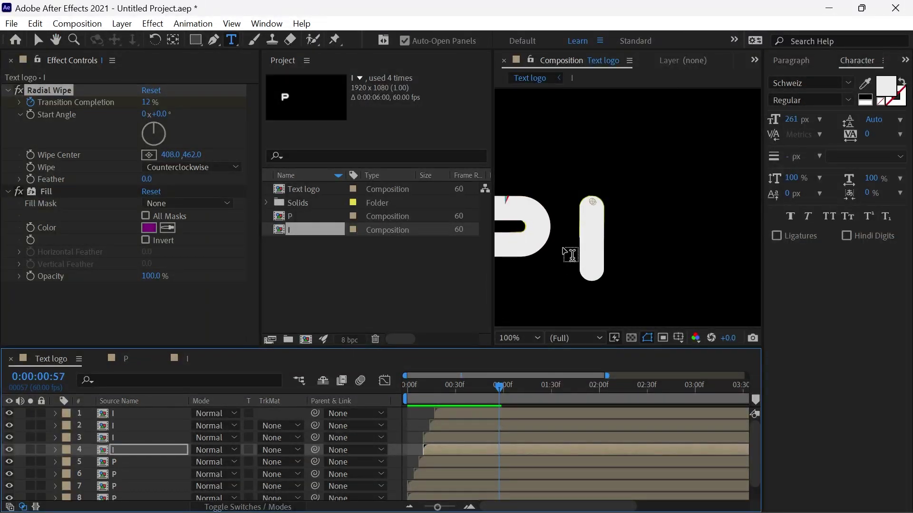
- Switch to the Selection tool, deselect the I layer, and bring the whole Text logo frame back into view at 25%
{"action": "scroll", "coordinate": [612, 224], "scroll_direction": "down", "scroll_amount": 7}
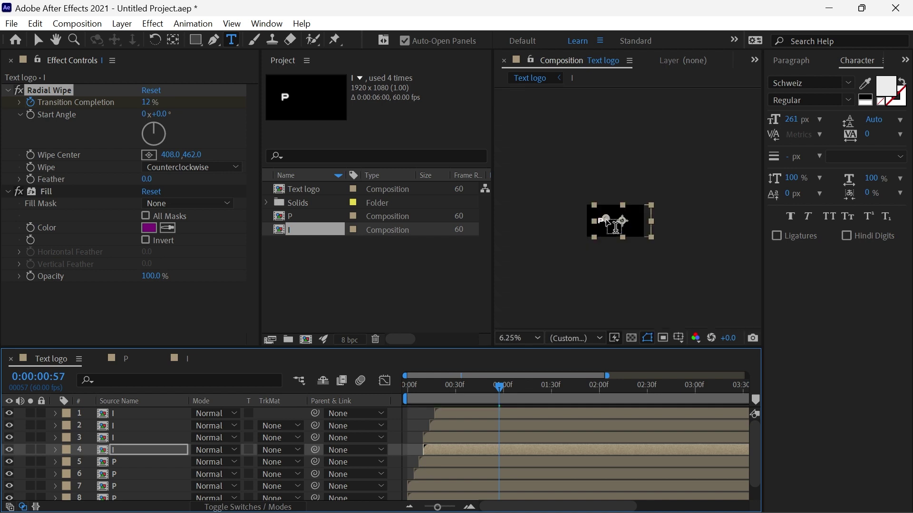
{"action": "scroll", "coordinate": [633, 219], "scroll_direction": "up", "scroll_amount": 1}
{"action": "scroll", "coordinate": [633, 220], "scroll_direction": "down", "scroll_amount": 1}
{"action": "left_click", "coordinate": [38, 39]}
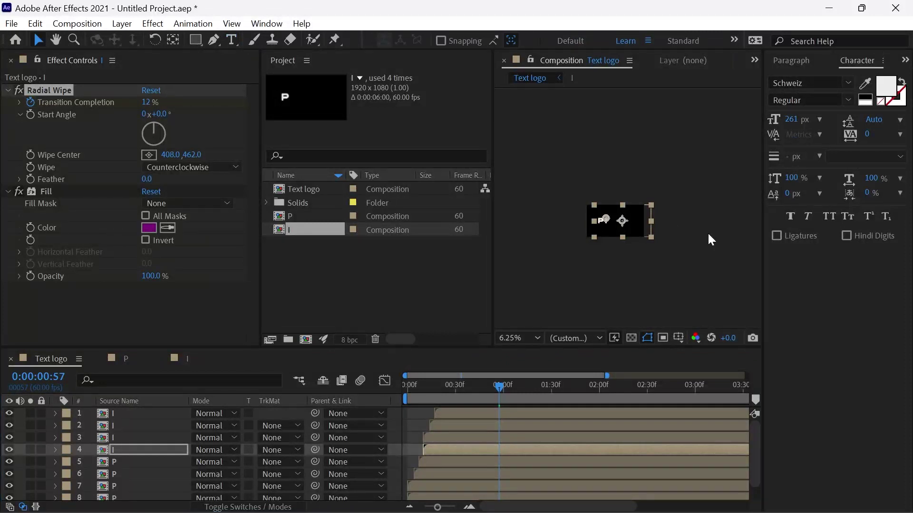
{"action": "left_click", "coordinate": [665, 259]}
{"action": "scroll", "coordinate": [646, 226], "scroll_direction": "up", "scroll_amount": 2}
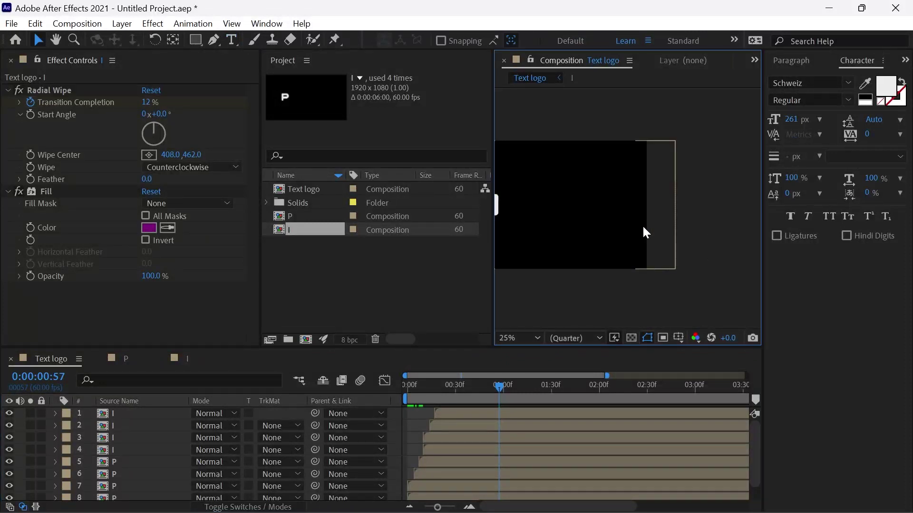
{"action": "scroll", "coordinate": [641, 226], "scroll_direction": "down", "scroll_amount": 1}
{"action": "scroll", "coordinate": [574, 273], "scroll_direction": "up", "scroll_amount": 1}
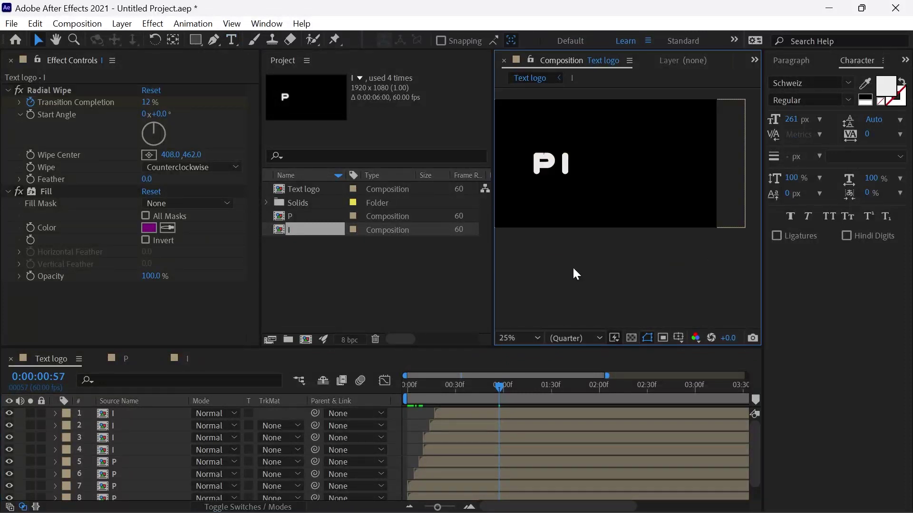
{"action": "key", "text": "h"}
{"action": "left_click_drag", "start_coordinate": [591, 257], "coordinate": [619, 286]}
{"action": "key", "text": "v"}
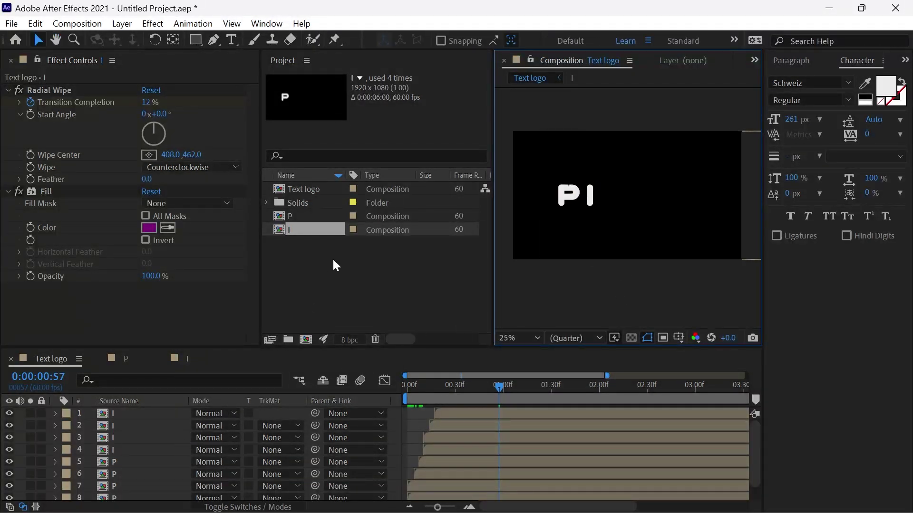
- Duplicate the I composition in the project and rename the copy X
{"action": "left_click", "coordinate": [329, 230]}
{"action": "key", "text": "ctrl+d"}
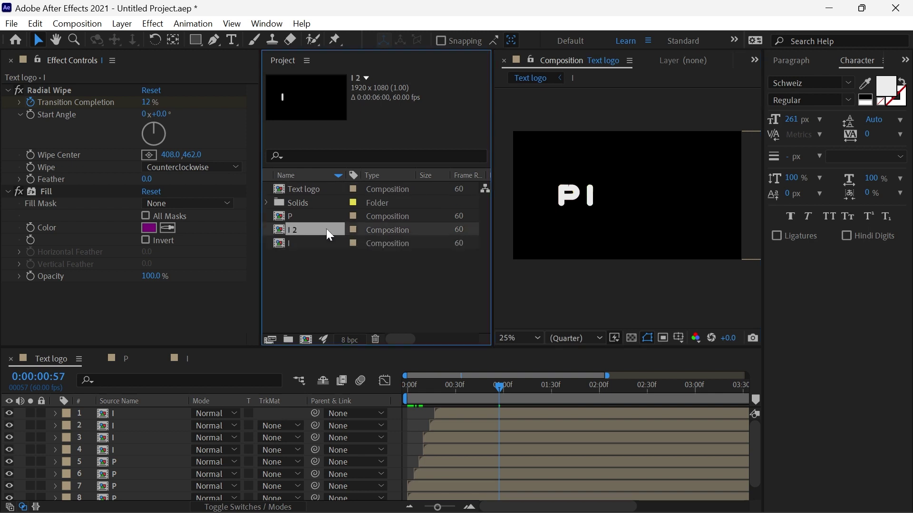
{"action": "right_click", "coordinate": [329, 235]}
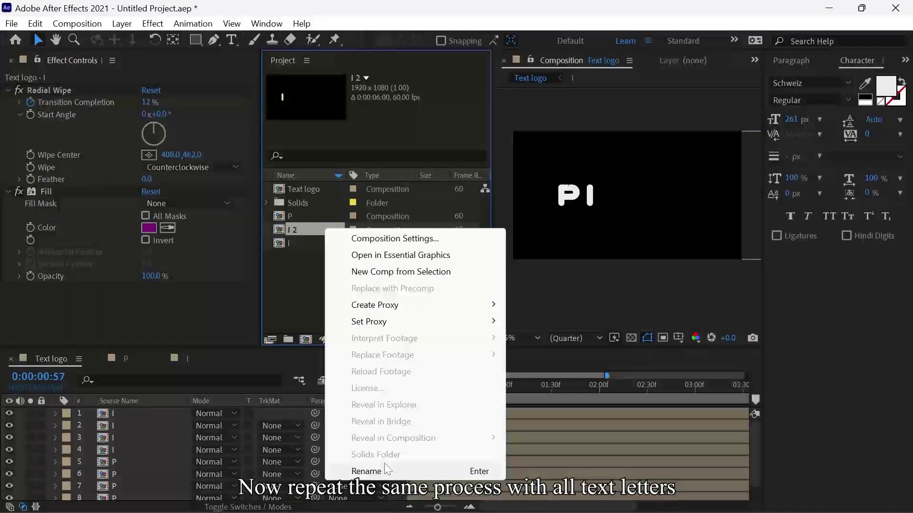
{"action": "left_click", "coordinate": [343, 472]}
{"action": "type", "text": "X"}
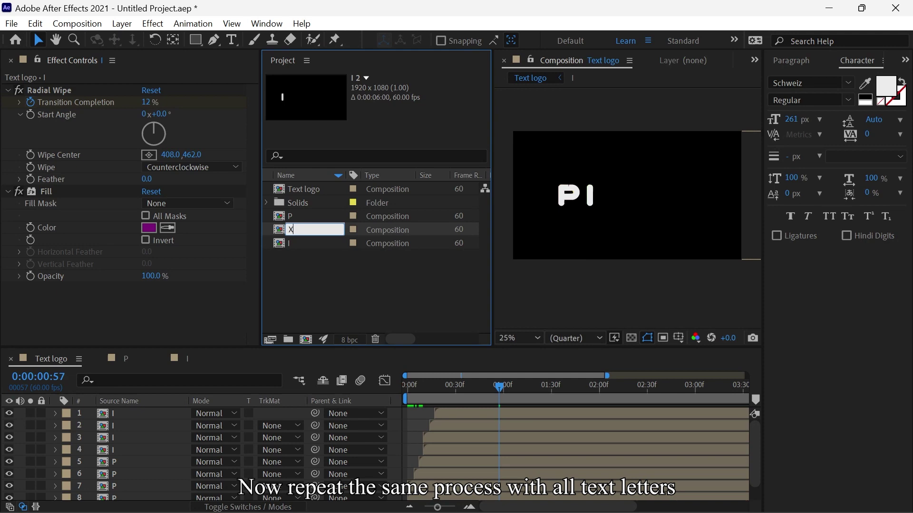
{"action": "left_click", "coordinate": [351, 296]}
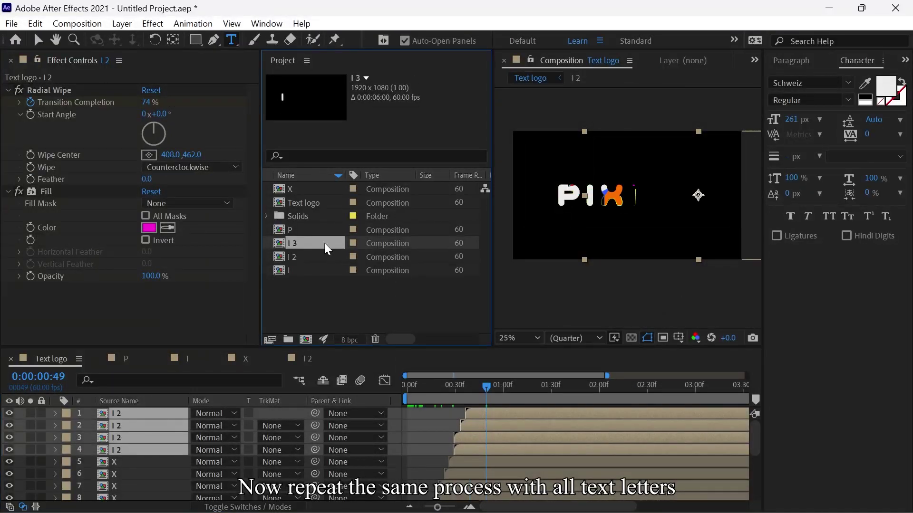
- Bring the I 3 composition into the Text logo layer stack as the source for another letter
{"action": "left_click_drag", "start_coordinate": [326, 246], "coordinate": [146, 430]}
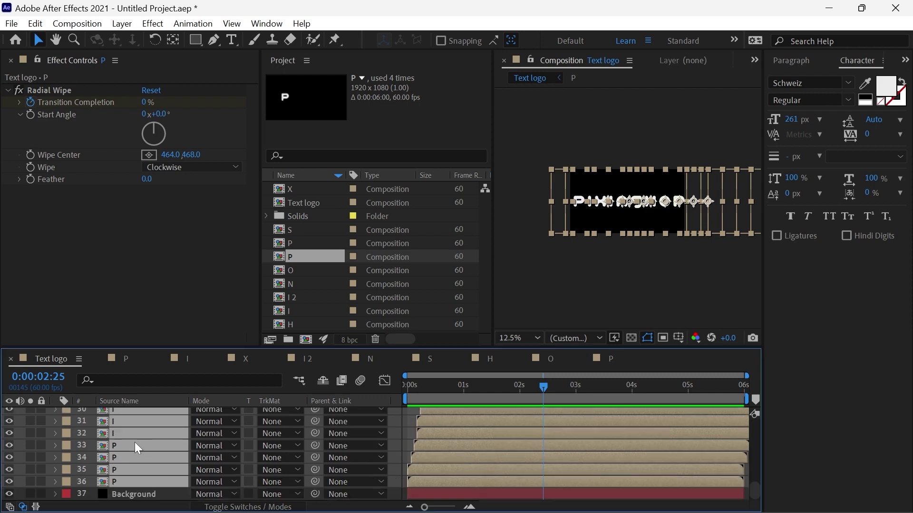
- Open the first P letter's composition from Text logo and add a Position keyframe to its text layer at frame 8
{"action": "left_click", "coordinate": [150, 495]}
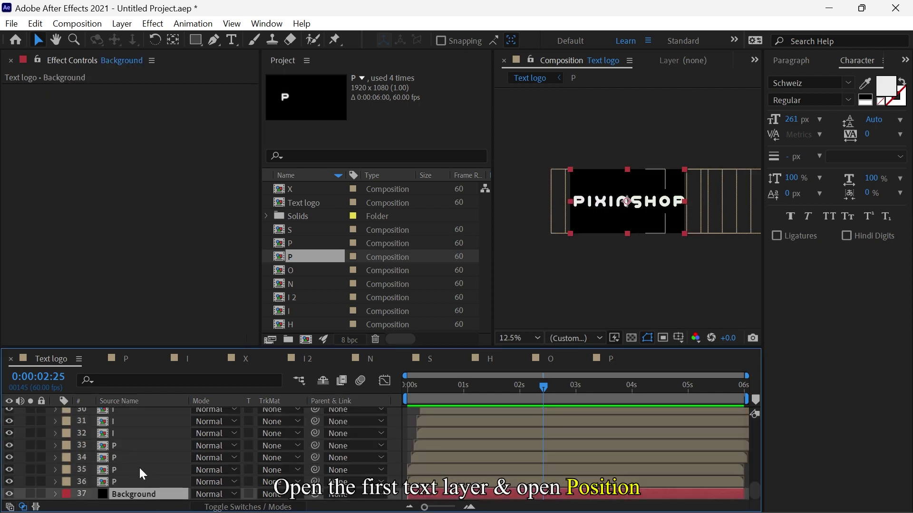
{"action": "double_click", "coordinate": [127, 441]}
{"action": "left_click", "coordinate": [135, 418]}
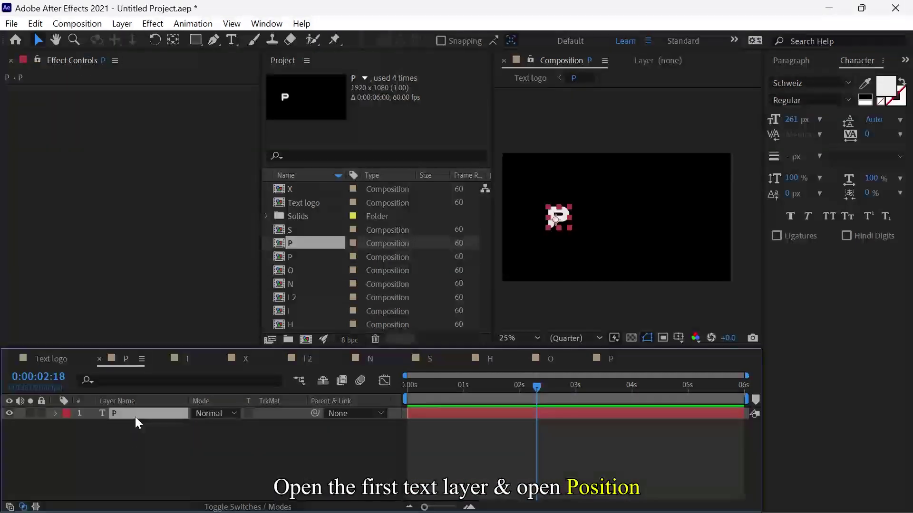
{"action": "key", "text": "p"}
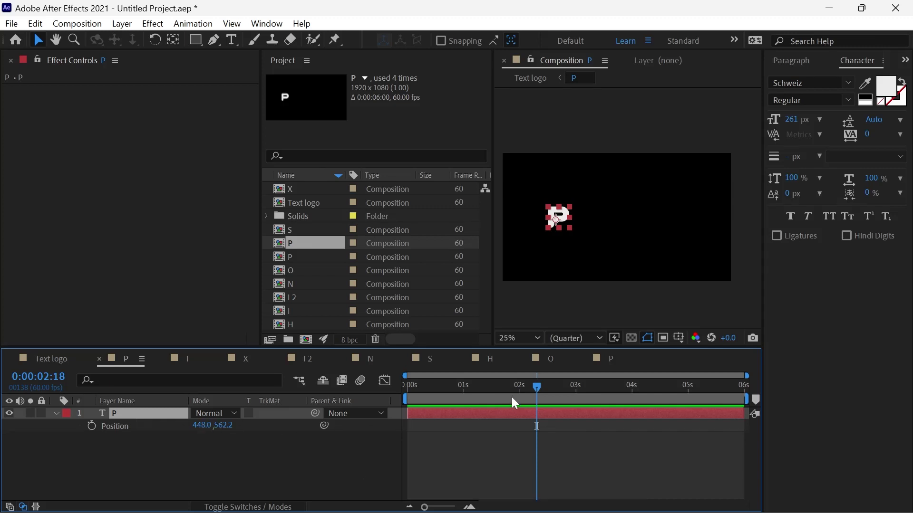
{"action": "scroll", "coordinate": [501, 385], "scroll_direction": "up", "scroll_amount": 1}
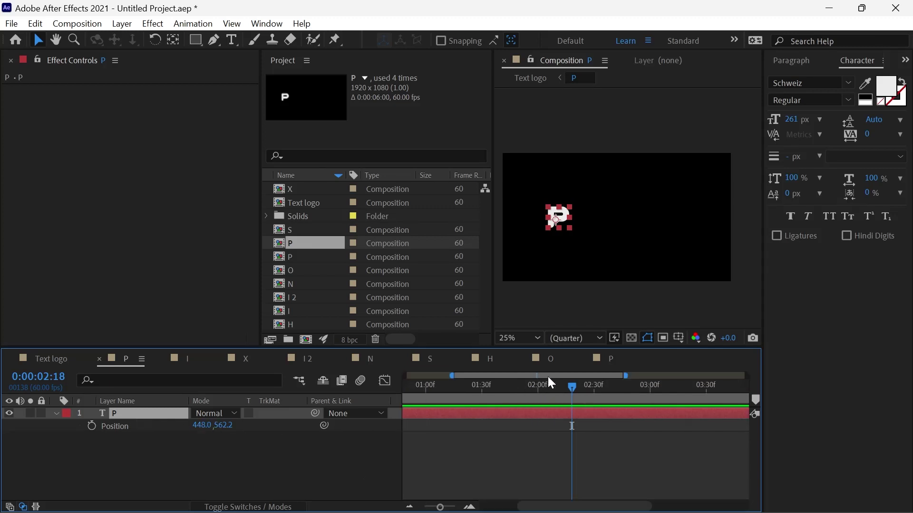
{"action": "left_click_drag", "start_coordinate": [530, 378], "coordinate": [416, 376]}
{"action": "scroll", "coordinate": [427, 387], "scroll_direction": "up", "scroll_amount": 4}
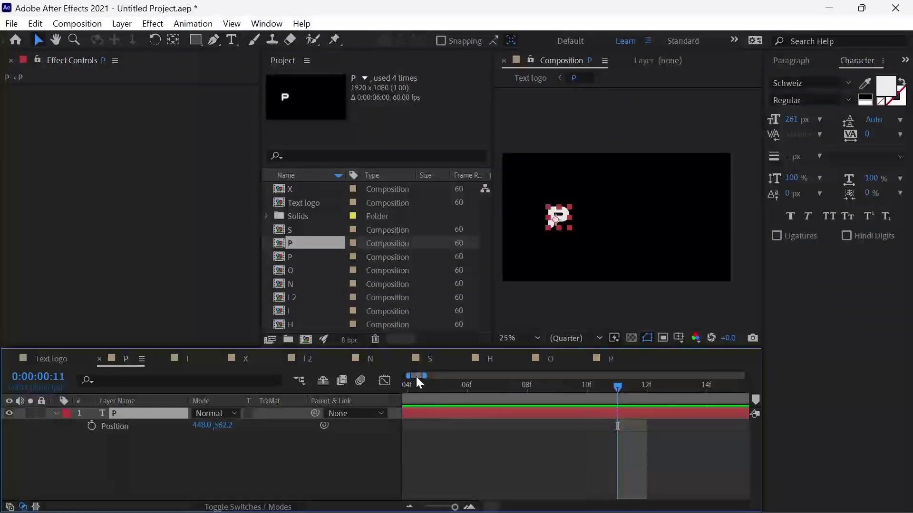
{"action": "left_click", "coordinate": [526, 392]}
{"action": "scroll", "coordinate": [526, 393], "scroll_direction": "down", "scroll_amount": 4}
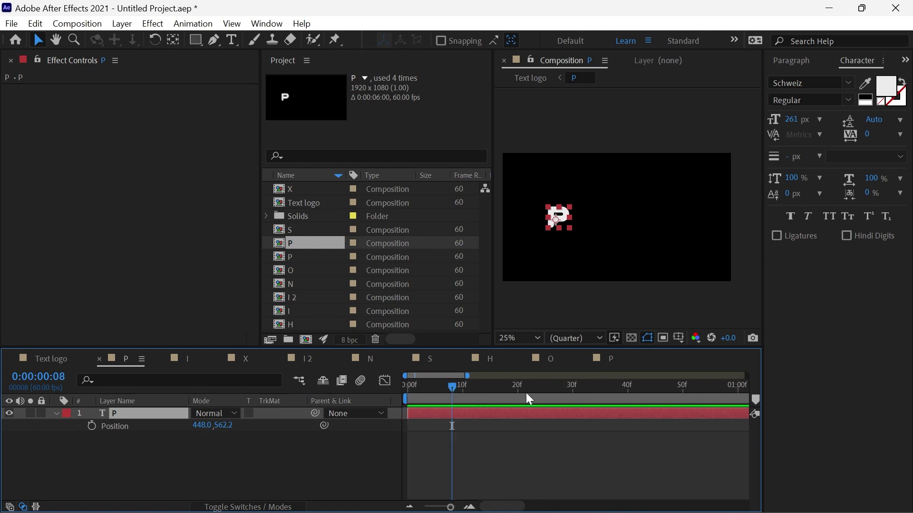
{"action": "left_click", "coordinate": [94, 426]}
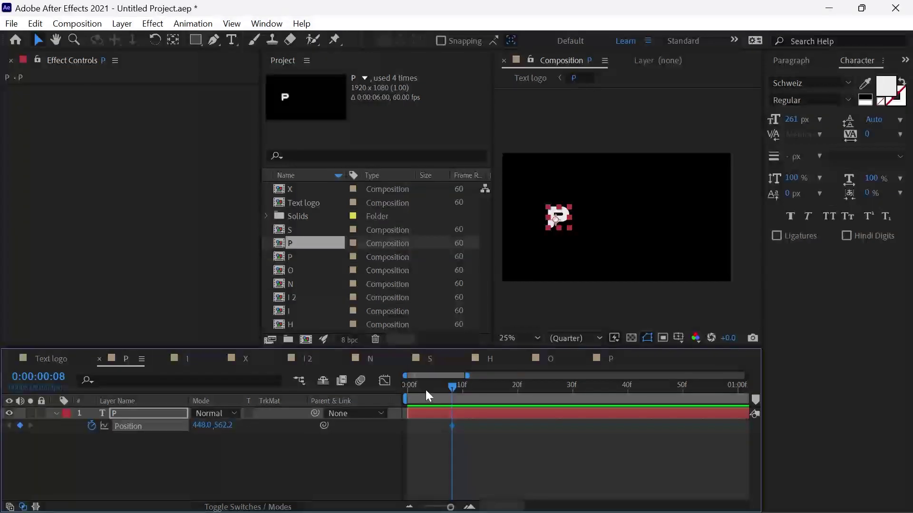
- Keyframe the P layer's Position at 448.0, 323.2 on frame 0, then return to the frame 8 keyframe
{"action": "left_click_drag", "start_coordinate": [412, 387], "coordinate": [400, 387]}
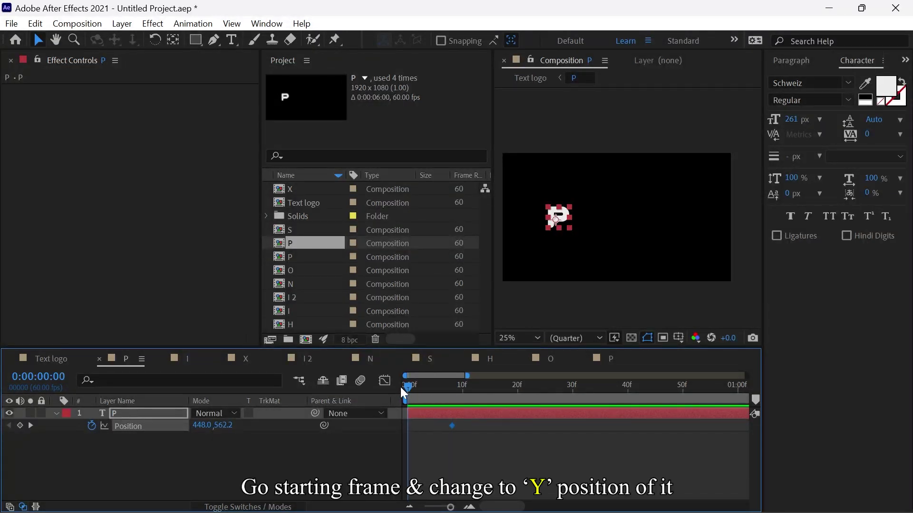
{"action": "left_click_drag", "start_coordinate": [222, 425], "coordinate": [65, 413]}
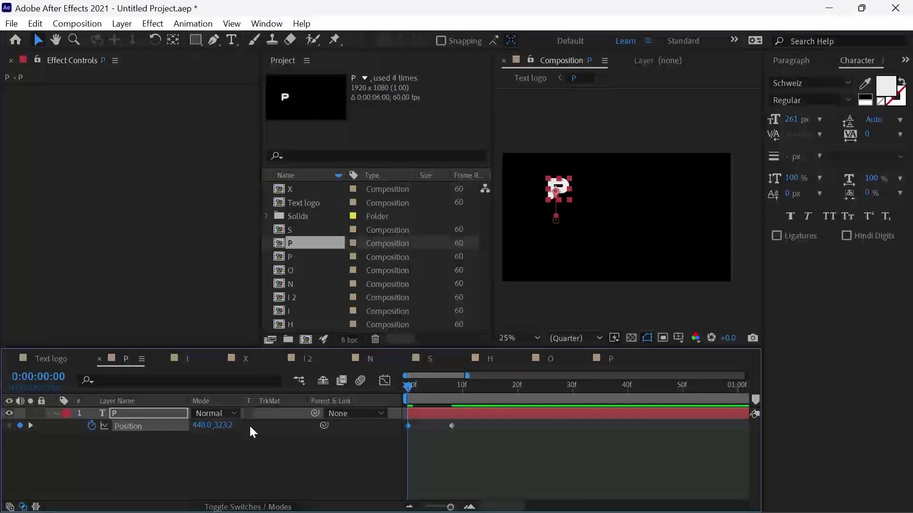
{"action": "left_click_drag", "start_coordinate": [408, 383], "coordinate": [452, 386]}
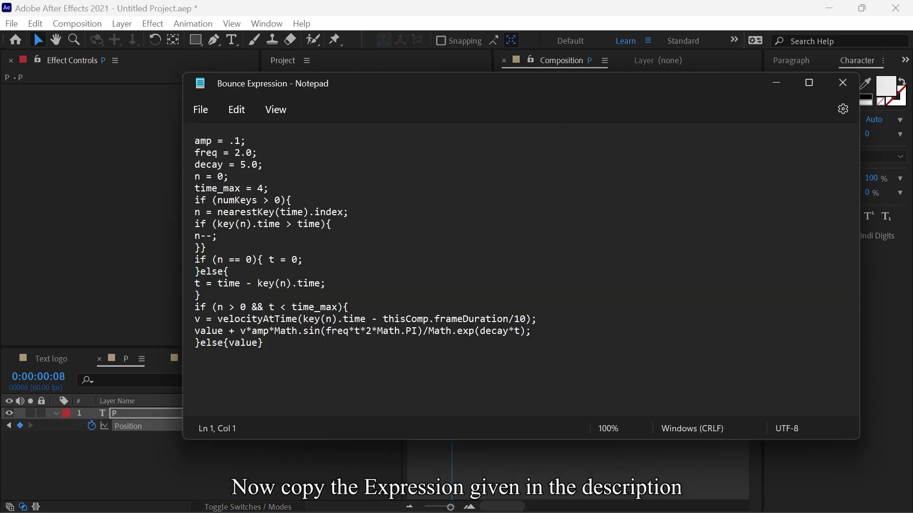
- Copy the entire Bounce Expression from Notepad and enter it as the expression on the P layer's Position in After Effects
{"action": "key", "text": "ctrl+a"}
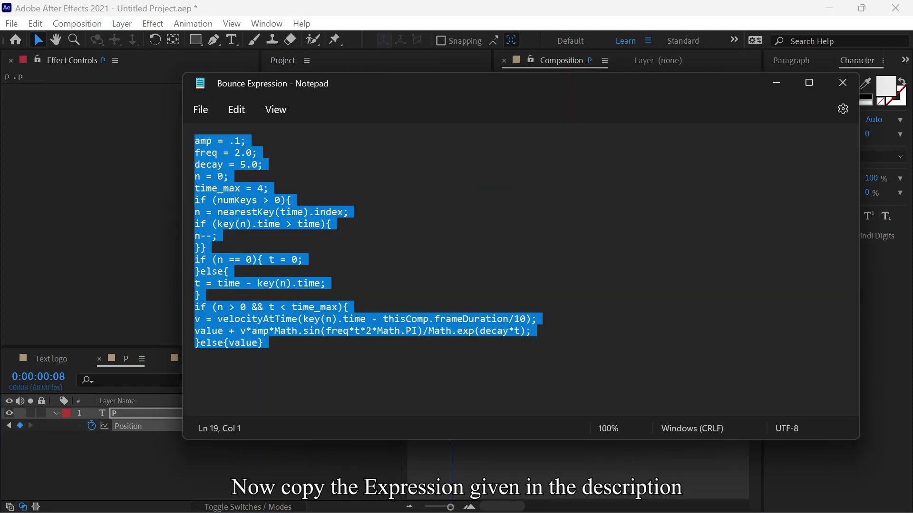
{"action": "left_click", "coordinate": [328, 457]}
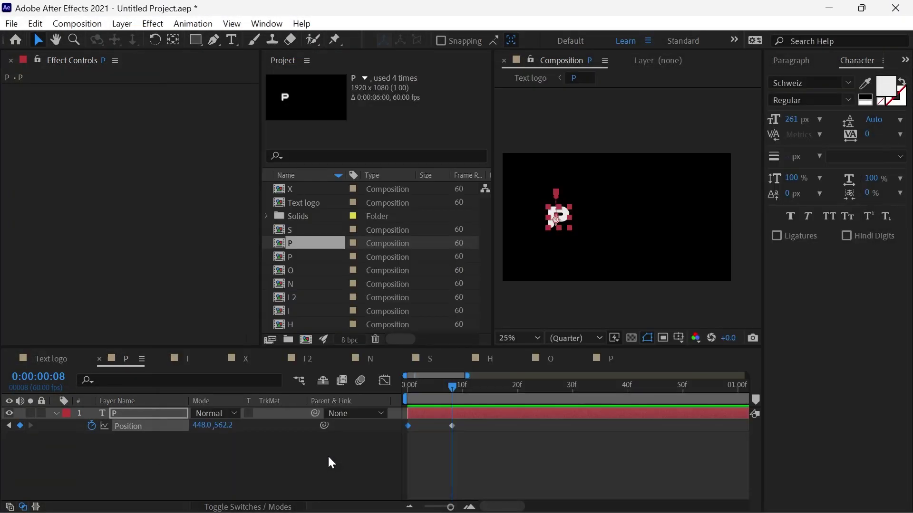
{"action": "left_click", "coordinate": [92, 425], "text": "alt"}
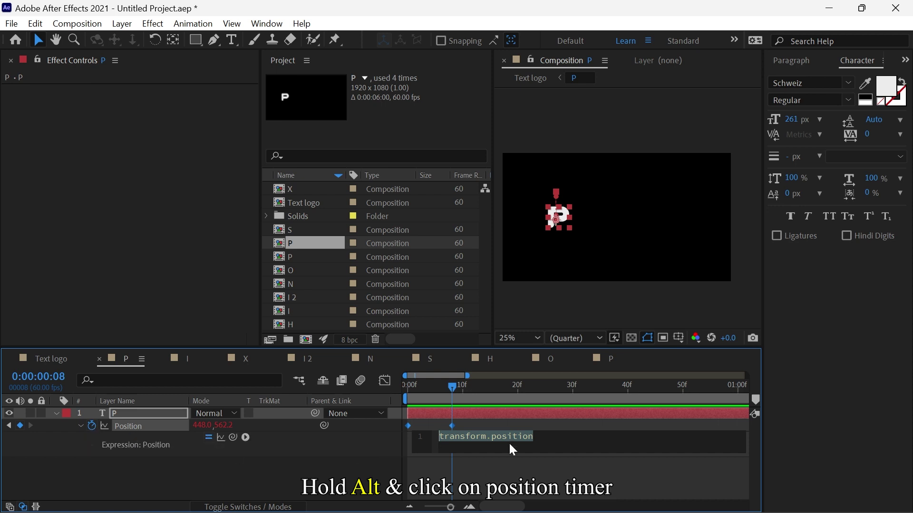
{"action": "key", "text": "ctrl+v"}
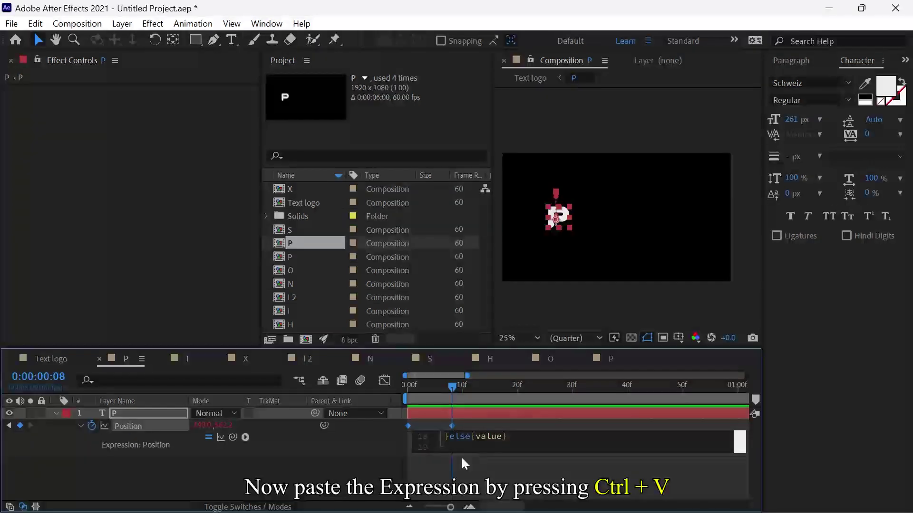
- Close the expression editor, then scrub and play the P letter's drop to examine its bounce
{"action": "left_click_drag", "start_coordinate": [444, 384], "coordinate": [700, 399]}
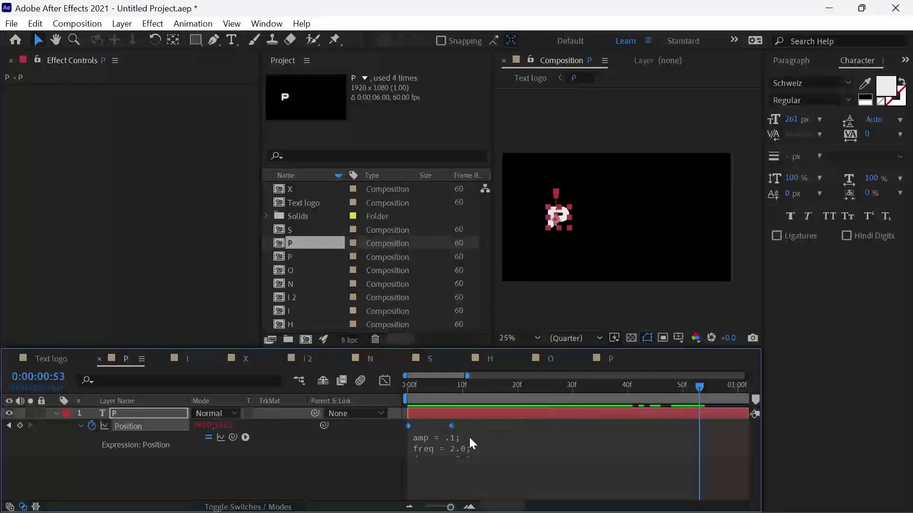
{"action": "left_click", "coordinate": [341, 467]}
{"action": "key", "text": "space"}
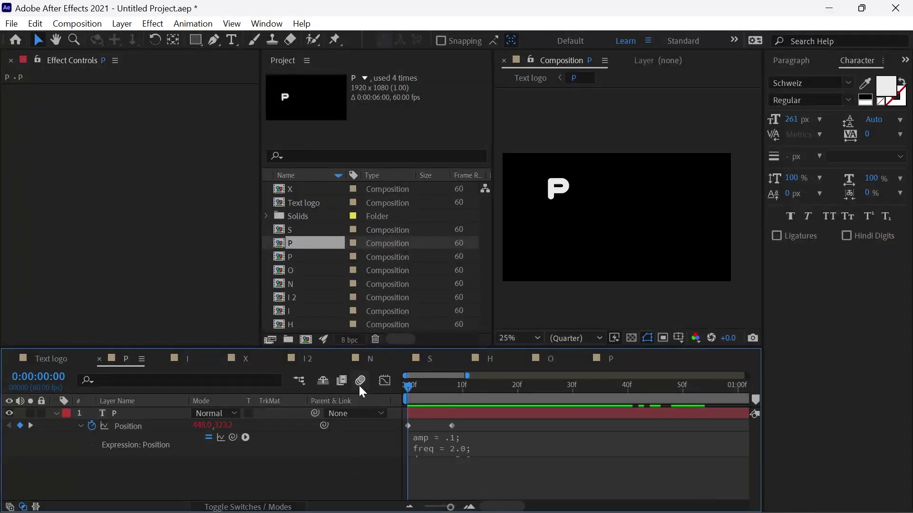
- Copy the P layer's Position animation, including both keyframes and the bounce expression
{"action": "key", "text": "ctrl+a"}
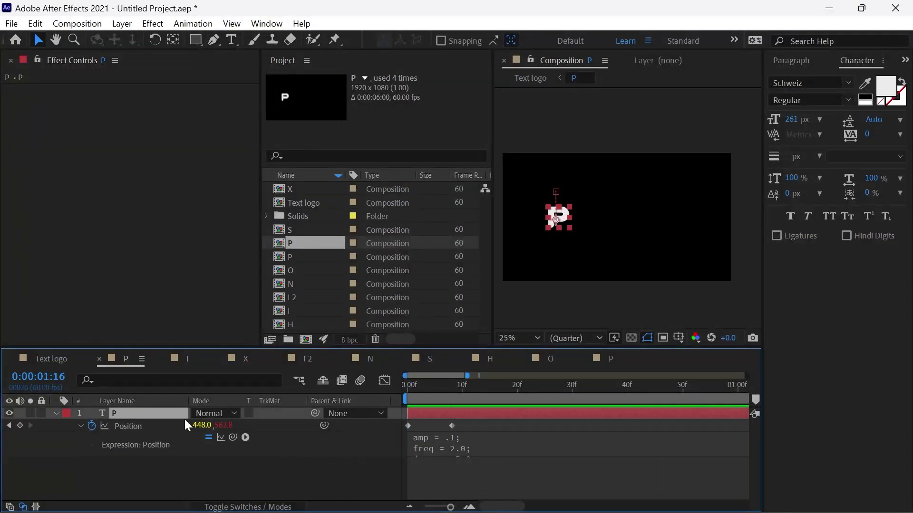
{"action": "left_click", "coordinate": [128, 426]}
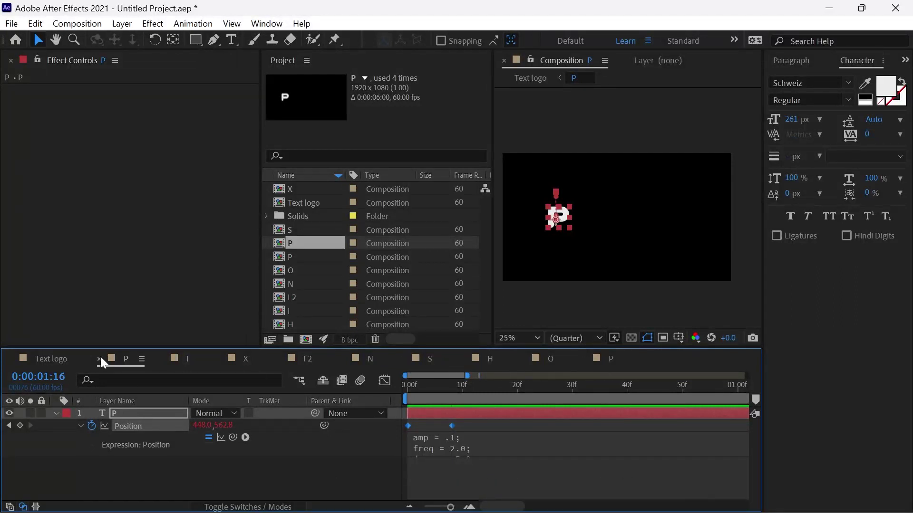
- Close the I, X, I 2, N, S, H, O and last P composition timelines, keeping only Text logo and the first P open
{"action": "left_click", "coordinate": [64, 357]}
{"action": "left_click", "coordinate": [122, 360]}
{"action": "left_click", "coordinate": [192, 359]}
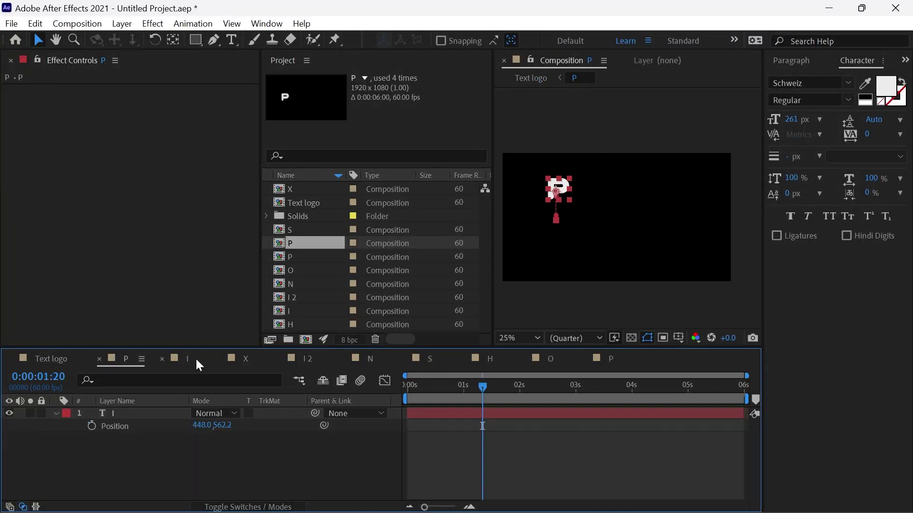
{"action": "left_click", "coordinate": [162, 359]}
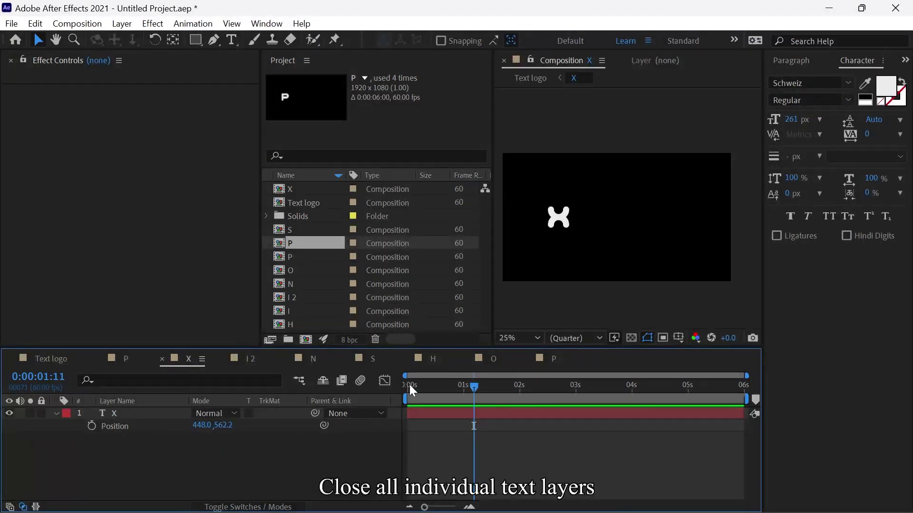
{"action": "left_click", "coordinate": [162, 359]}
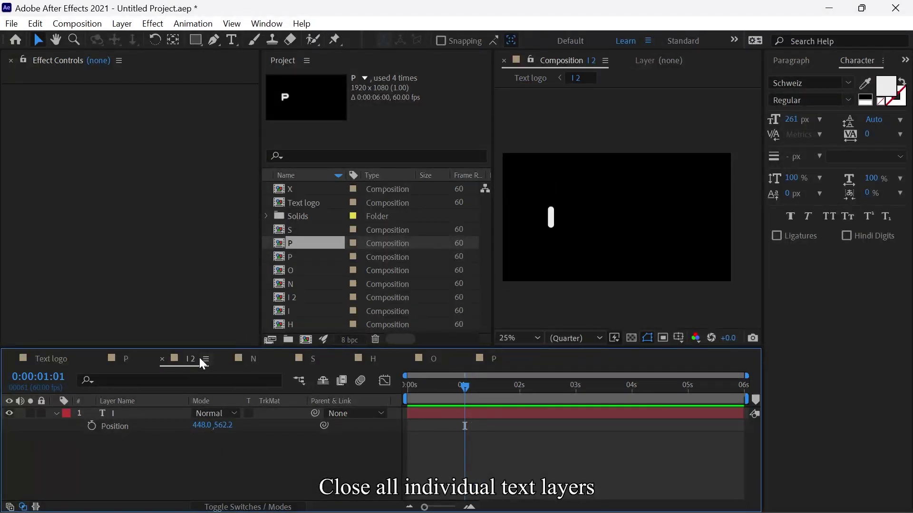
{"action": "left_click", "coordinate": [200, 359]}
{"action": "left_click", "coordinate": [166, 360]}
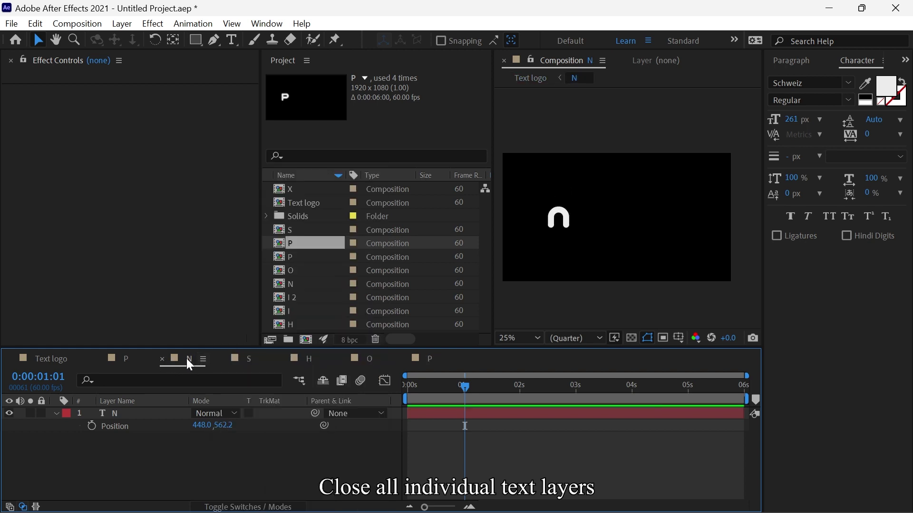
{"action": "left_click", "coordinate": [163, 359]}
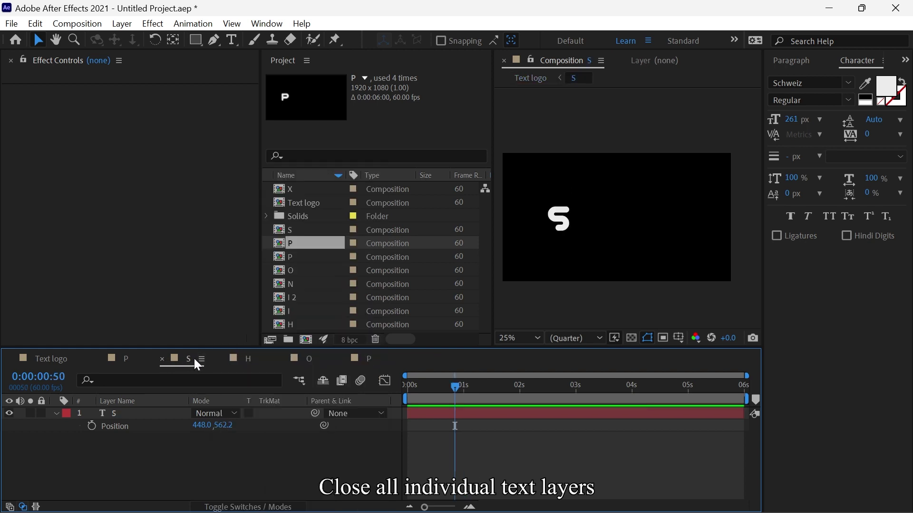
{"action": "left_click", "coordinate": [162, 360]}
{"action": "left_click", "coordinate": [161, 360]}
{"action": "left_click", "coordinate": [162, 361]}
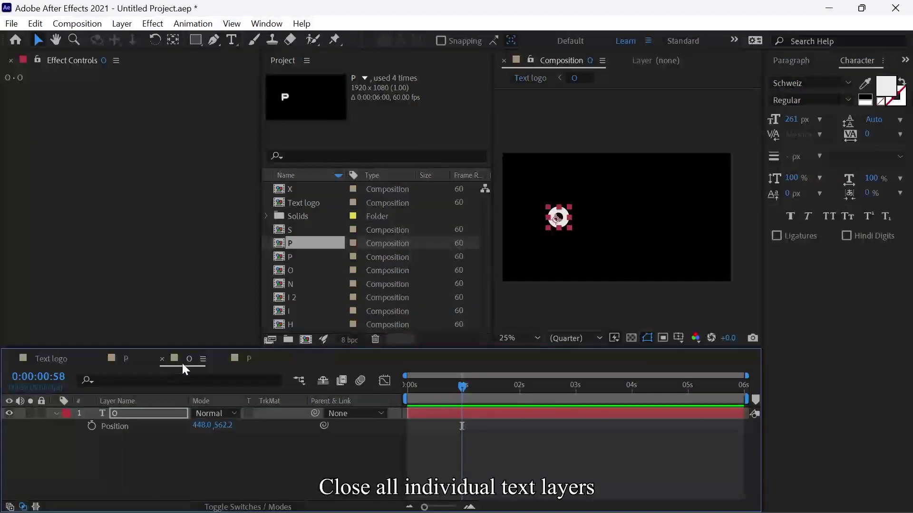
{"action": "left_click", "coordinate": [164, 358]}
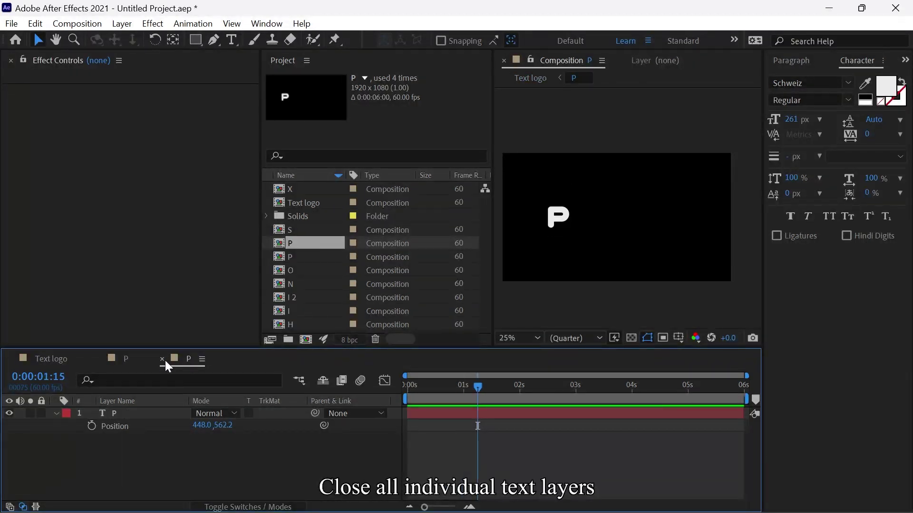
{"action": "left_click", "coordinate": [162, 359]}
- Open the remaining letter compositions from Text logo, paste the copied Position animation onto each text layer at frame 0, and return to Text logo
{"action": "left_click", "coordinate": [61, 357]}
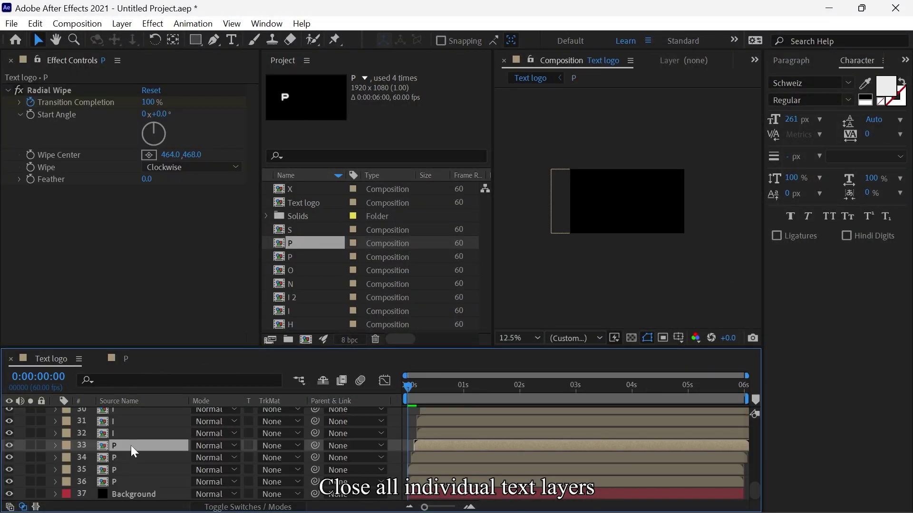
{"action": "scroll", "coordinate": [127, 457], "scroll_direction": "up", "scroll_amount": 1}
{"action": "double_click", "coordinate": [118, 432]}
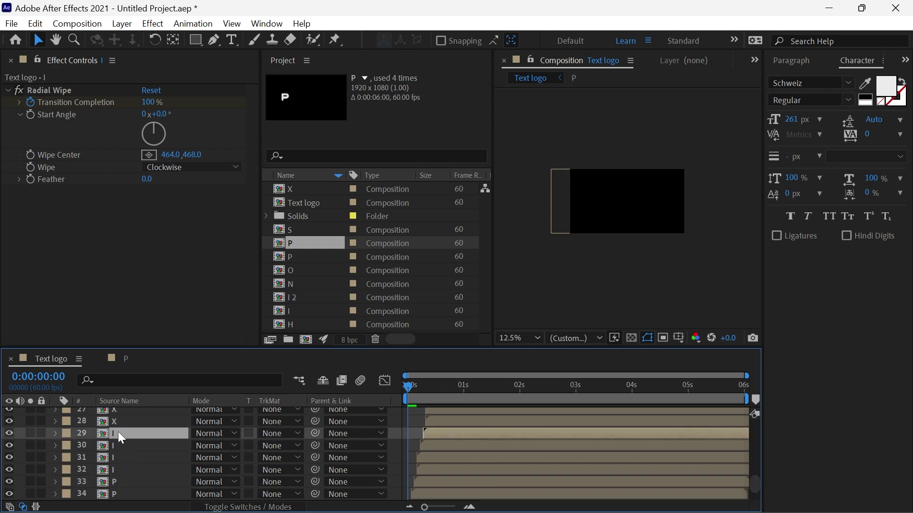
{"action": "key", "text": "ctrl+v"}
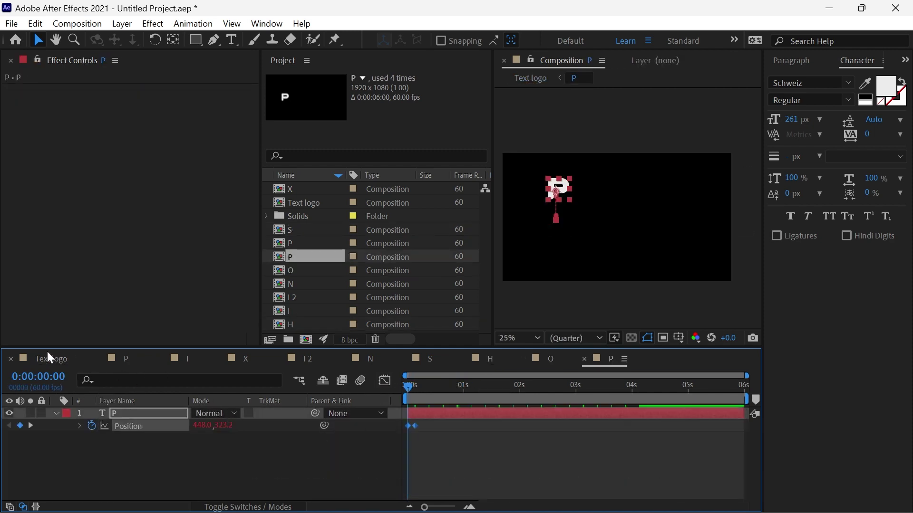
{"action": "left_click", "coordinate": [48, 358]}
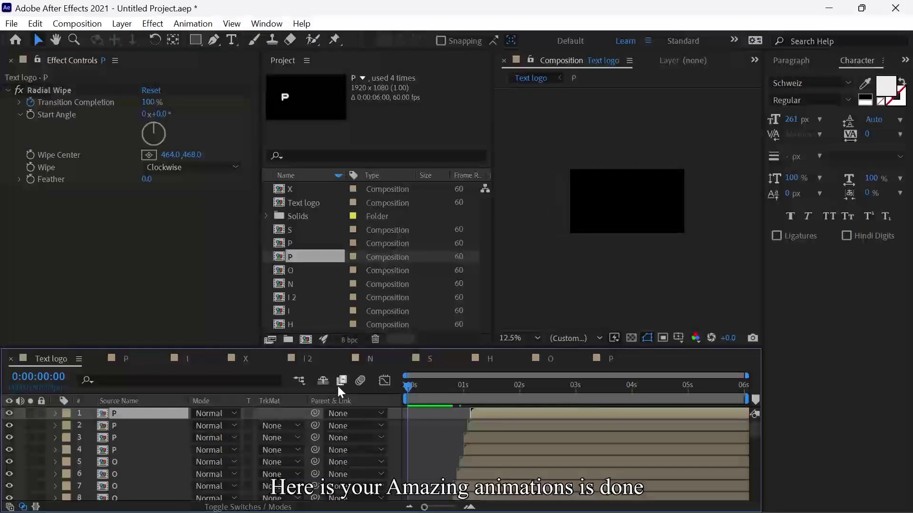